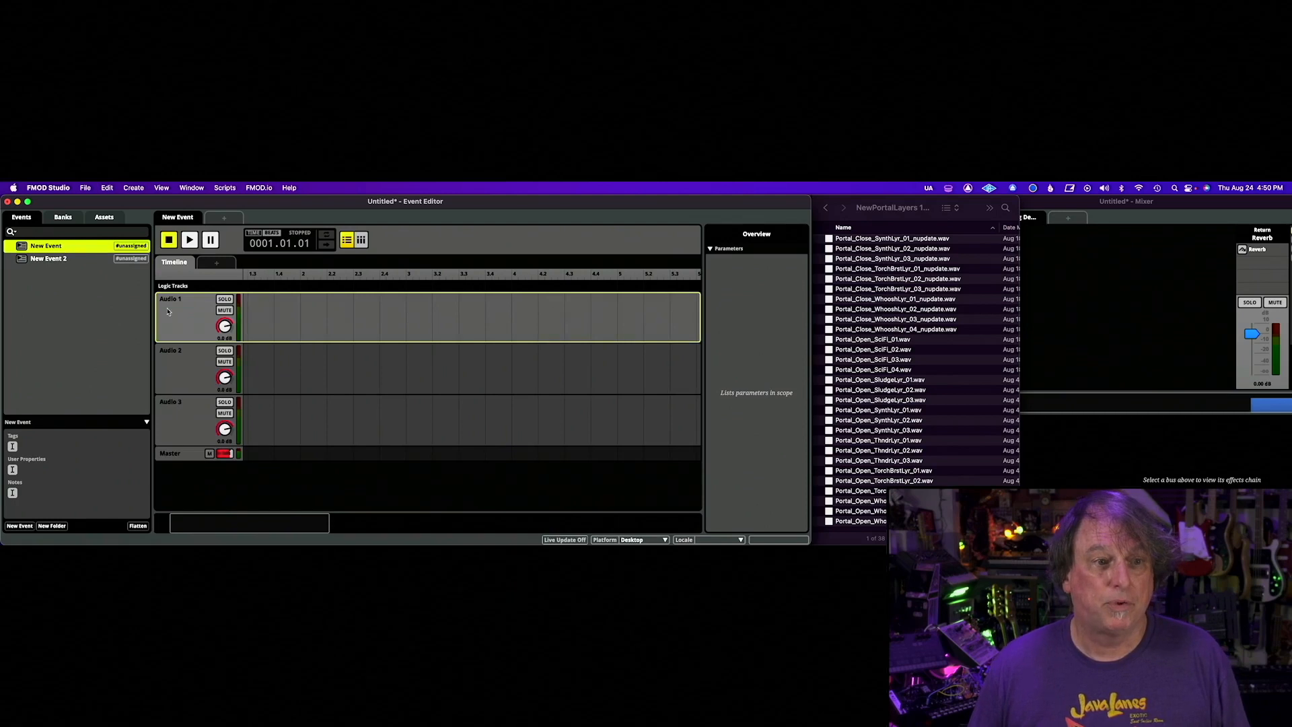
Add two more audio tracks to New Event below Audio 3.
right_click(183, 420)
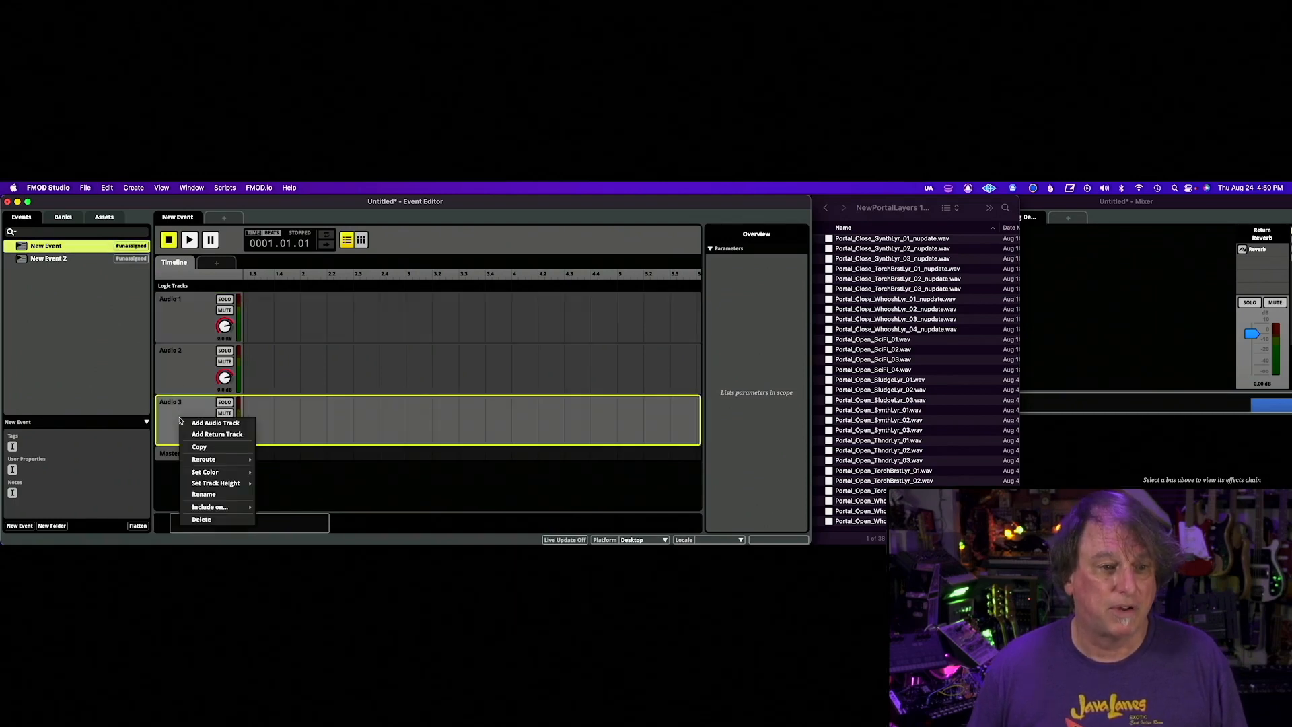
left_click(189, 423)
scroll(188, 423, "down", 1)
right_click(188, 462)
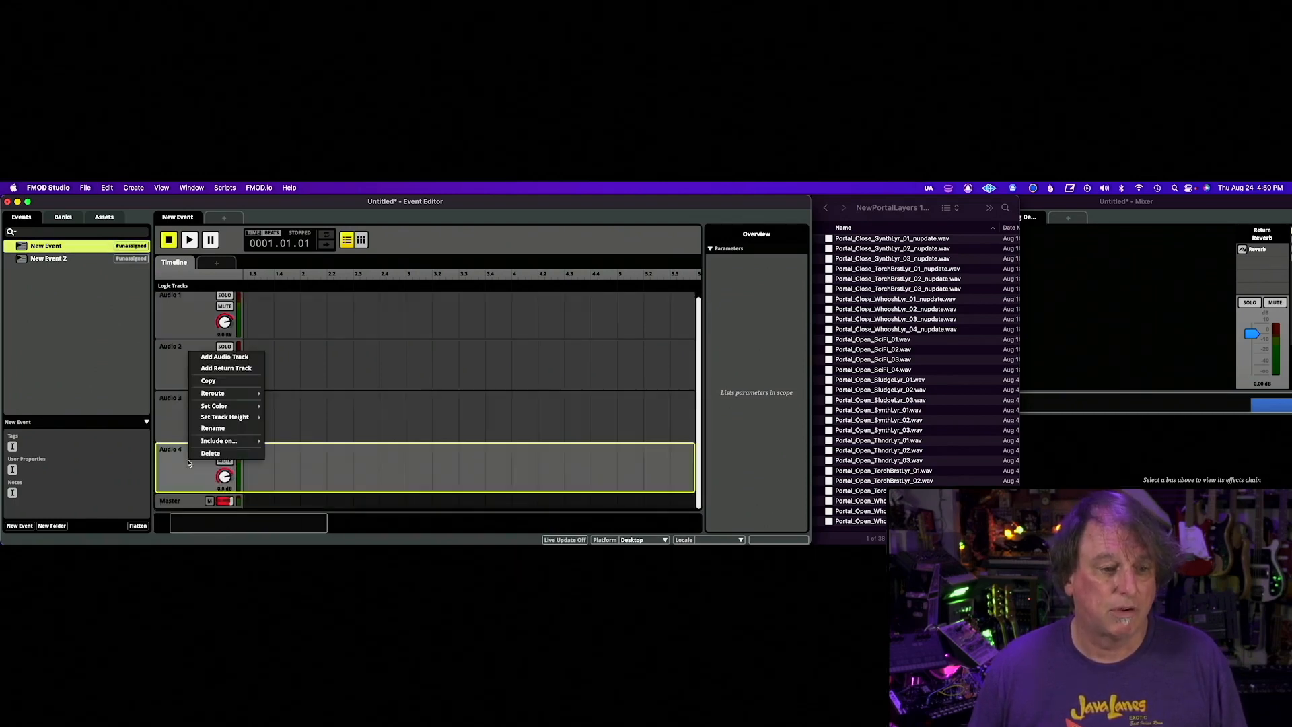
left_click(260, 349)
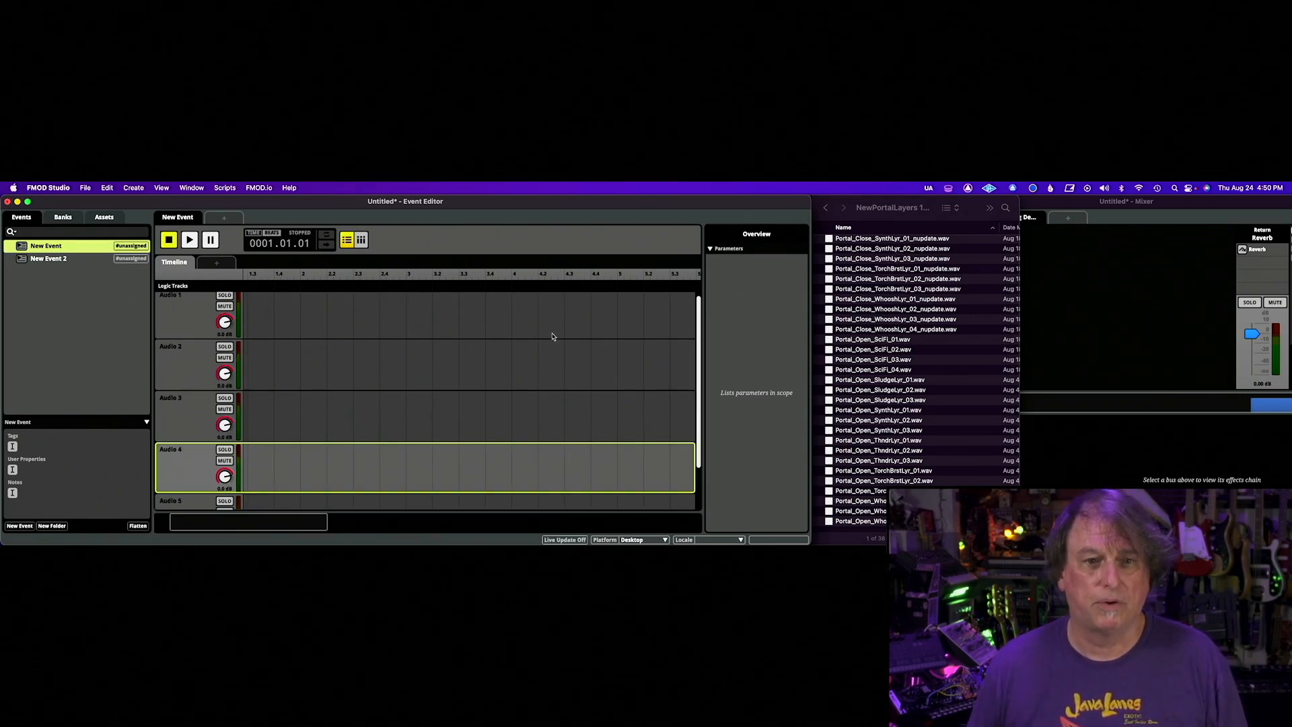
scroll(554, 337, "up", 1)
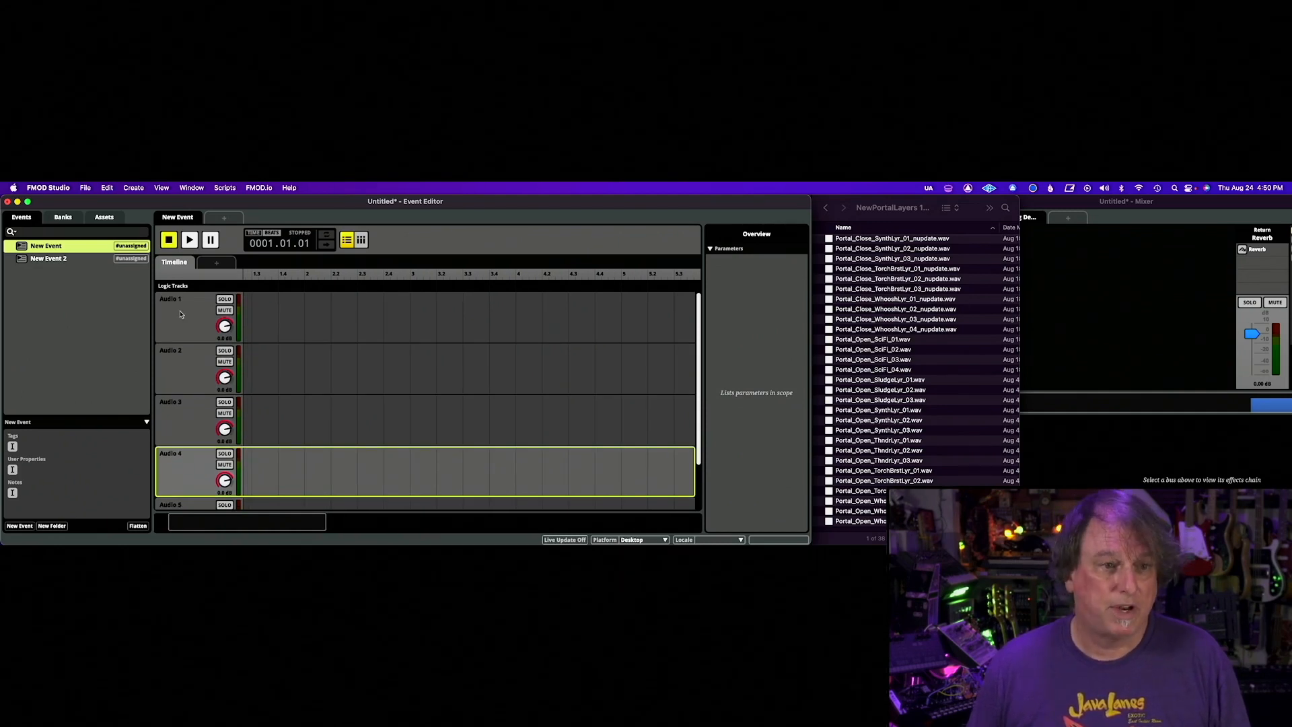
Add a multi instrument at the start of the Audio 1 track and stretch it to between beats 3 and 4 of bar 2.
left_click(168, 318)
scroll(358, 346, "left", 2)
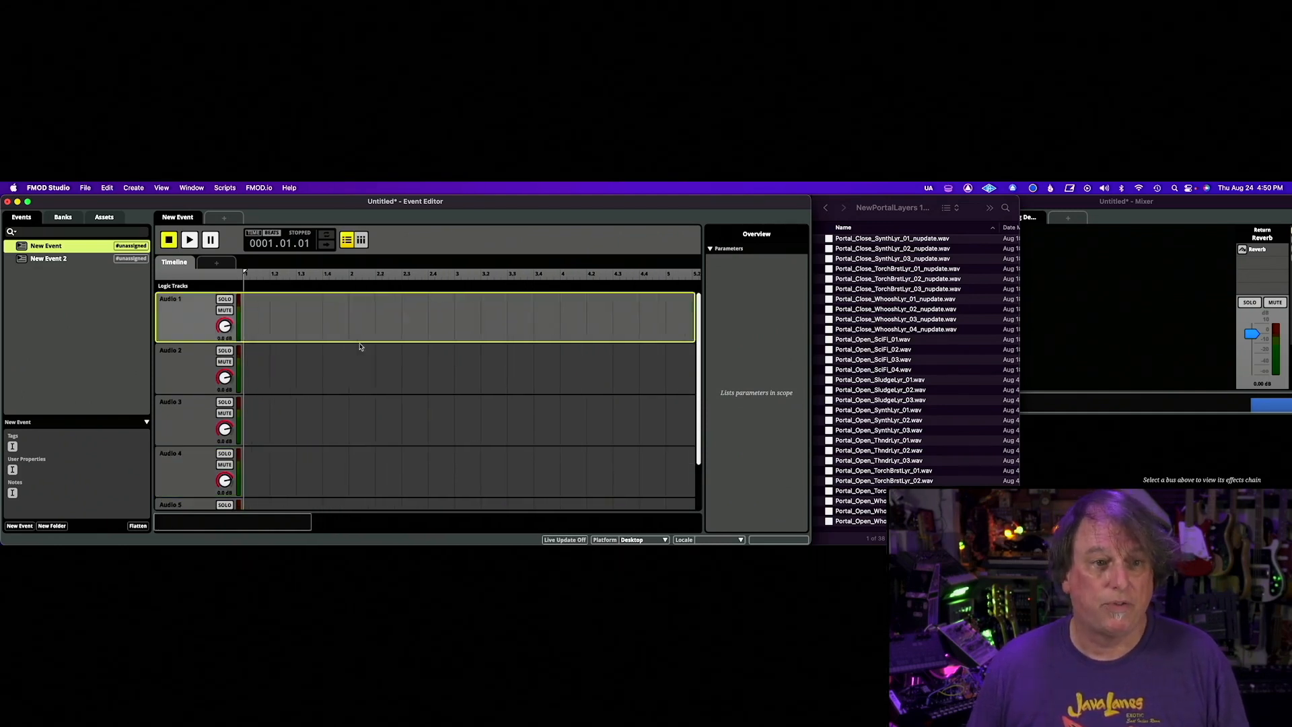
right_click(263, 312)
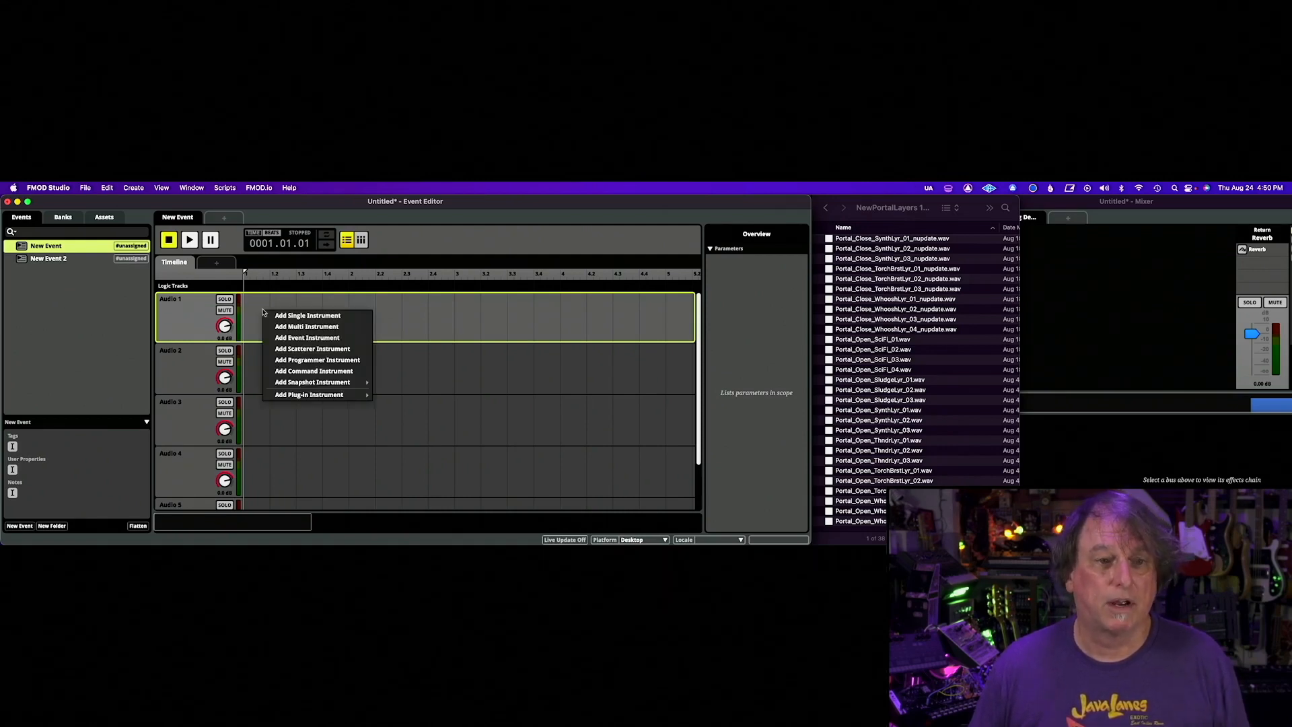
left_click(300, 327)
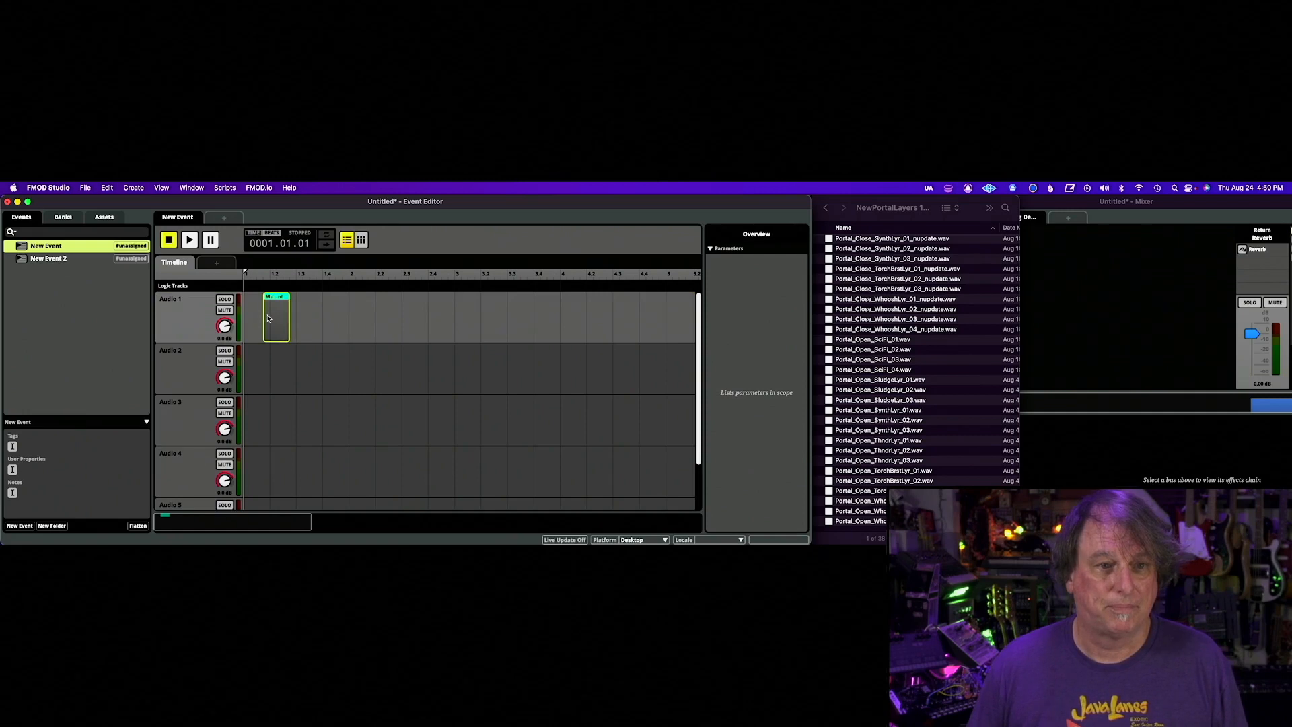
left_click_drag(268, 318, 238, 315)
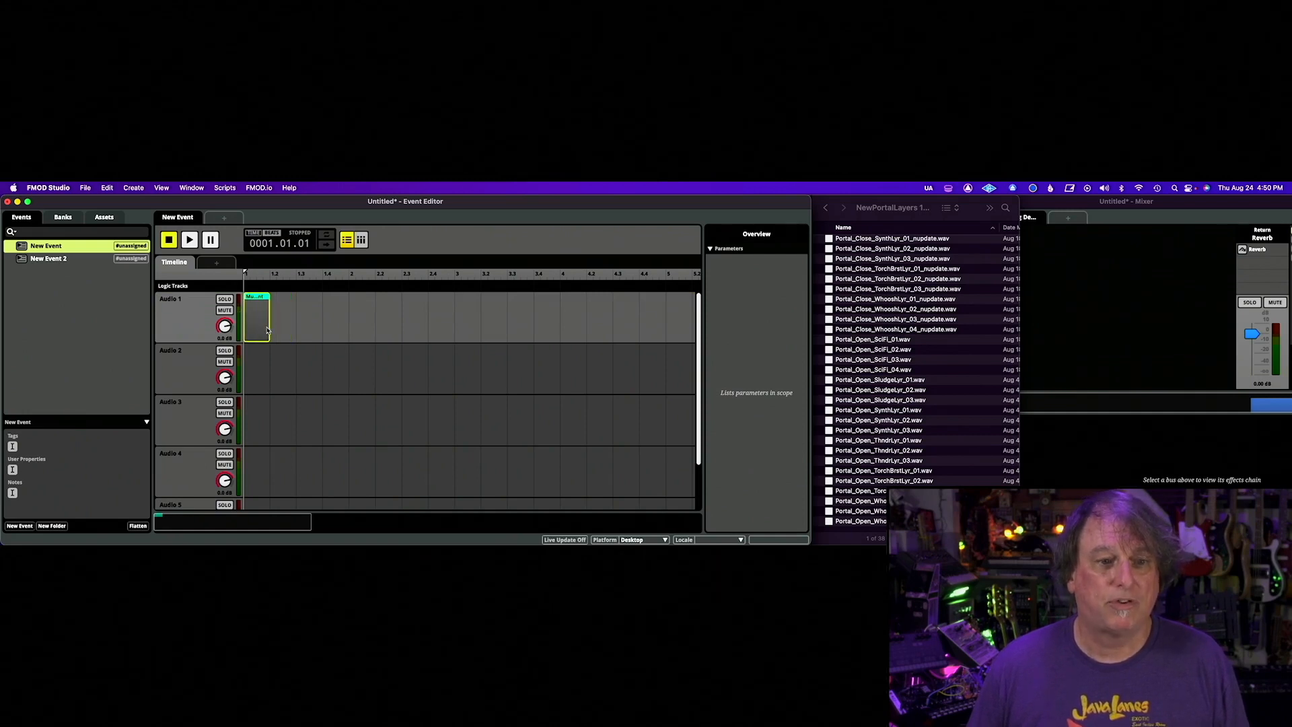
left_click_drag(268, 329, 421, 334)
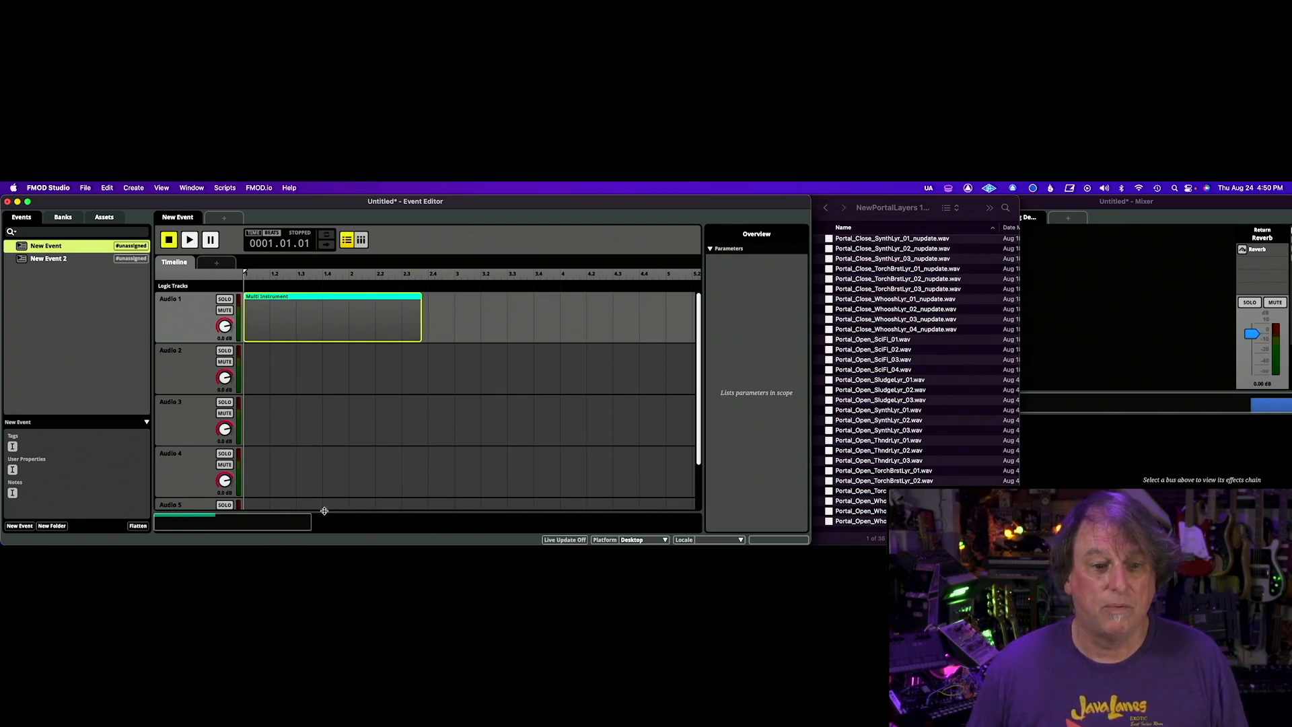
Reveal the multi instrument's playlist and add the four files Portal_Open_SciFi_01 to Portal_Open_SciFi_04 to it.
left_click_drag(325, 510, 358, 430)
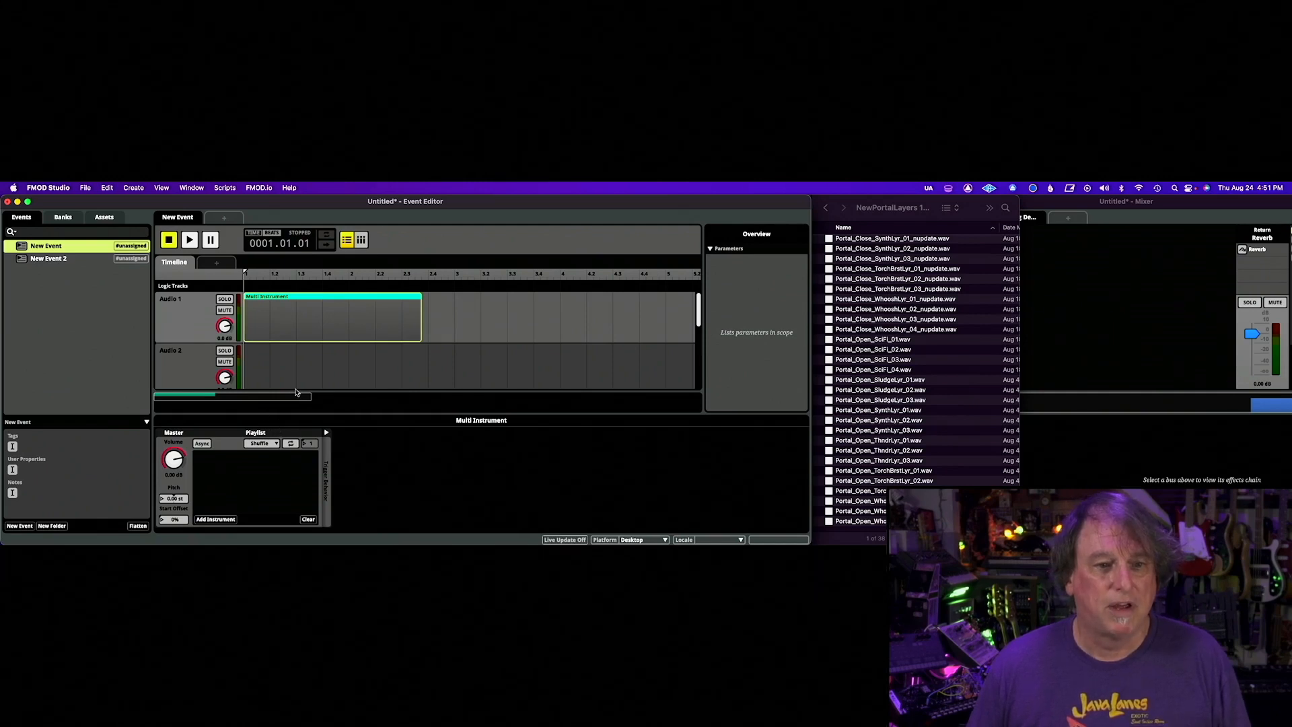
left_click_drag(294, 392, 304, 441)
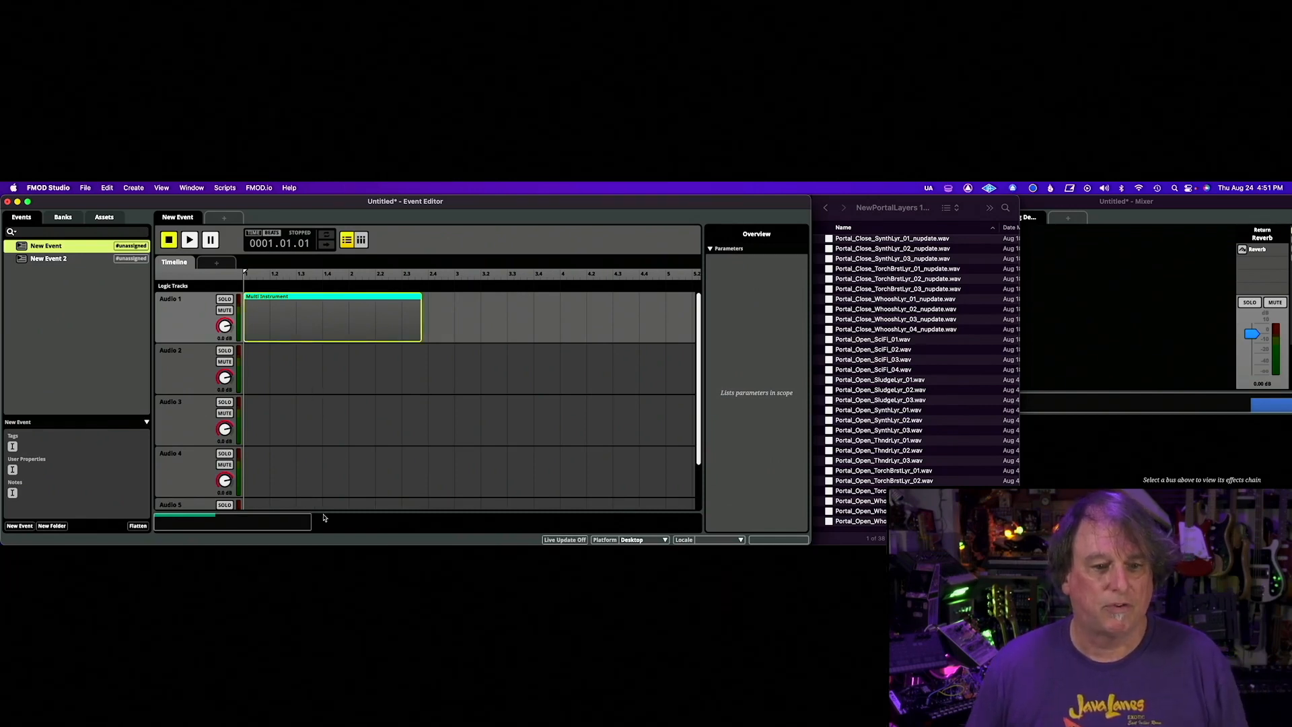
left_click_drag(321, 512, 323, 416)
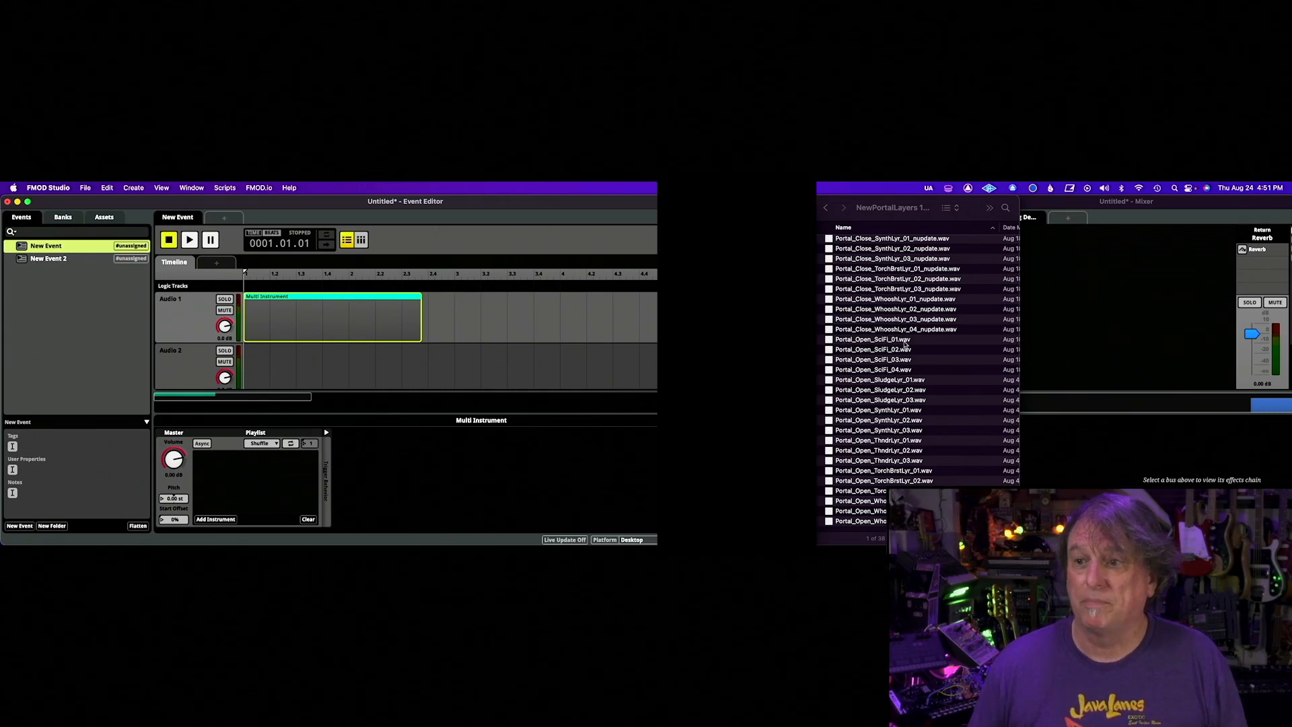
left_click(905, 340)
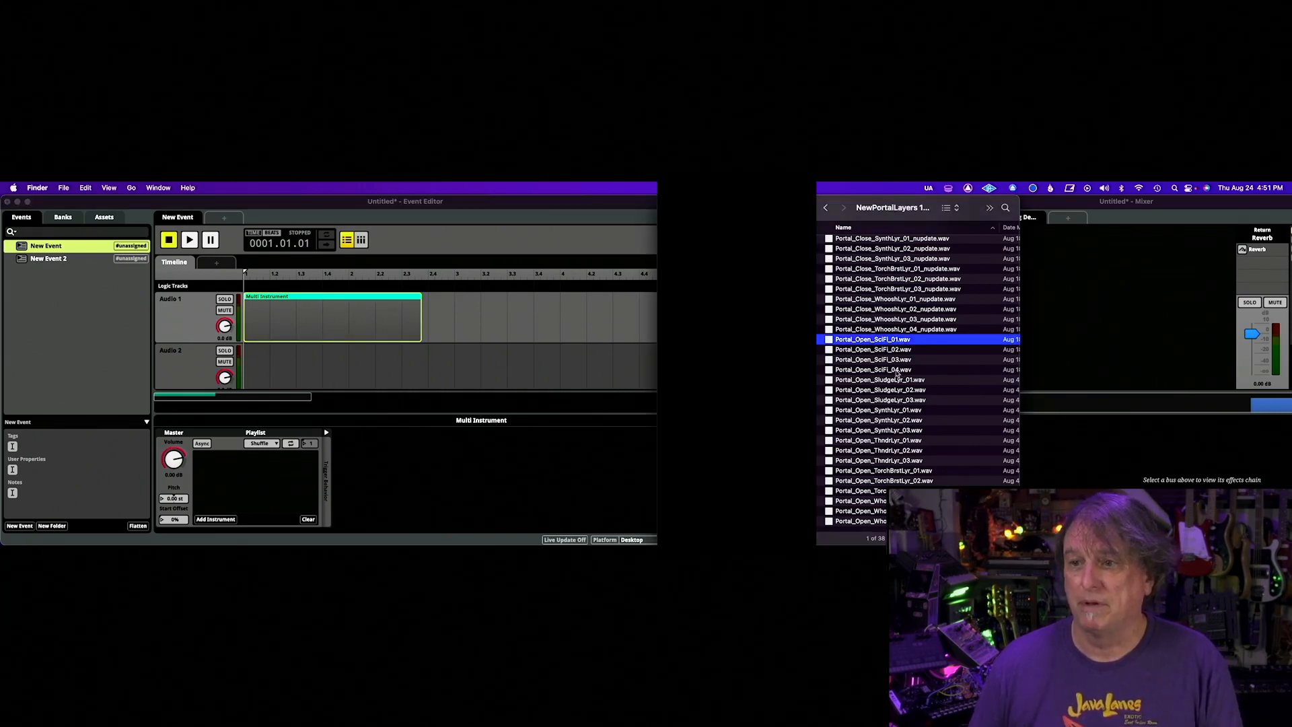
left_click(900, 370, "shift")
left_click_drag(872, 362, 251, 485)
left_click(389, 381)
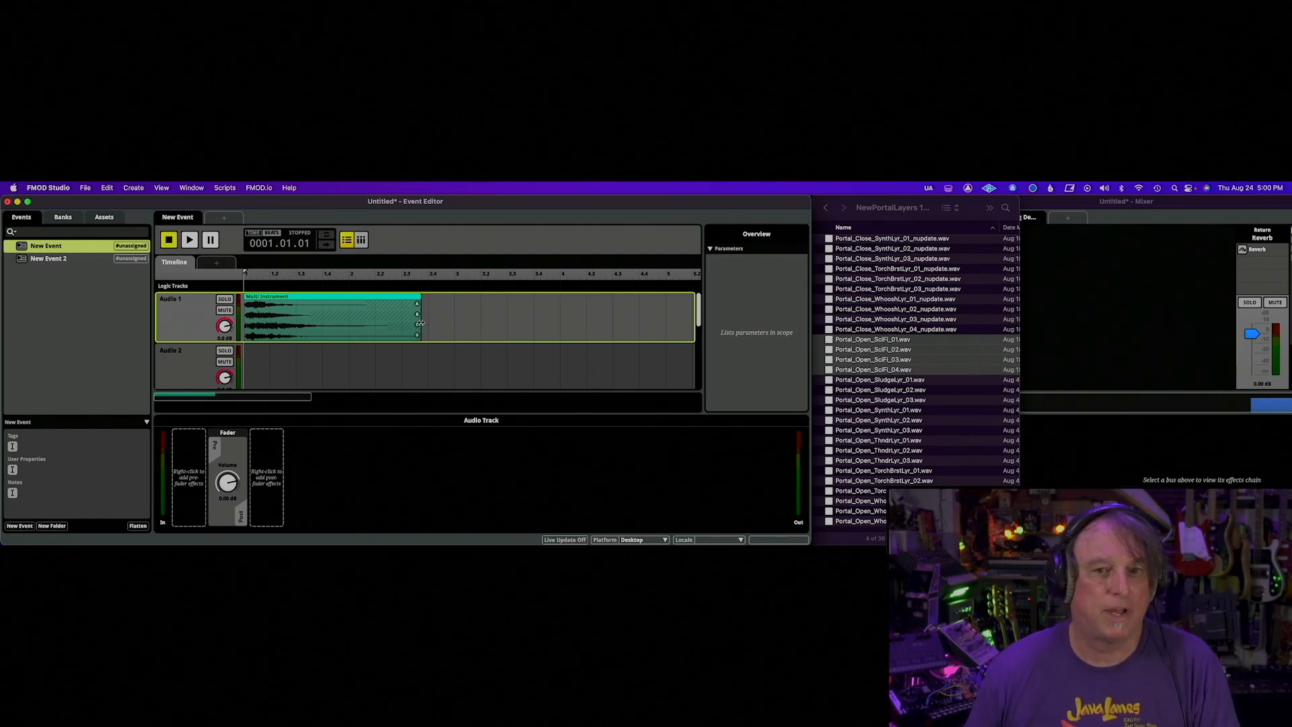
Trim the end of the Audio 1 multi instrument slightly, keeping it between beats 3 and 4 of bar 2.
left_click(418, 324)
left_click_drag(419, 323, 445, 325)
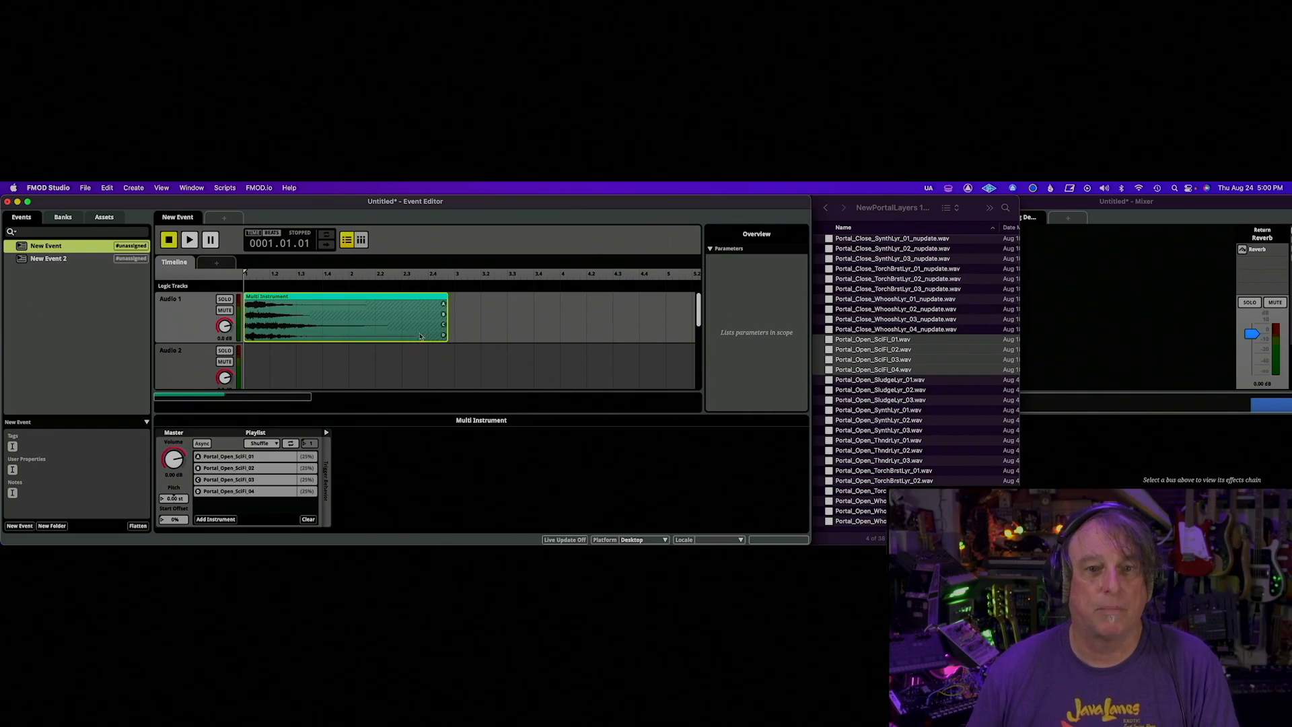
left_click_drag(445, 334, 420, 346)
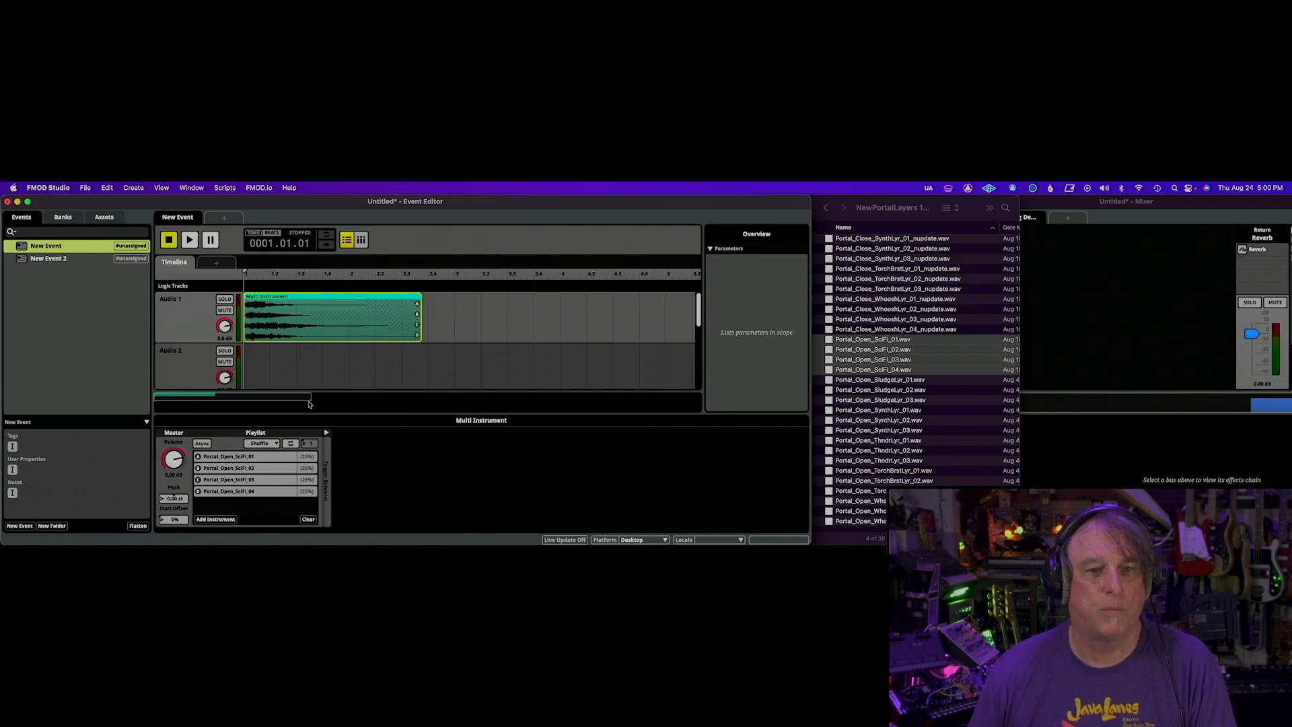
left_click_drag(309, 397, 218, 402)
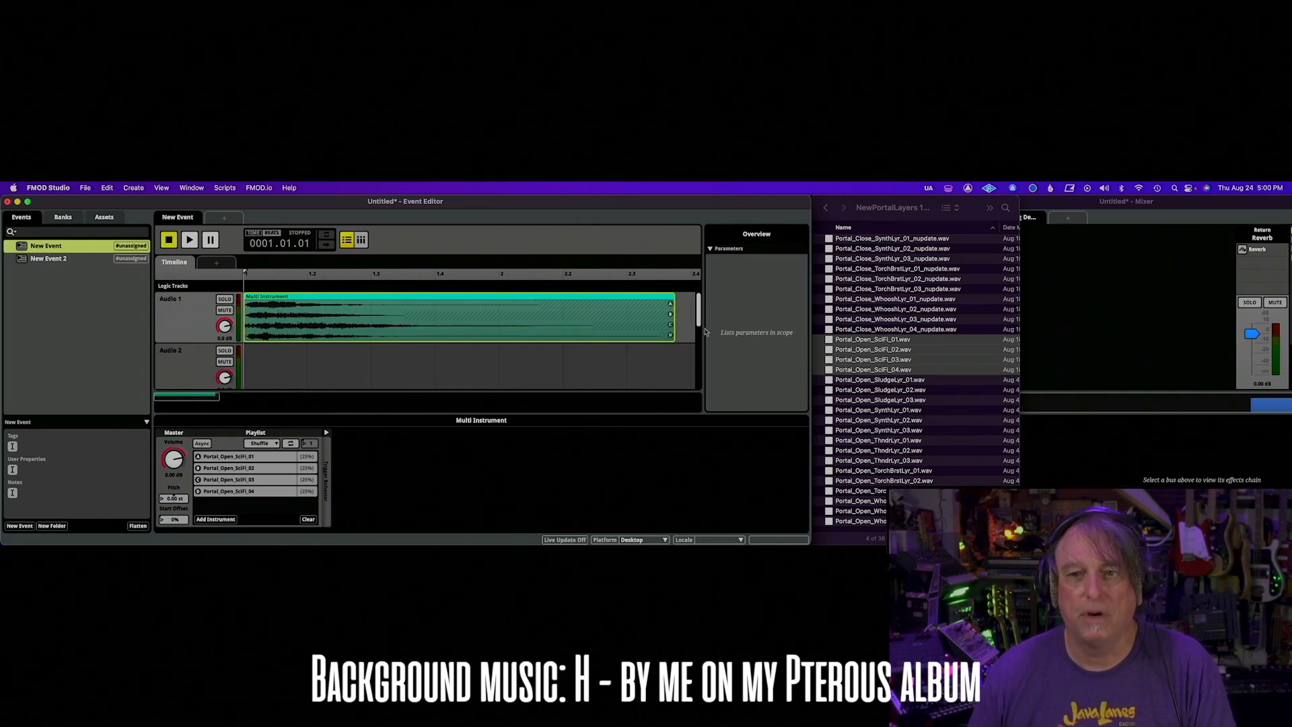
left_click_drag(671, 336, 595, 344)
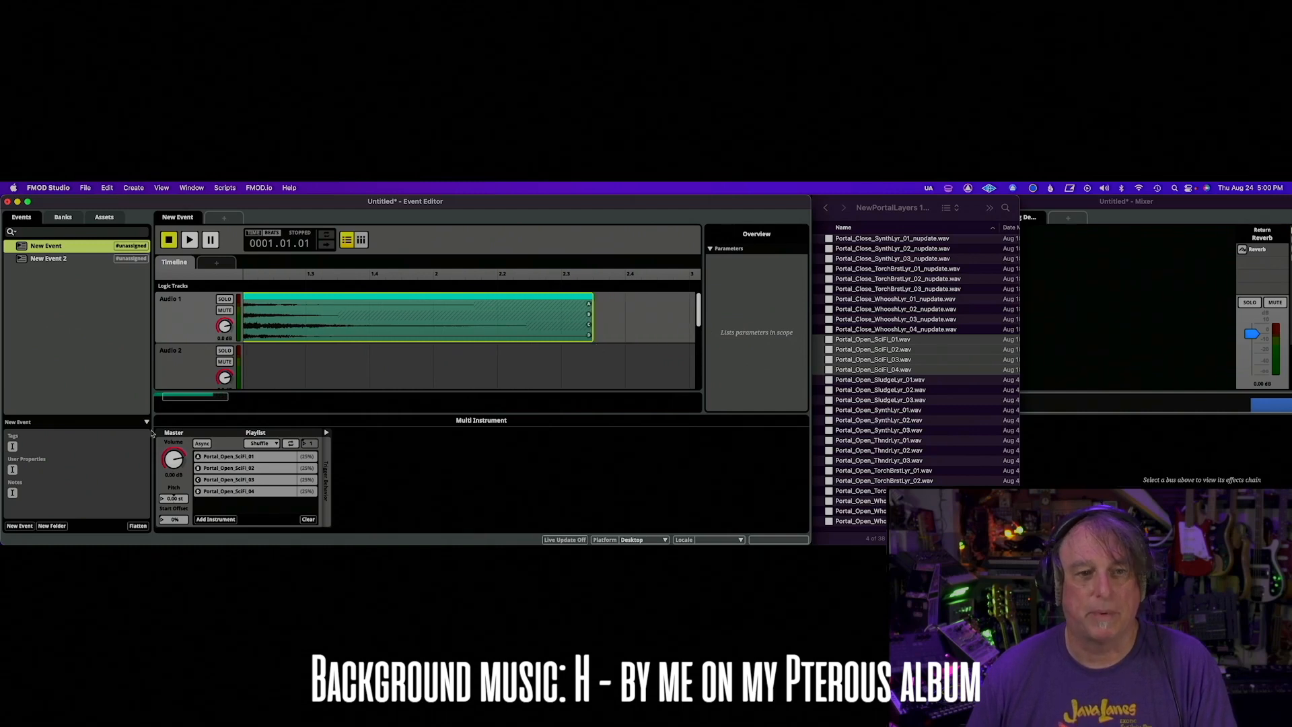
left_click_drag(226, 395, 340, 396)
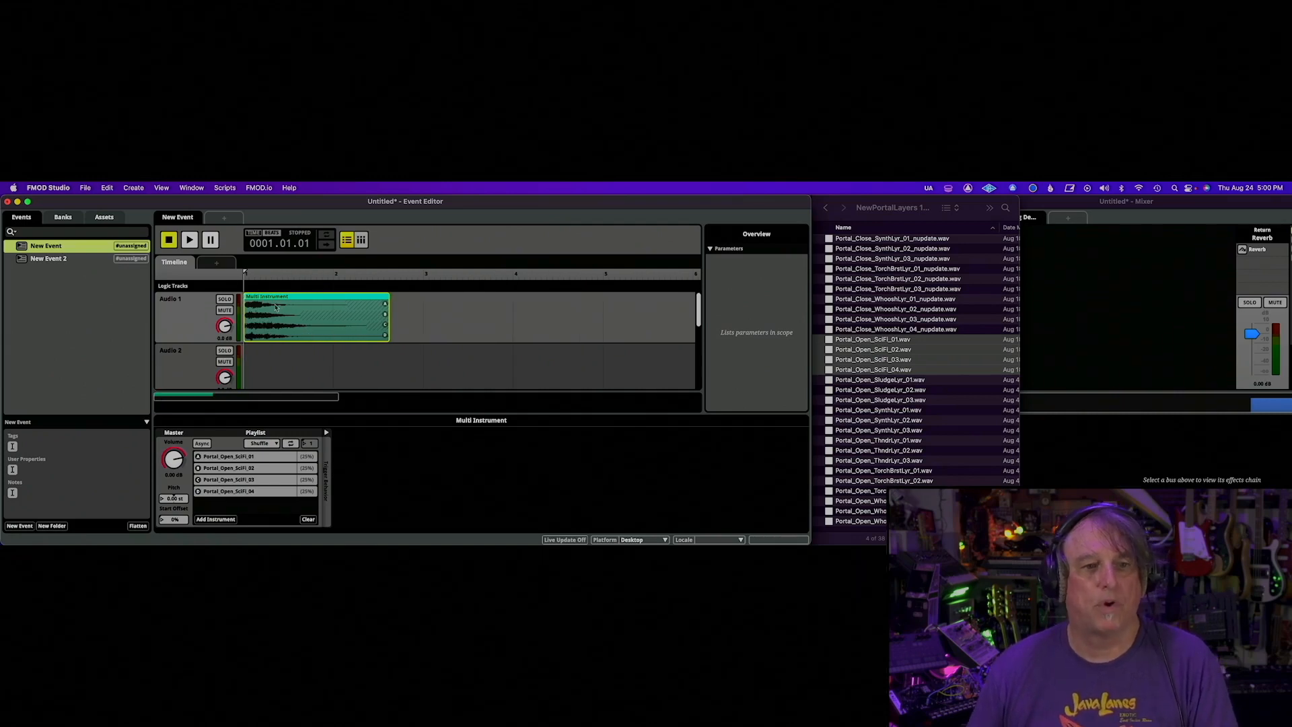
Rename the Audio 1 track as SciFiLayer.
double_click(174, 299)
type("Sci")
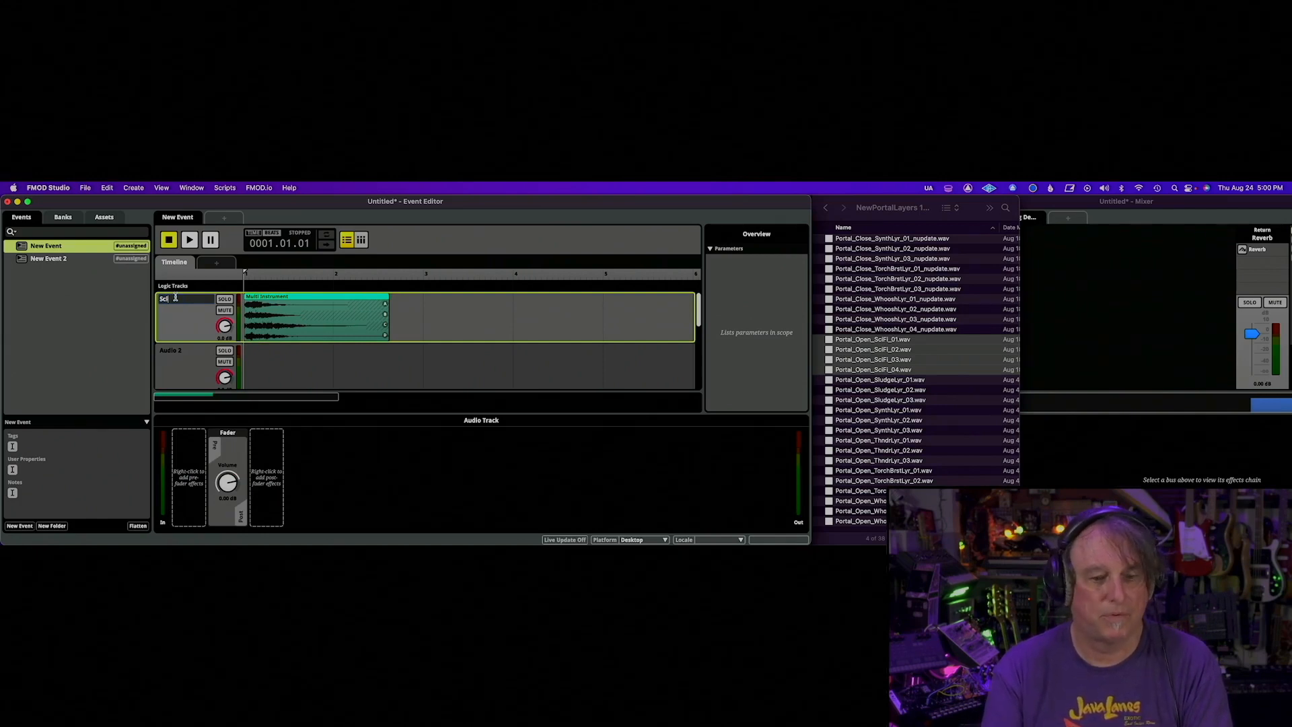
type("FiLayer")
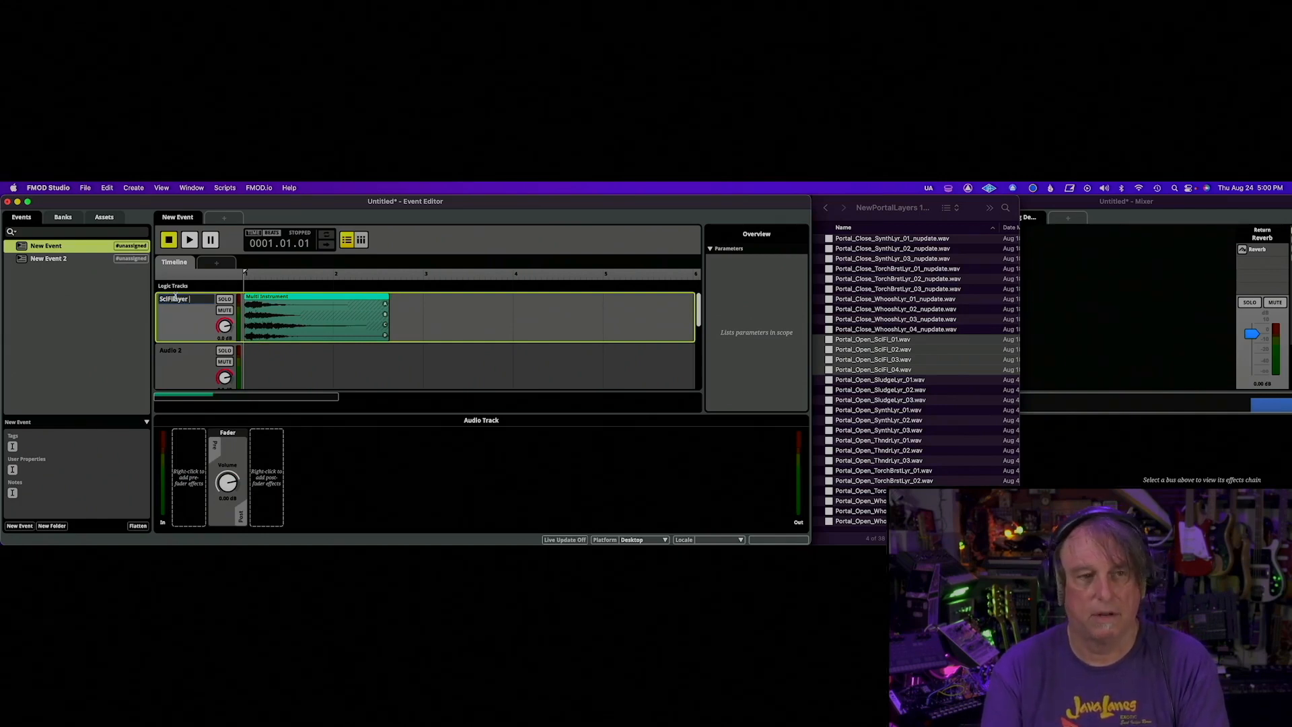
key("Return")
Play the event three times from the start to audition the shuffled sci-fi sounds.
key("space")
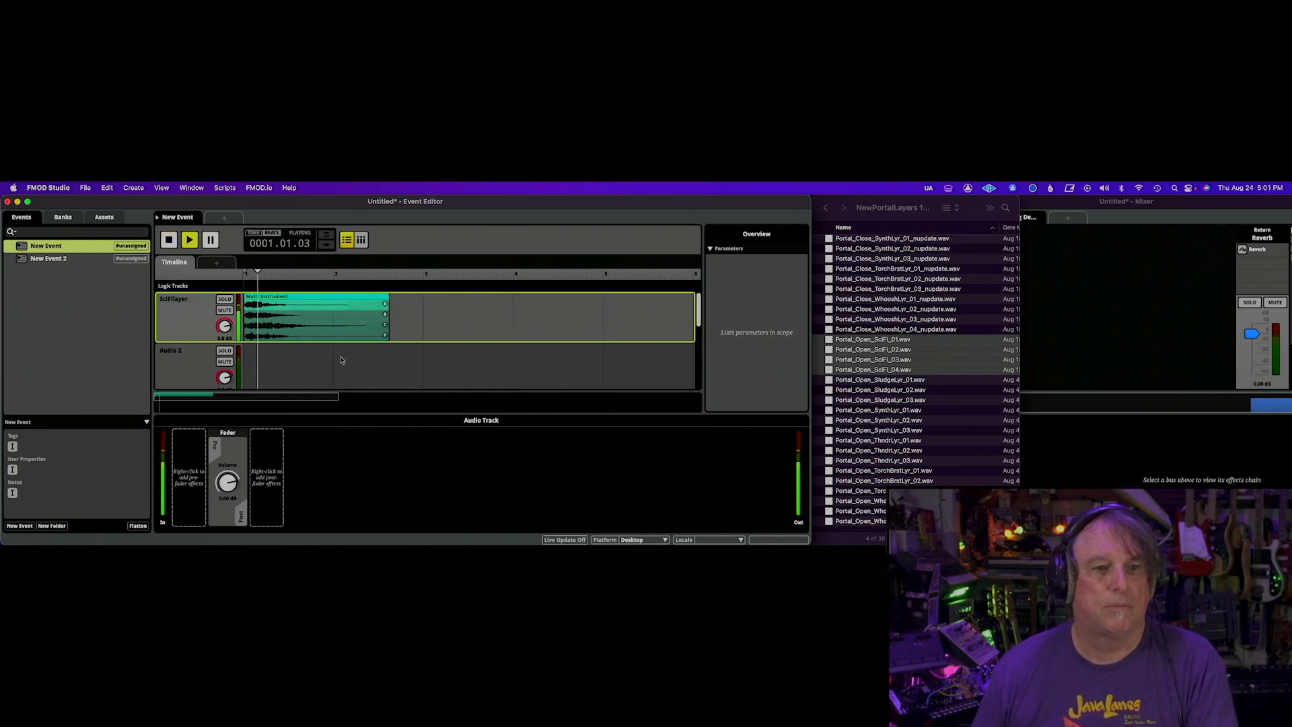
key("space")
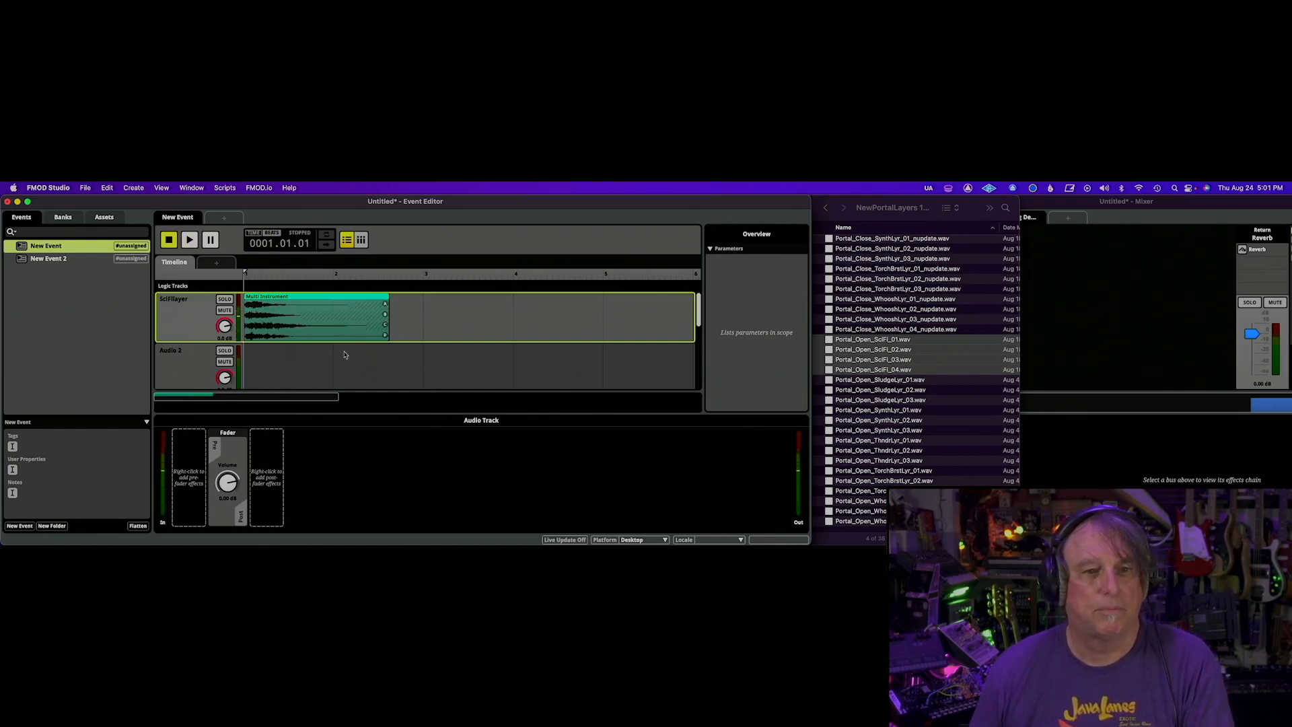
key("space")
key("space")
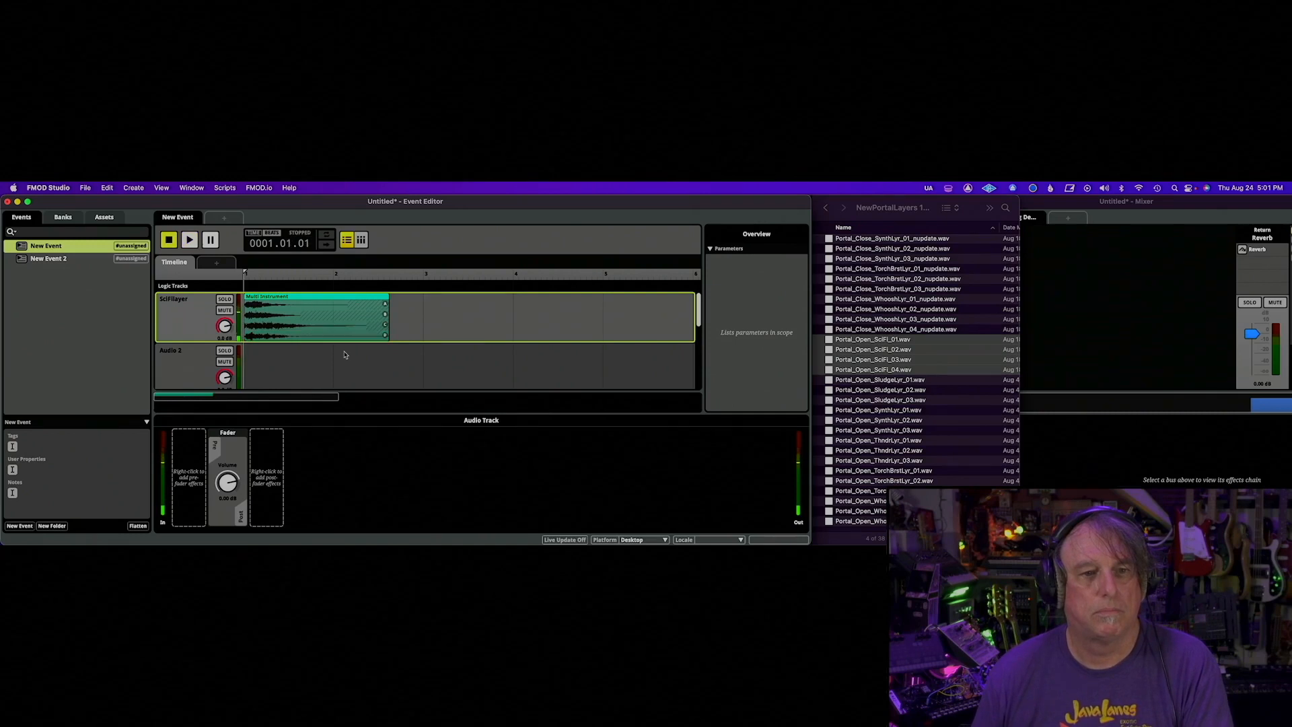
key("space")
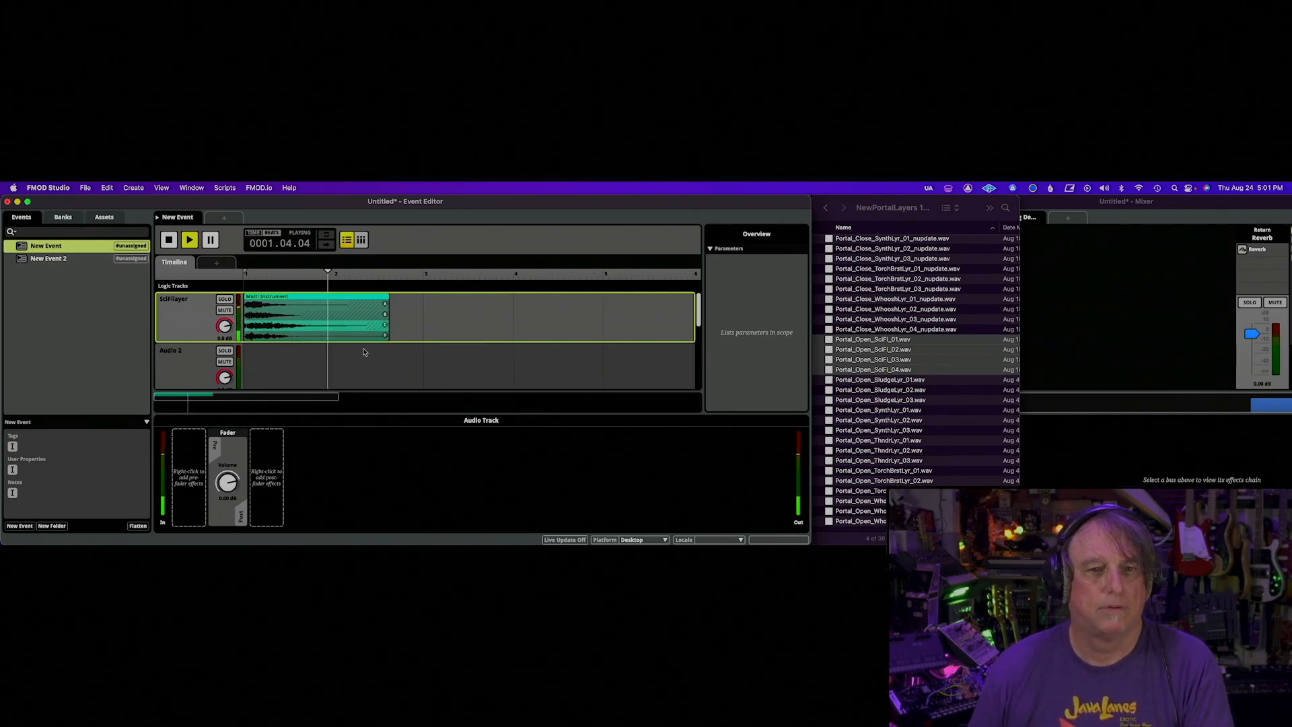
key("space")
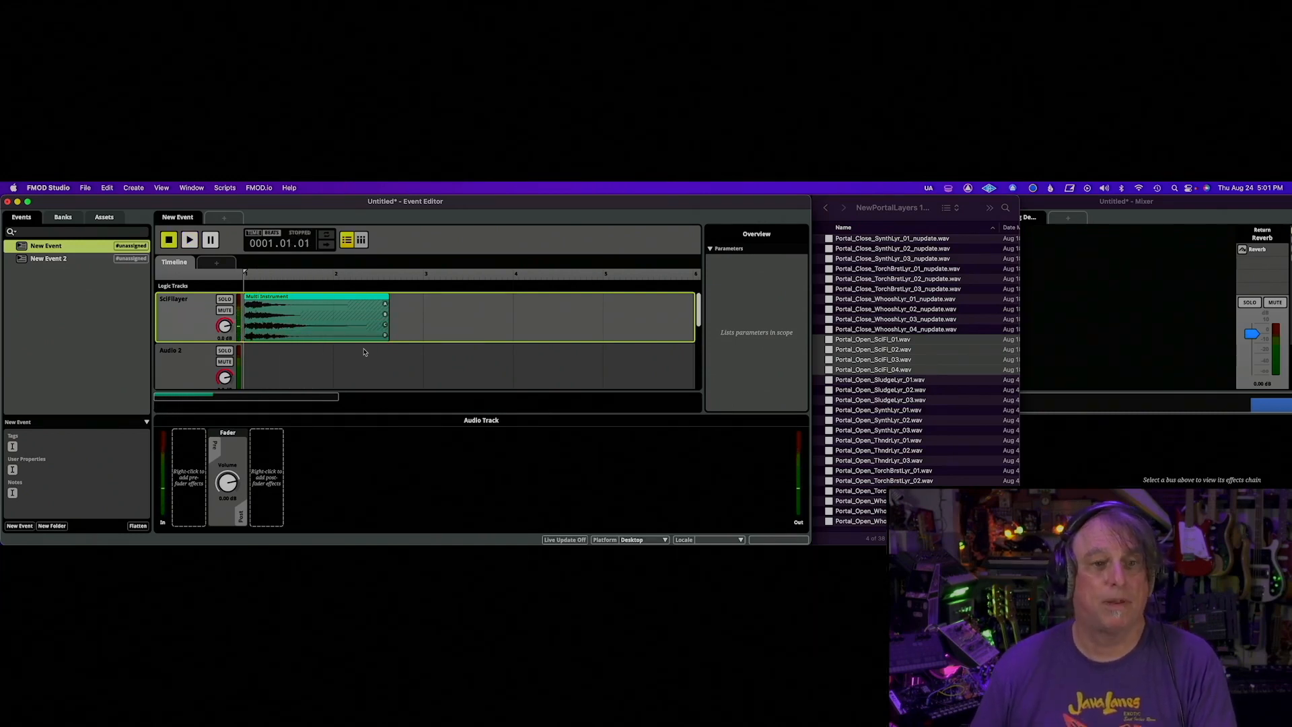
Place Portal_Open_SludgeLyr_01 to 03 together as a multi instrument on Audio 2, starting just after beat 3 of bar 1.
scroll(363, 352, "down", 1)
scroll(340, 366, "down", 1)
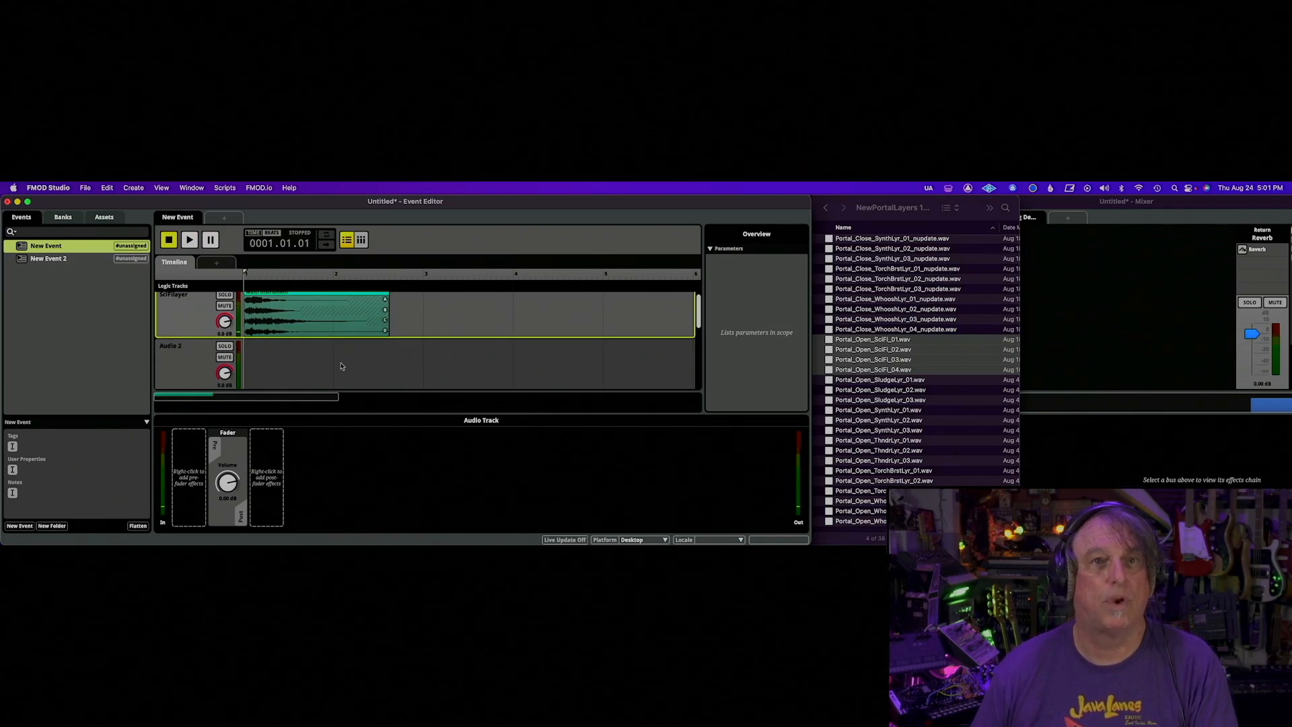
left_click(901, 382)
left_click(901, 381)
left_click(897, 391, "shift")
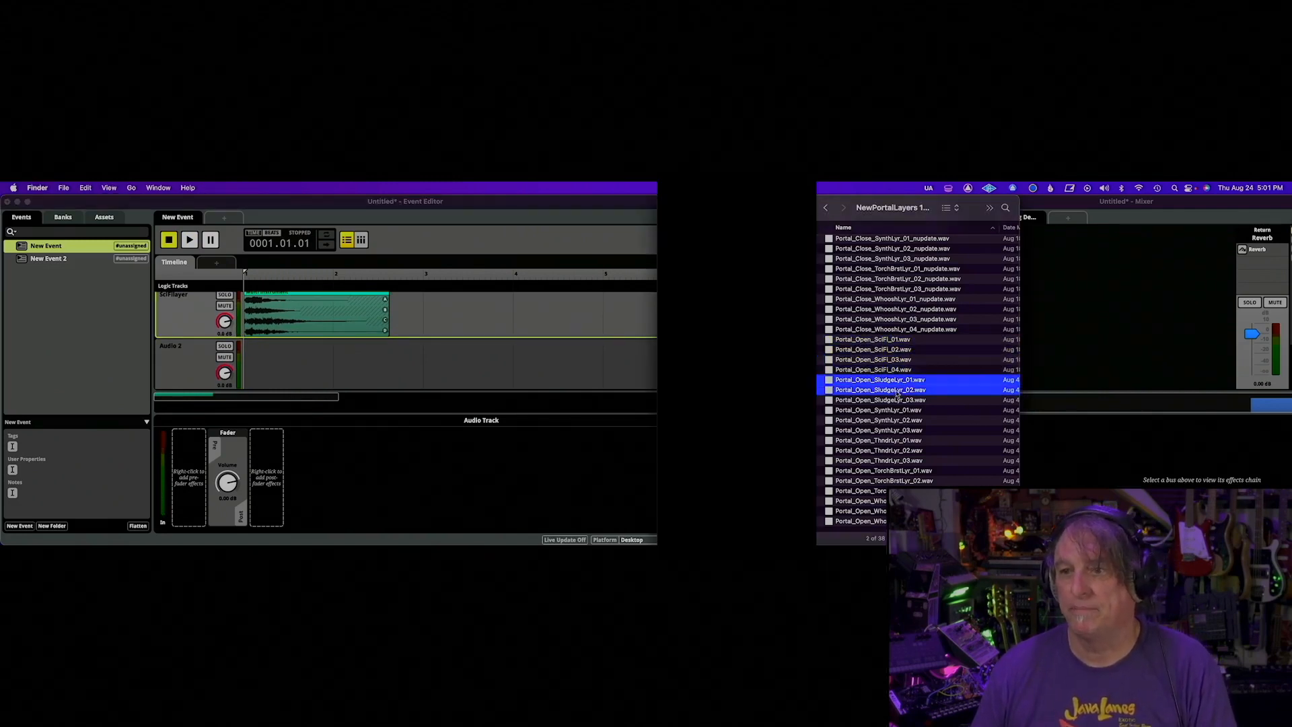
left_click(895, 401, "shift")
left_click_drag(864, 392, 350, 362)
left_click(530, 370)
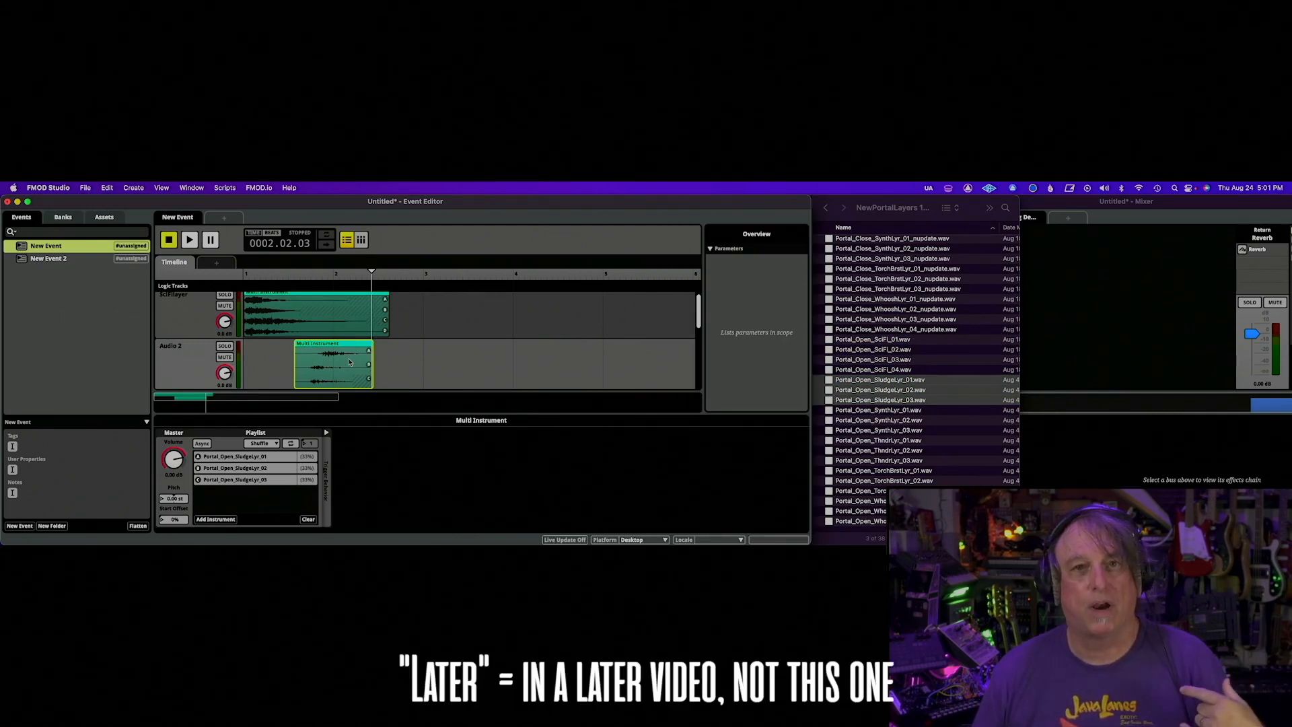
Audition the event from the start and move the Audio 2 multi instrument to begin just before beat 3 of bar 1.
left_click(168, 239)
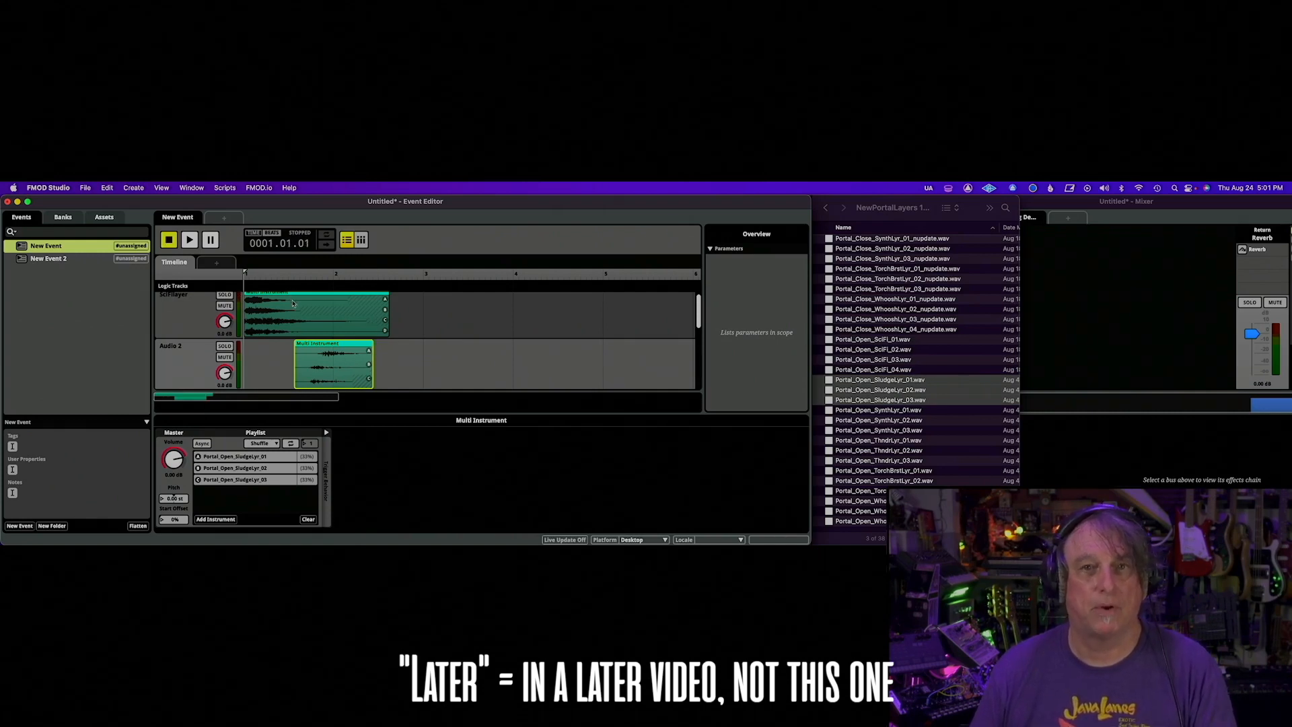
key("space")
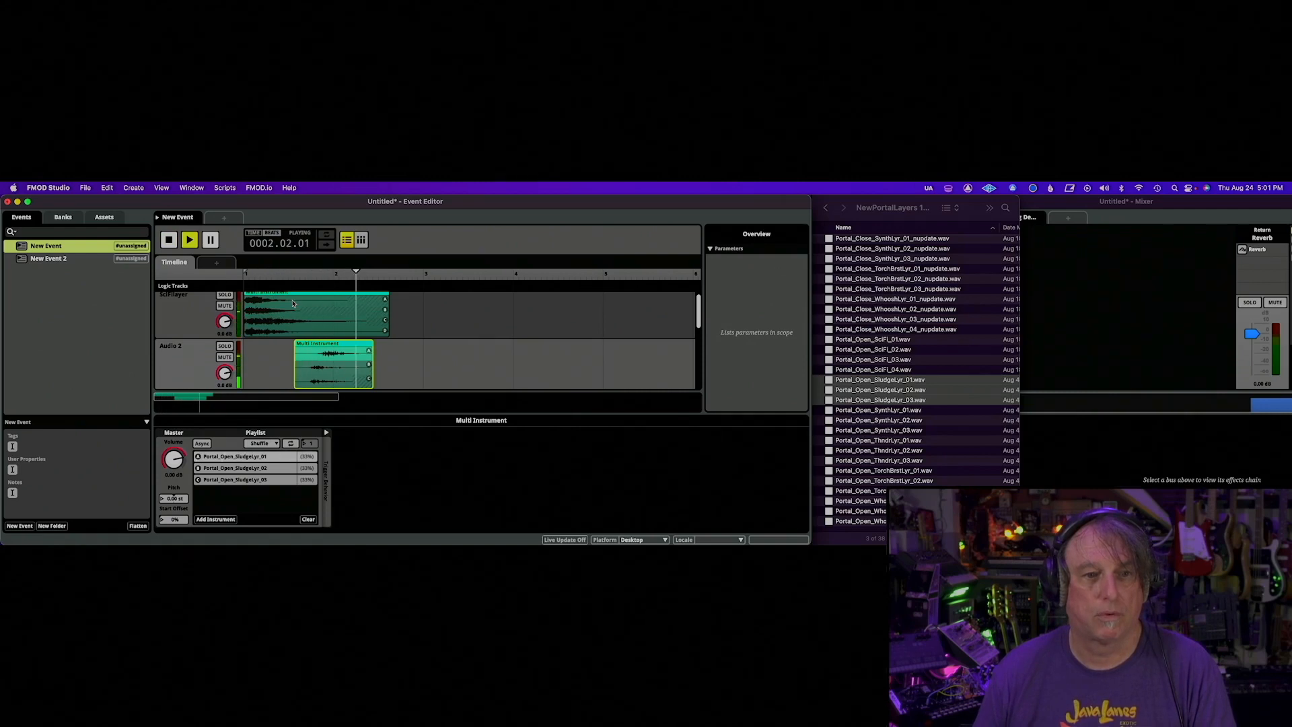
key("space")
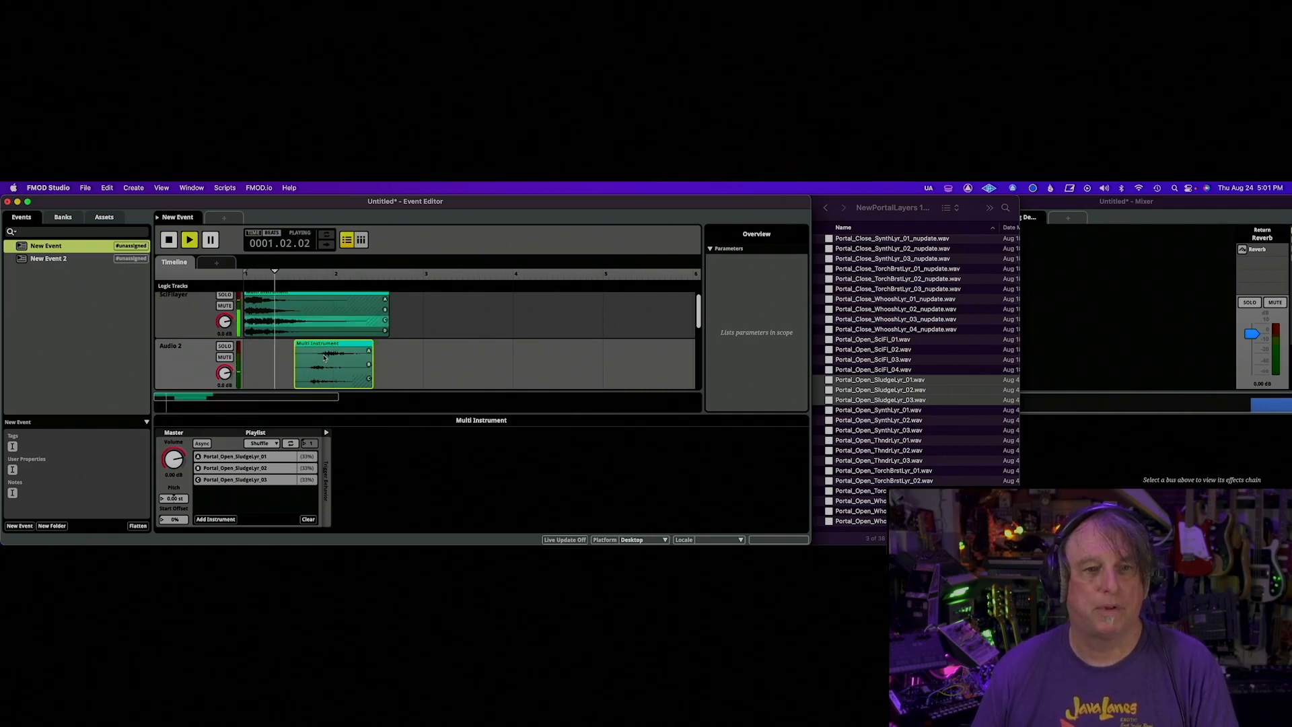
left_click_drag(328, 356, 317, 356)
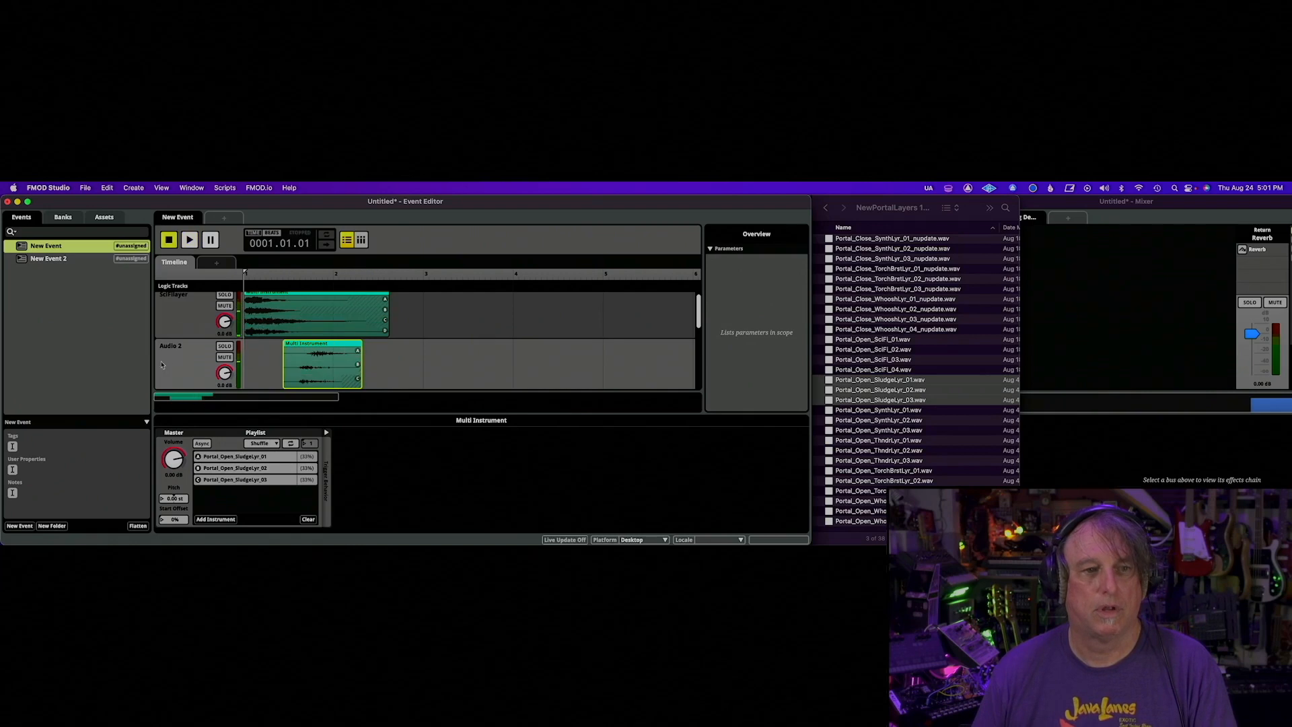
Rename the Audio 2 track as Sludge and select the Audio 3 track.
double_click(171, 345)
type("Sludge")
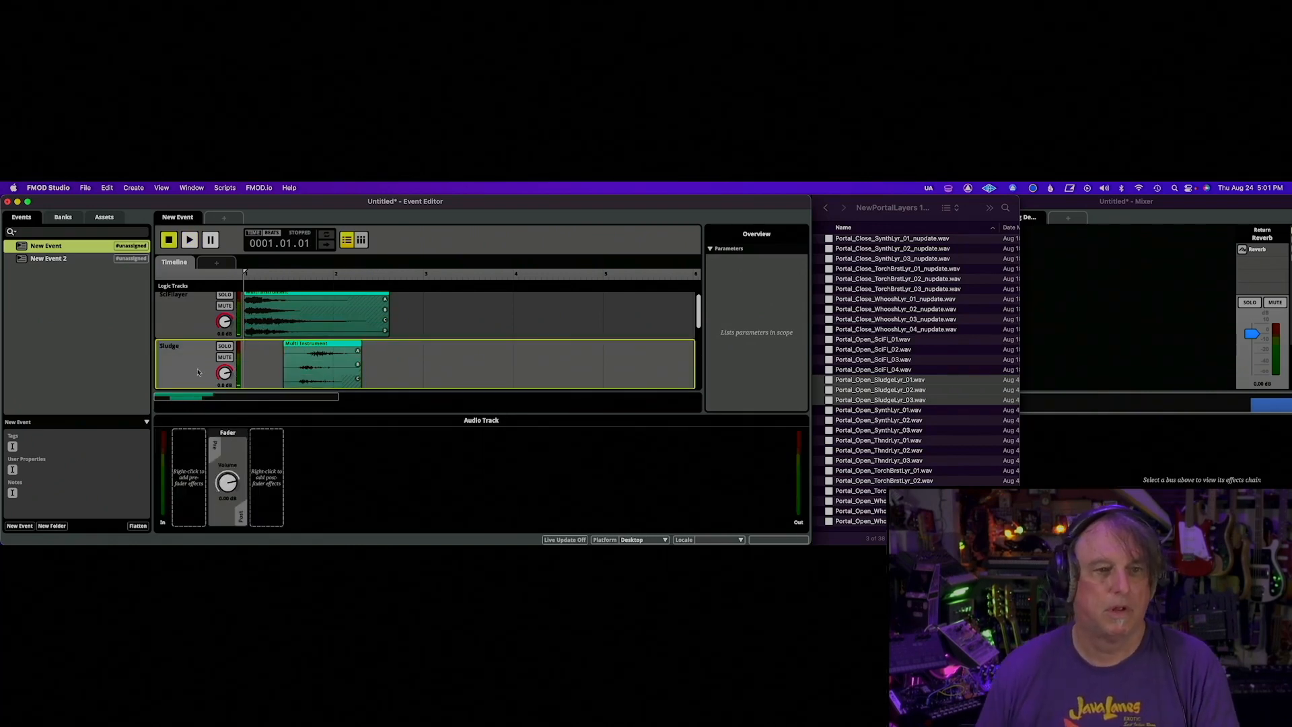
scroll(195, 368, "down", 3)
left_click(393, 348)
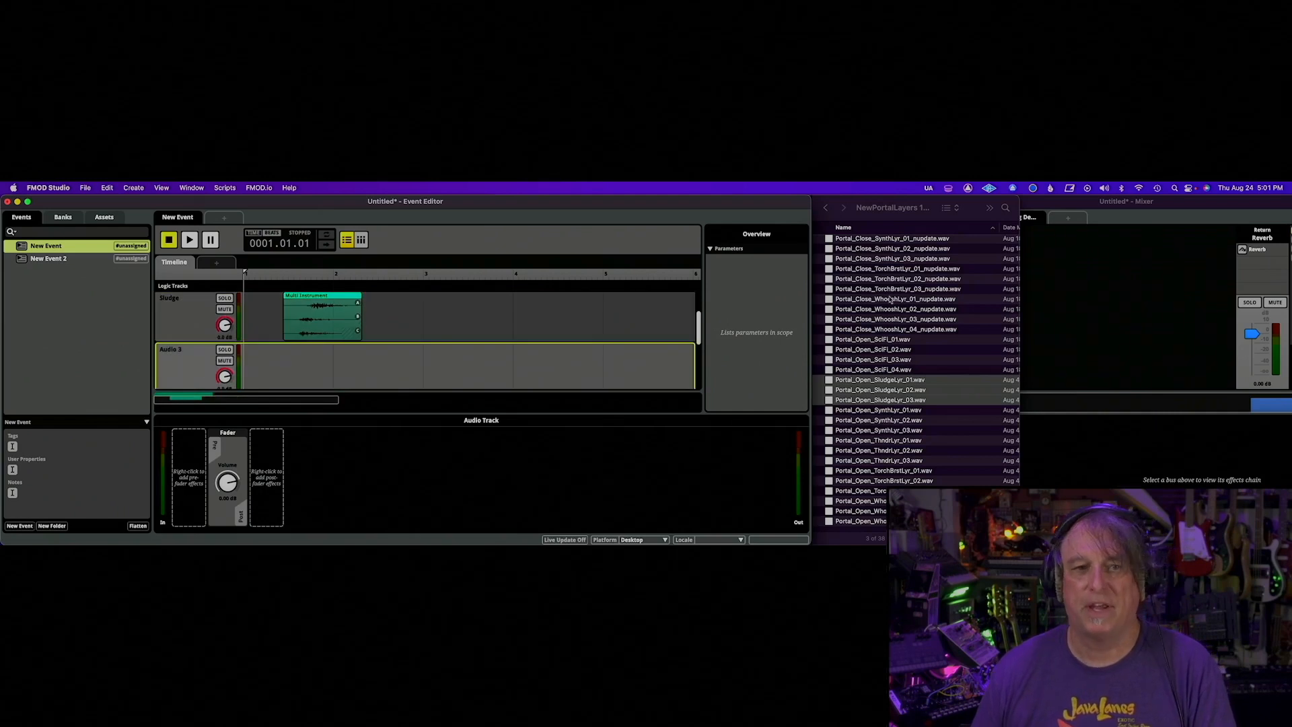
Add a multi instrument at the start of the Audio 3 track and fill its playlist with Portal_Open_SynthLyr_01 to 03.
right_click(291, 366)
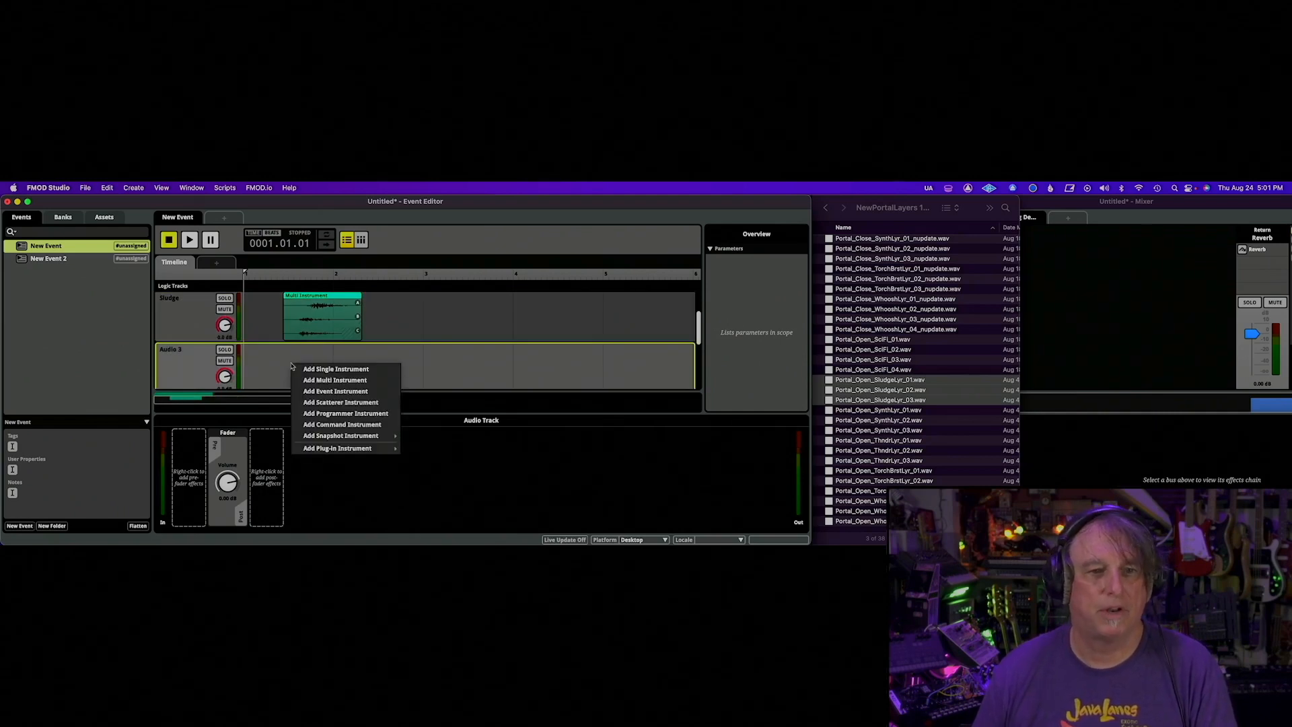
left_click(325, 381)
left_click_drag(319, 366, 264, 364)
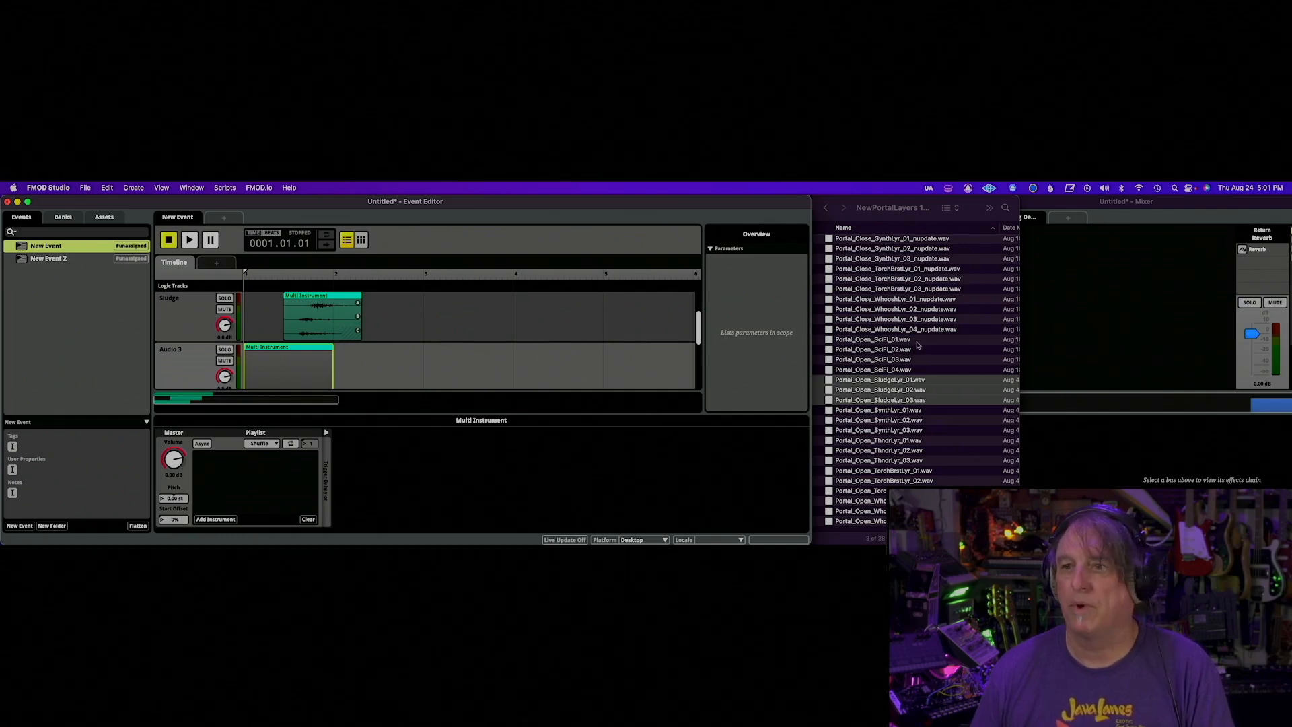
left_click(894, 414)
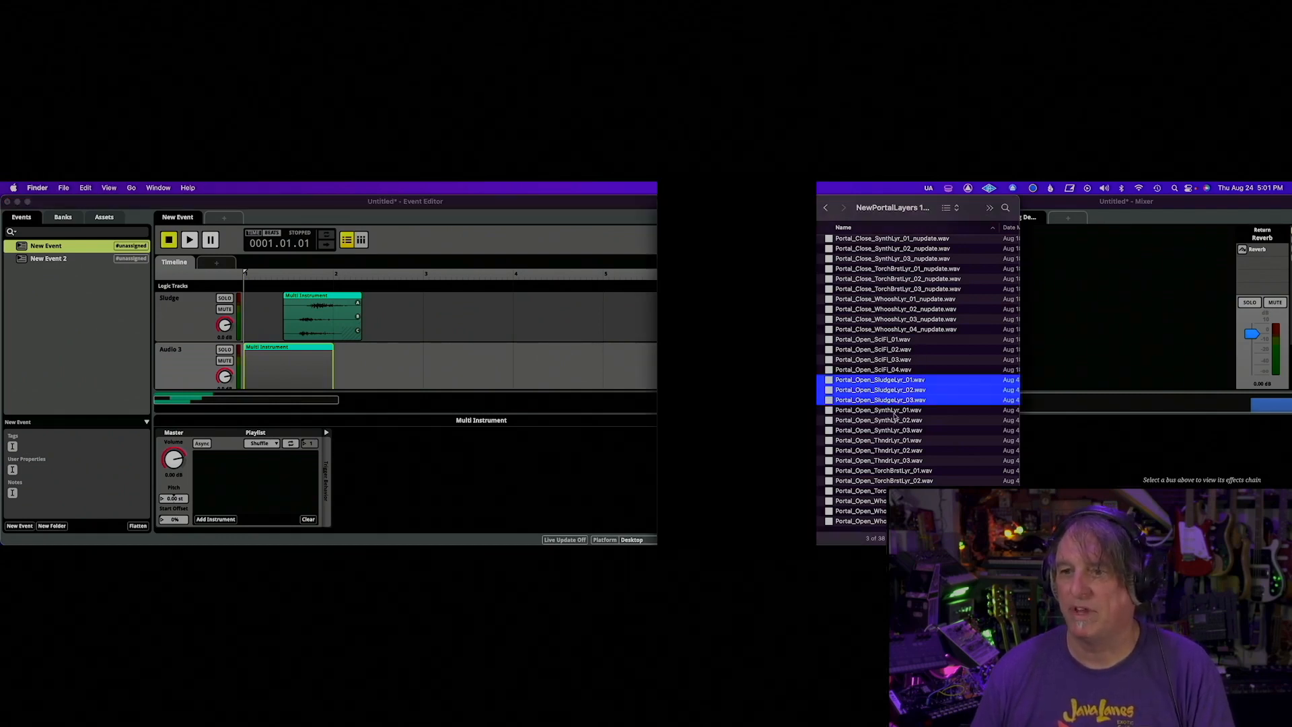
left_click(894, 413)
left_click(894, 432, "shift")
left_click_drag(896, 435, 265, 490)
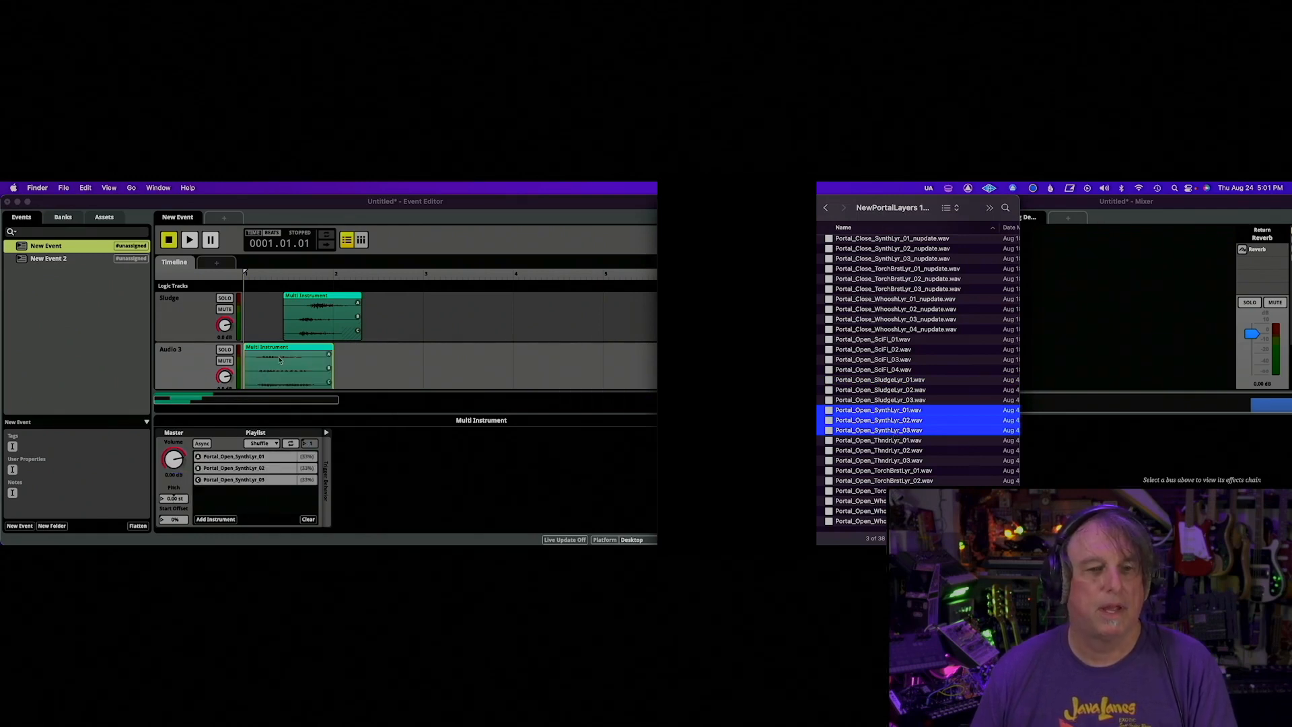
Check the ends of the Sludge and Audio 3 instruments, and play the event from the start to audition the synth layer.
scroll(280, 361, "down", 1)
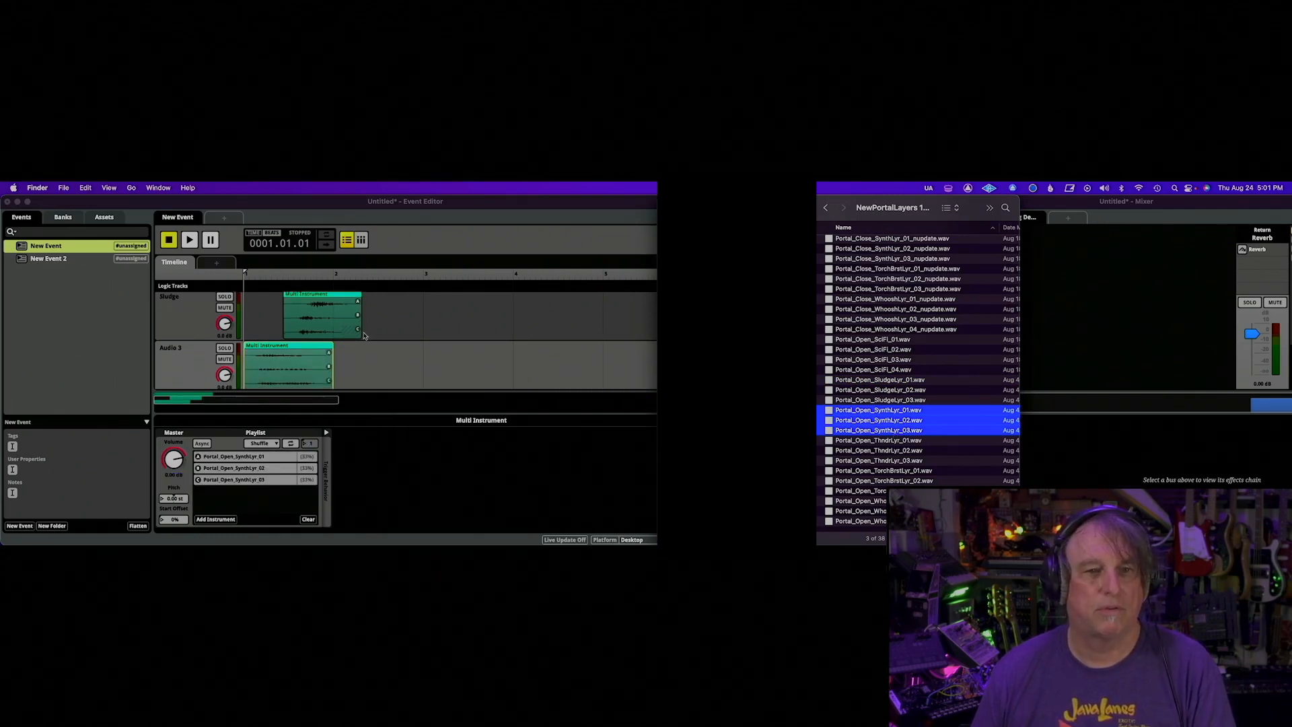
left_click(361, 334)
mouse_move(361, 335)
left_mouse_down()
mouse_move(373, 334)
mouse_move(361, 335)
left_mouse_up()
scroll(348, 346, "down", 2)
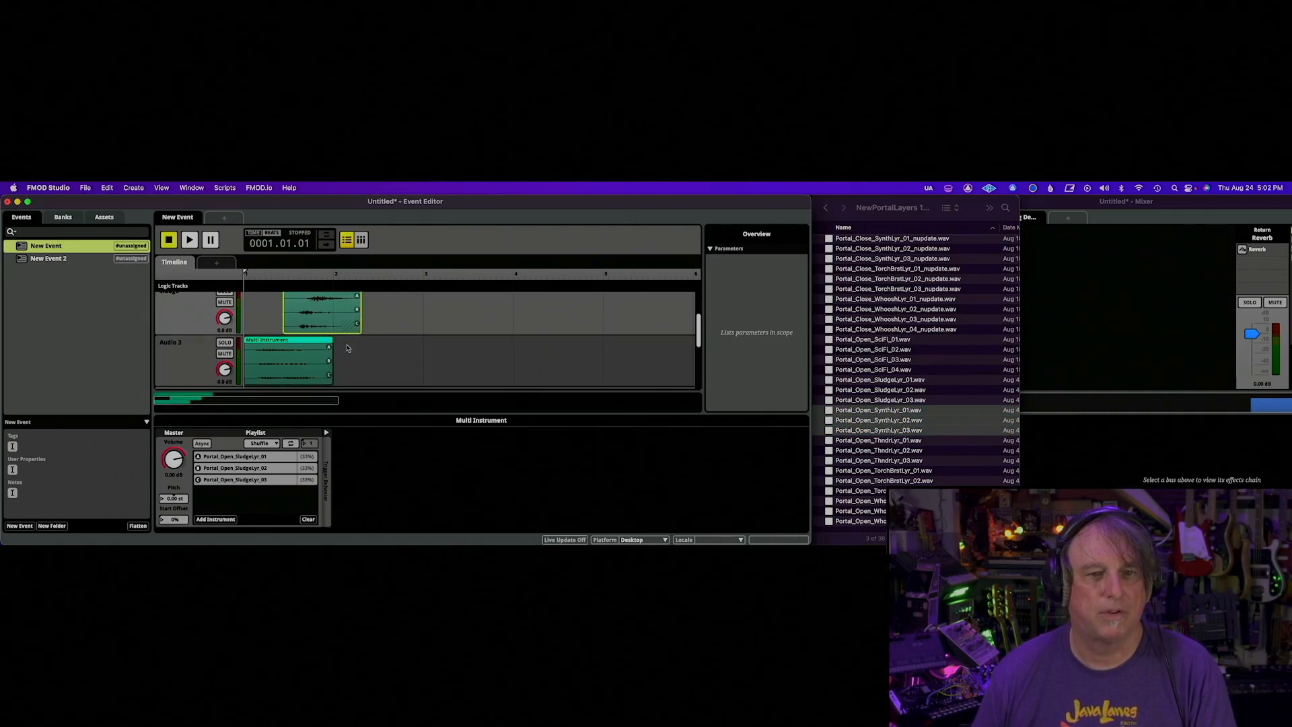
left_click(330, 374)
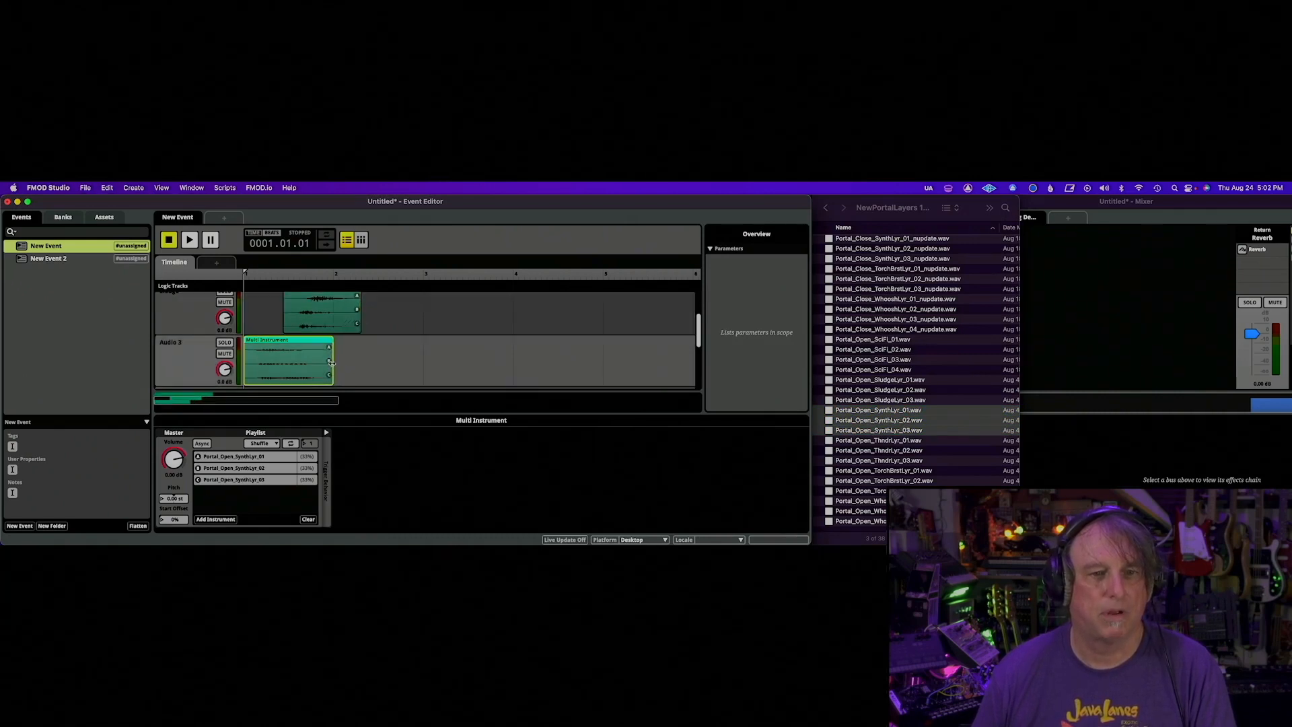
key("space")
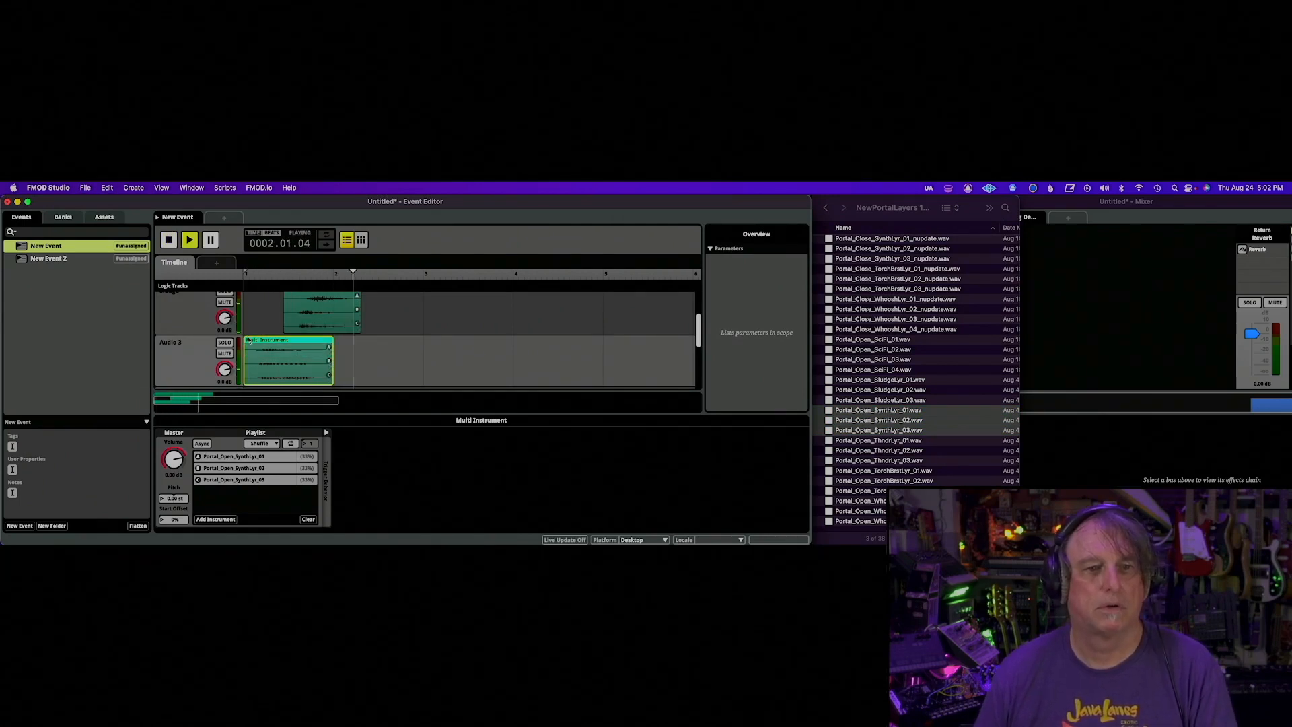
key("space")
Move the Sludge multi instrument to begin just after beat 2 of bar 1 and audition the event.
left_click_drag(321, 321, 309, 321)
key("space")
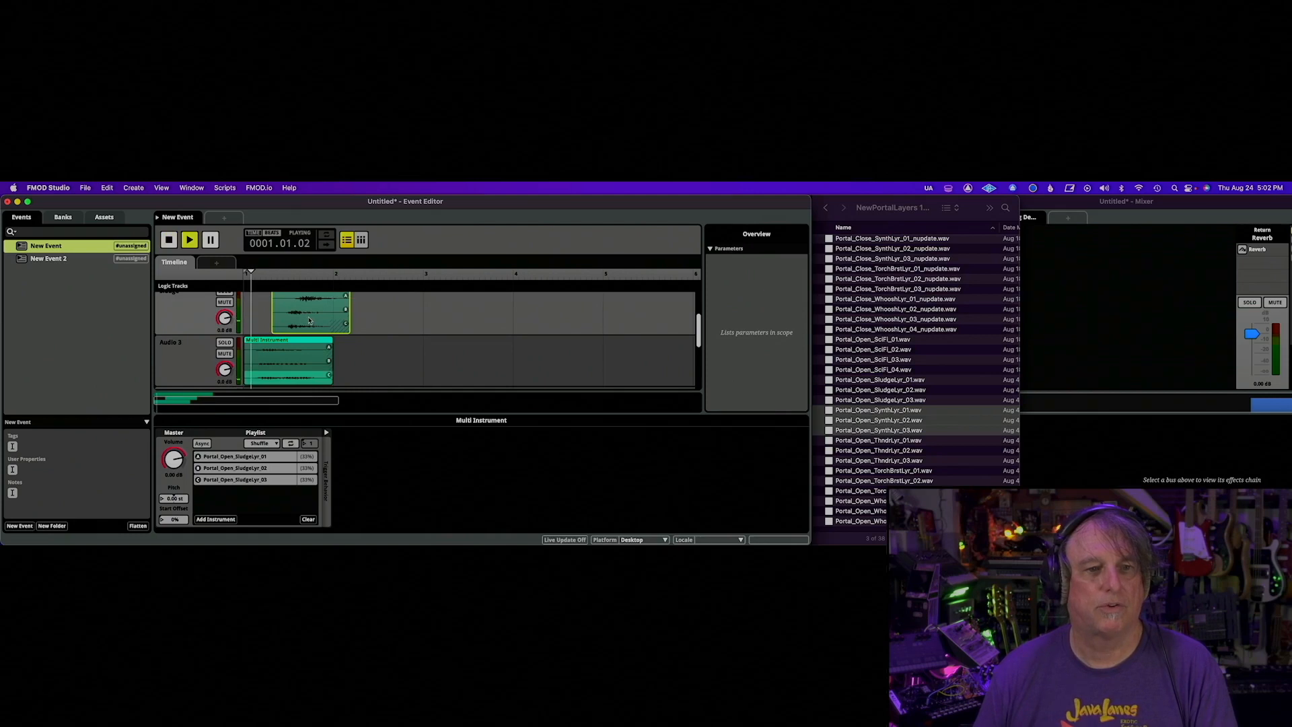
scroll(192, 333, "down", 2)
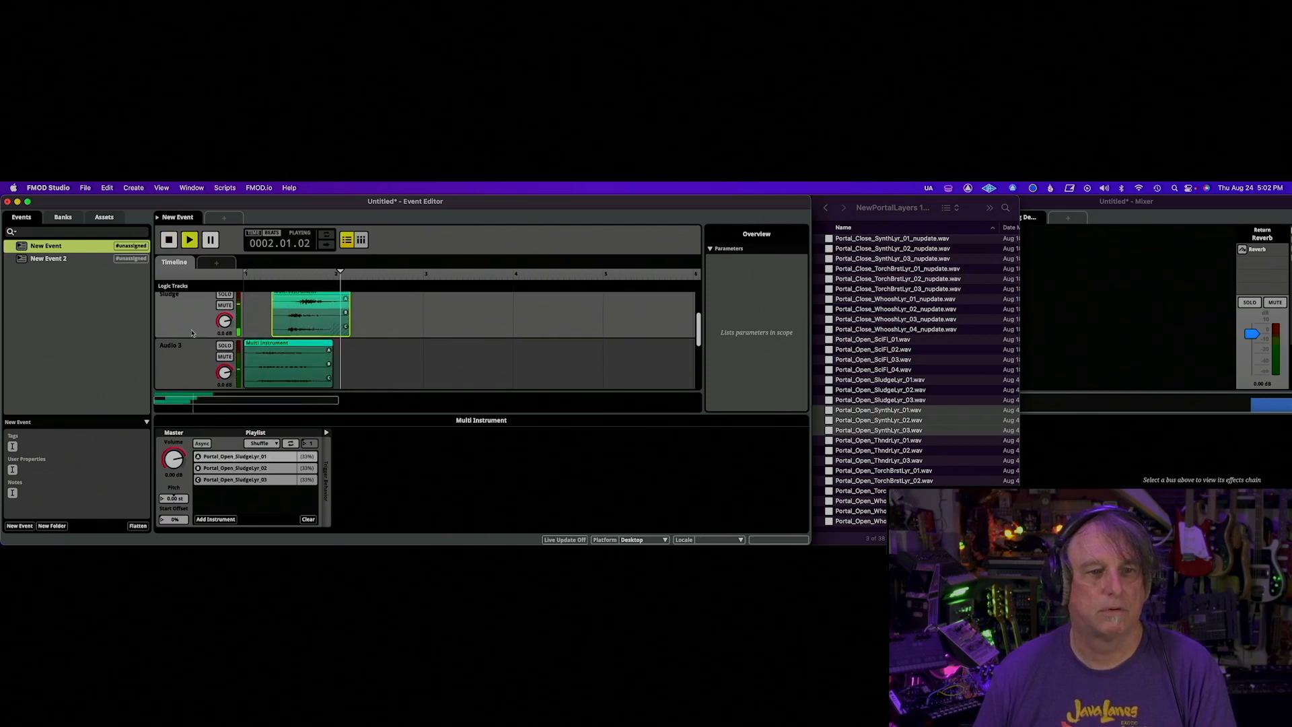
key("space")
key("space")
left_click(192, 333)
scroll(264, 364, "down", 2)
key("space")
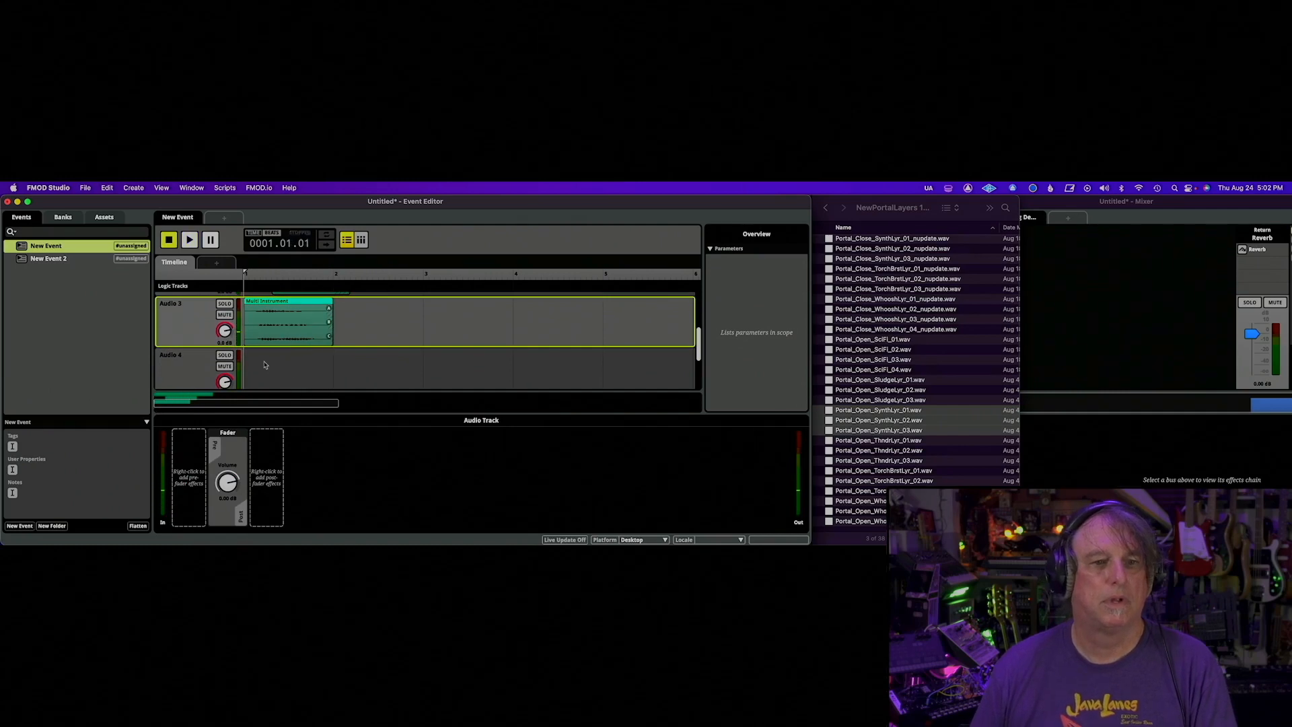
Add a multi instrument at the start of the Audio 4 track and fill its playlist with Portal_Open_ThndrLyr_01 to 03.
right_click(264, 364)
left_click(292, 381)
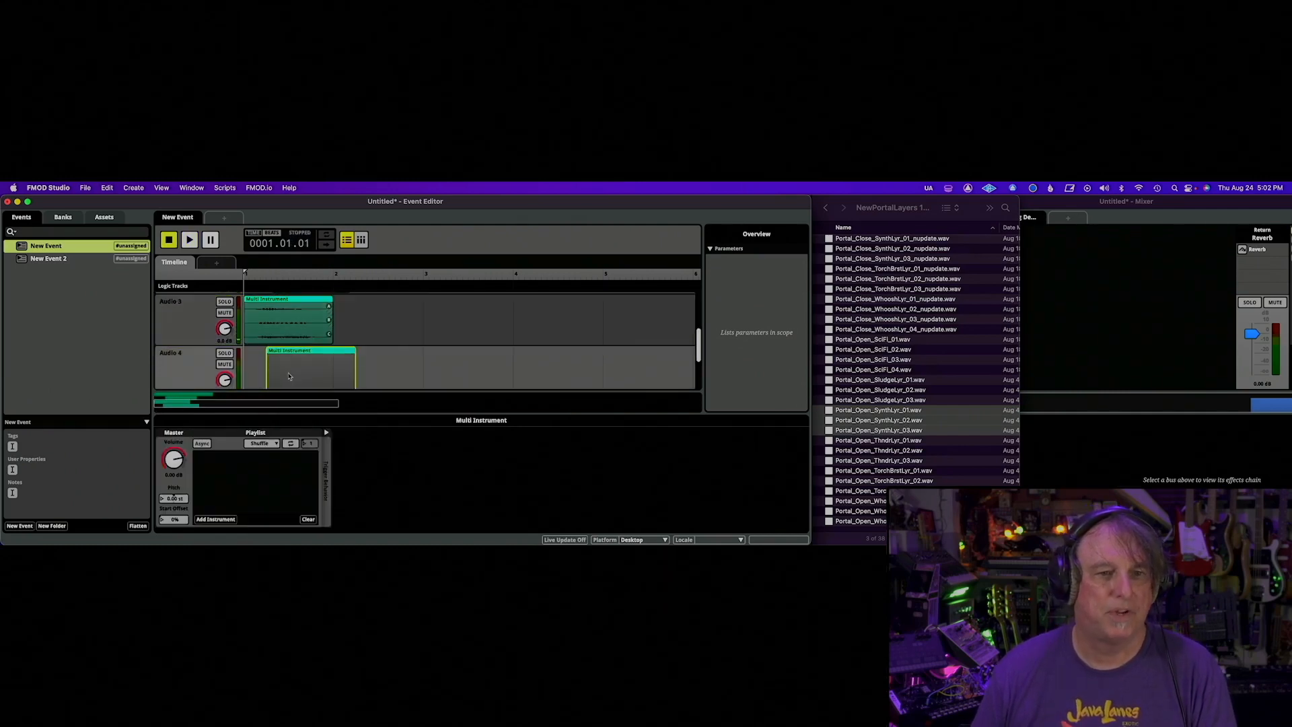
left_click(874, 444)
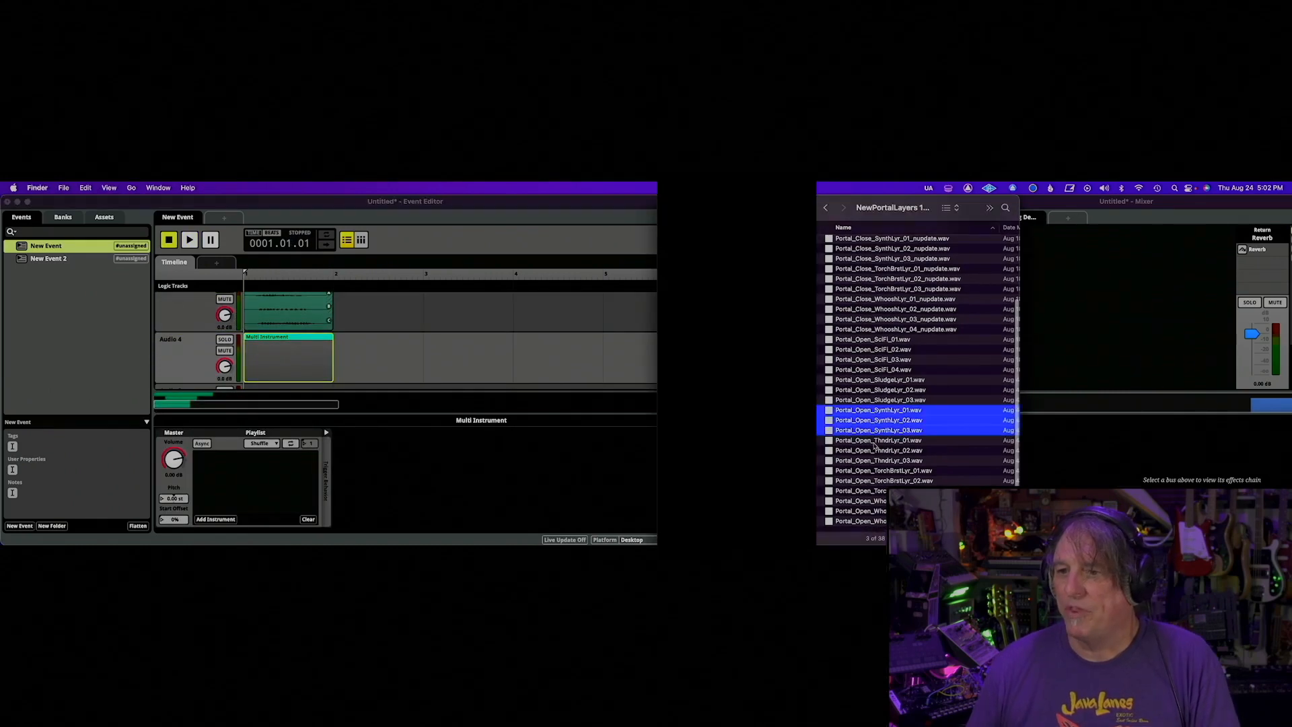
left_click(876, 442)
left_click(878, 461, "shift")
left_click_drag(879, 462, 234, 493)
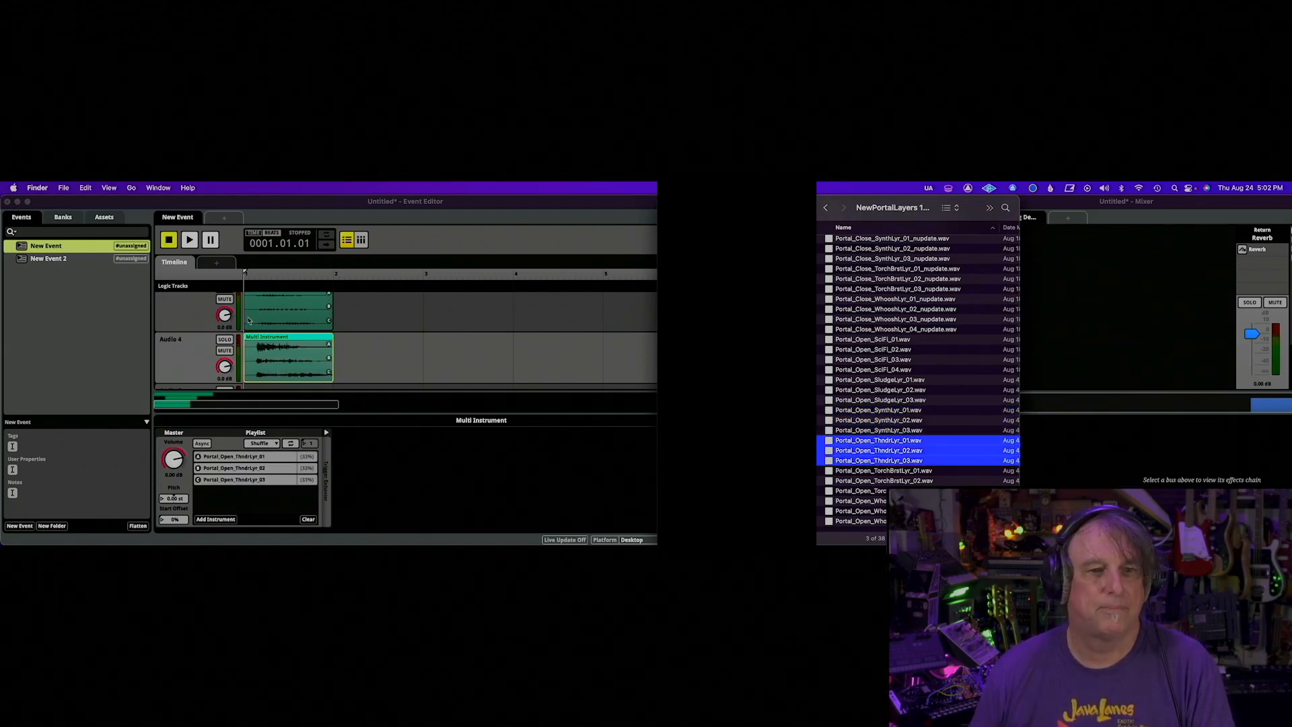
Extend the Audio 4 multi instrument to end between beats 2 and 3 of bar 2, and audition the event.
scroll(246, 318, "down", 1)
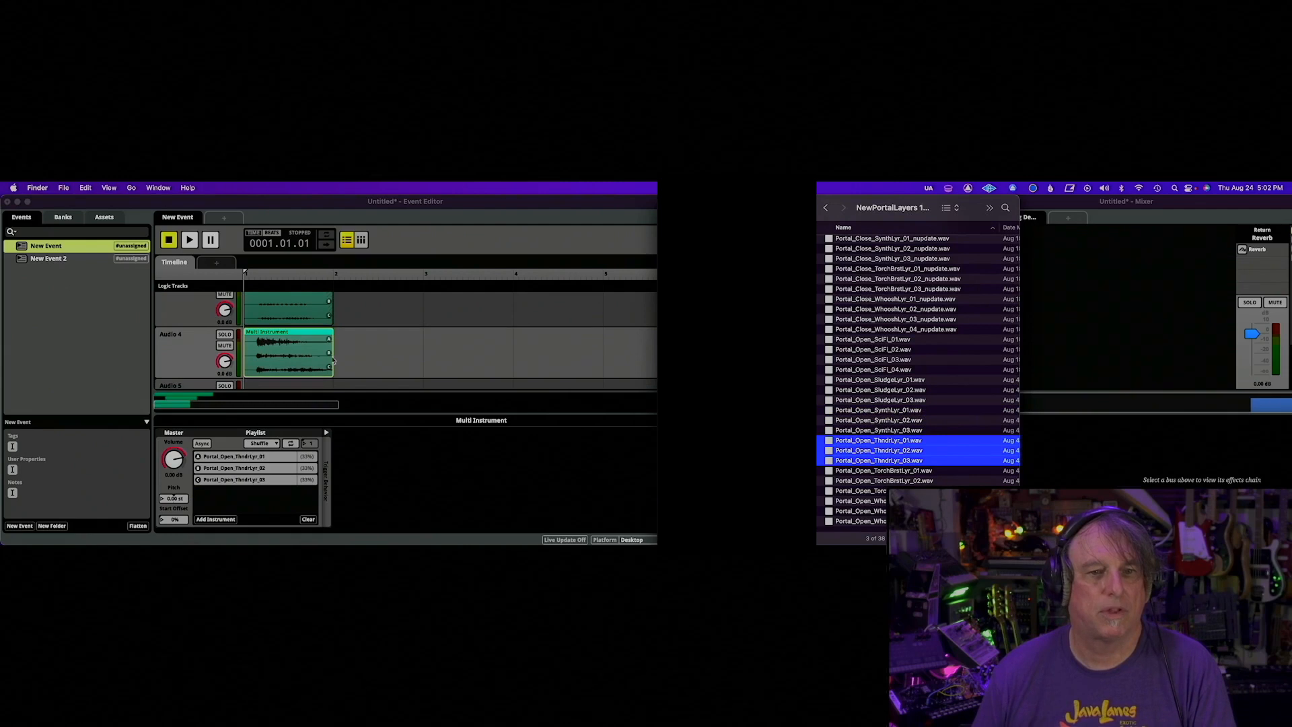
left_click_drag(333, 362, 368, 367)
key("space")
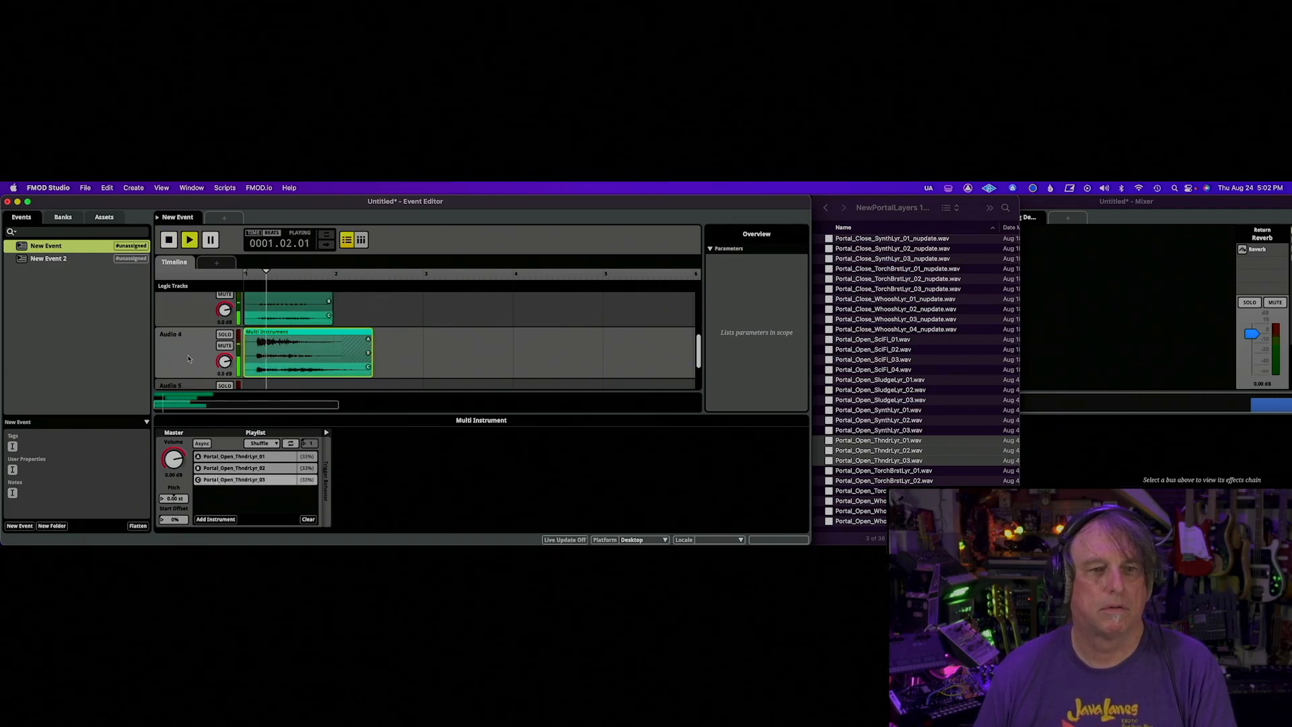
scroll(188, 359, "down", 1)
scroll(188, 358, "down", 5)
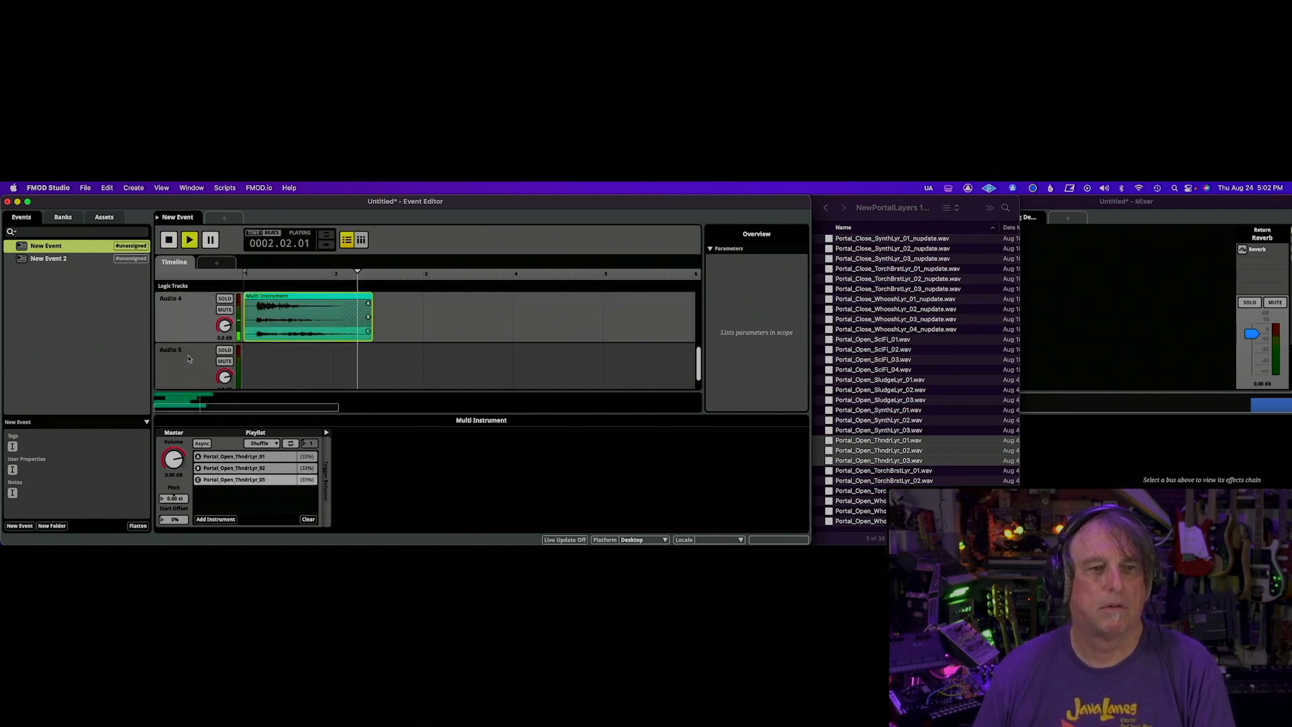
left_click(188, 358)
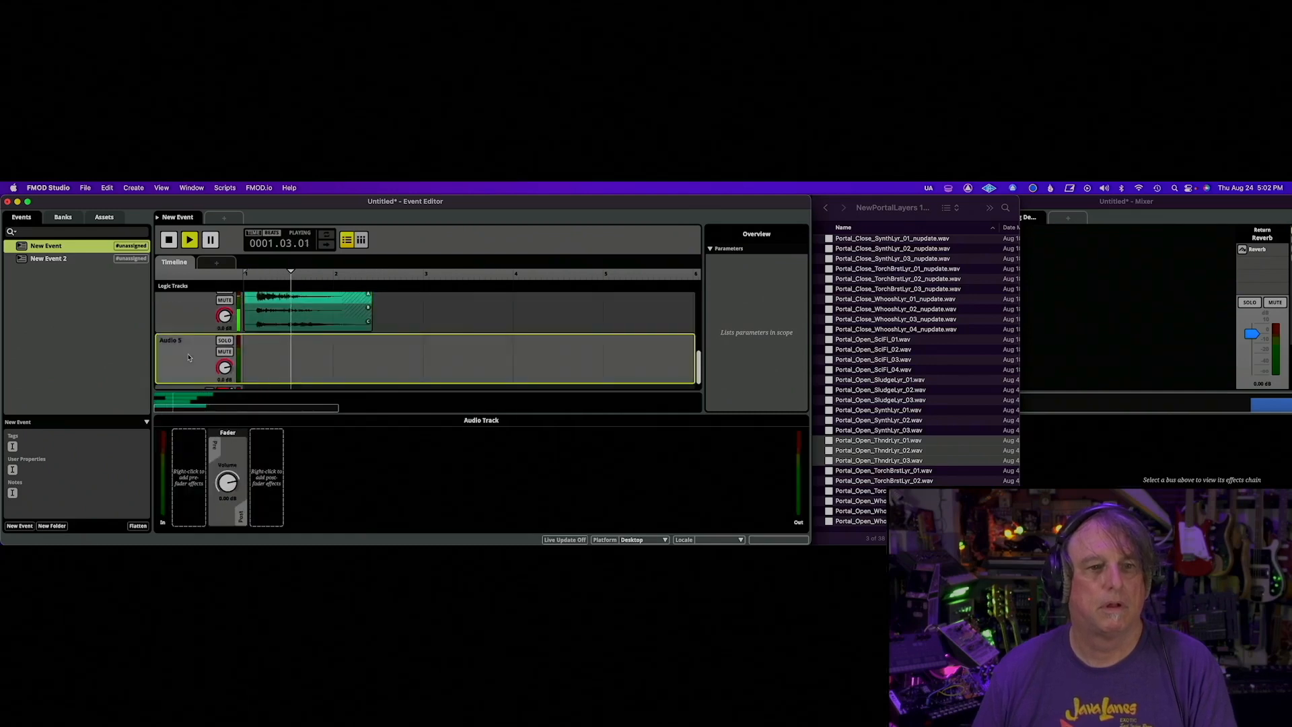
key("space")
Add a multi instrument at the start of the Audio 5 track and fill its playlist with Portal_Open_TorchBrstLyr_01 to 03.
right_click(275, 356)
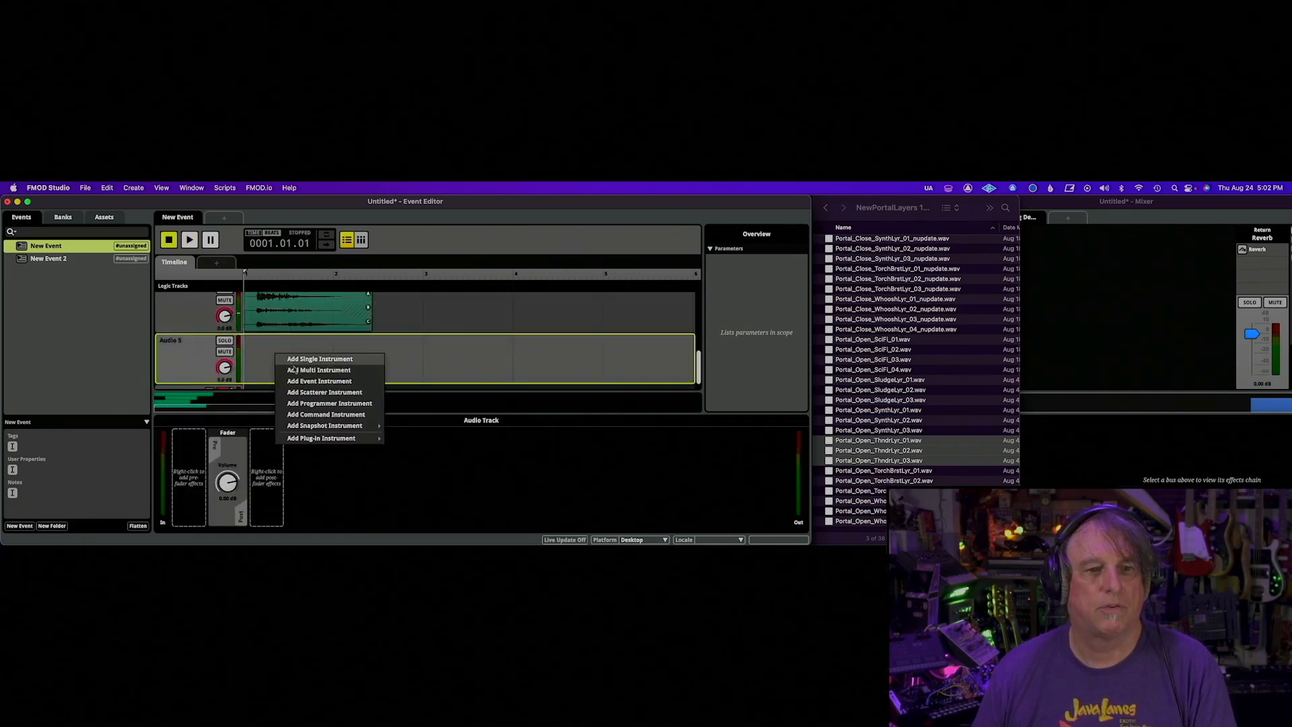
left_click(294, 370)
left_click_drag(334, 364, 372, 365)
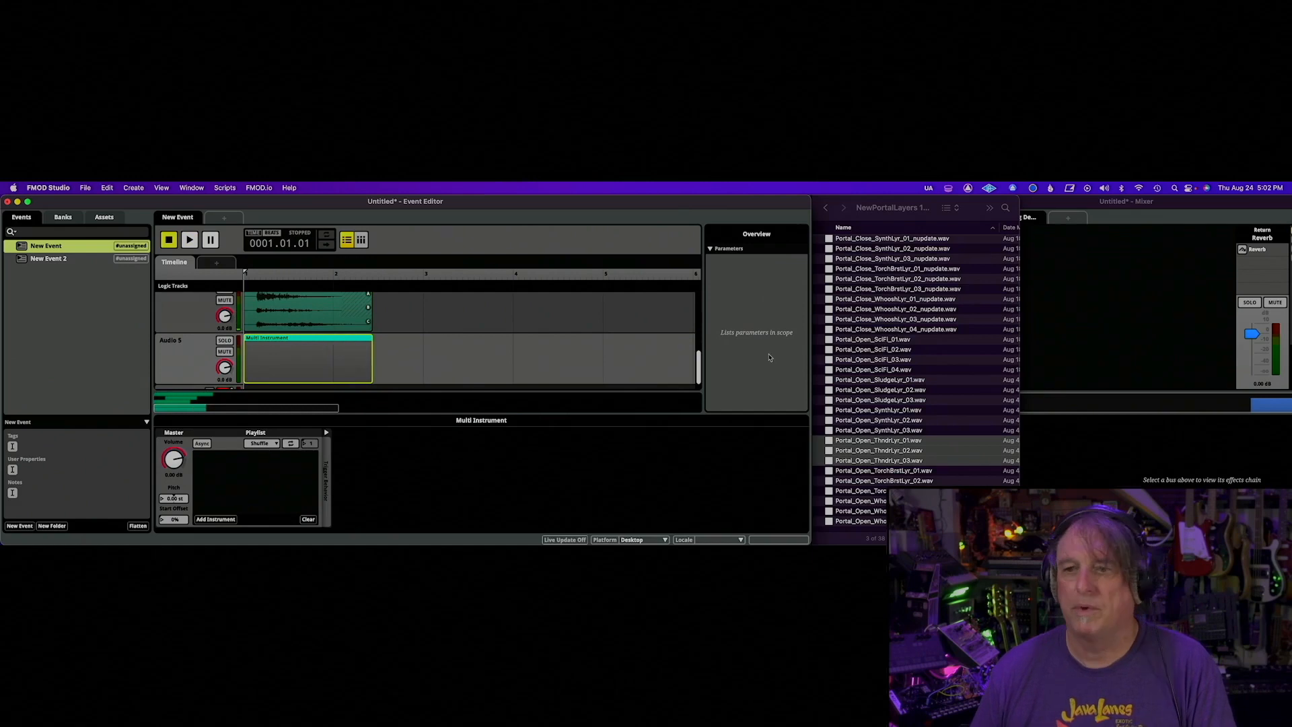
scroll(885, 377, "down", 2)
left_click(880, 472)
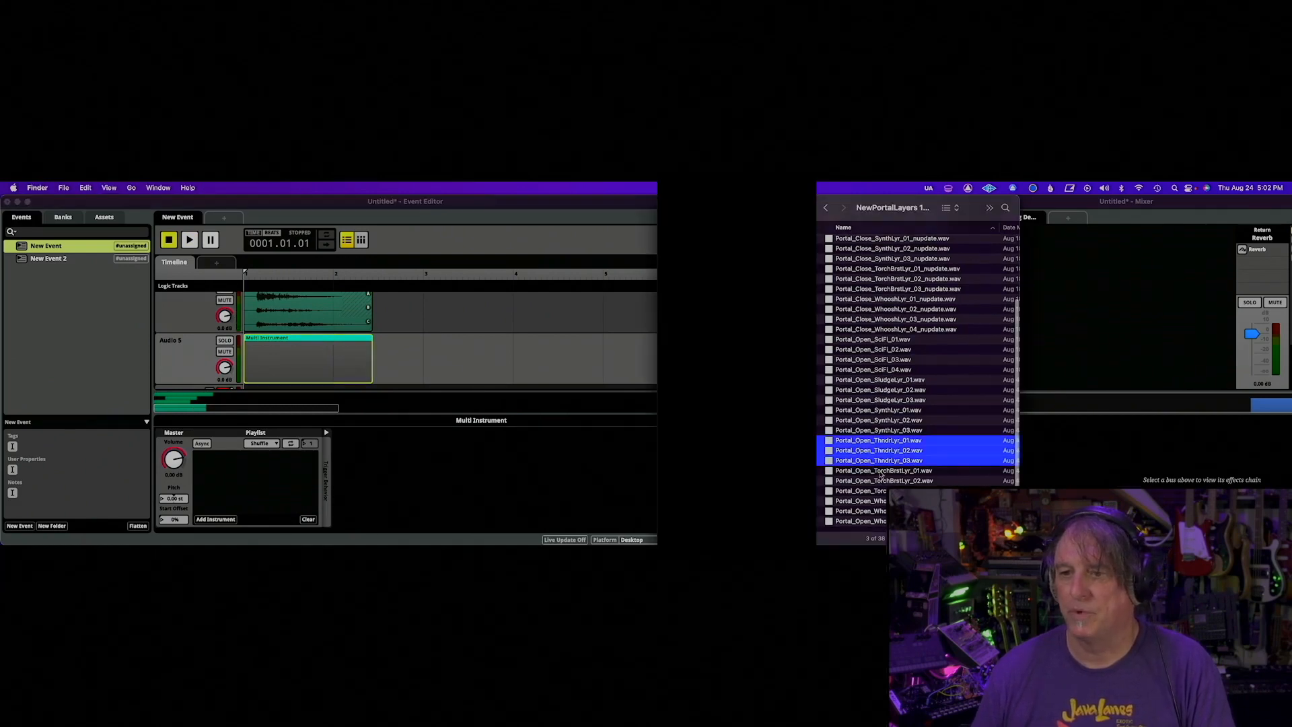
left_click(882, 472)
left_click(882, 492, "shift")
left_click_drag(882, 492, 280, 490)
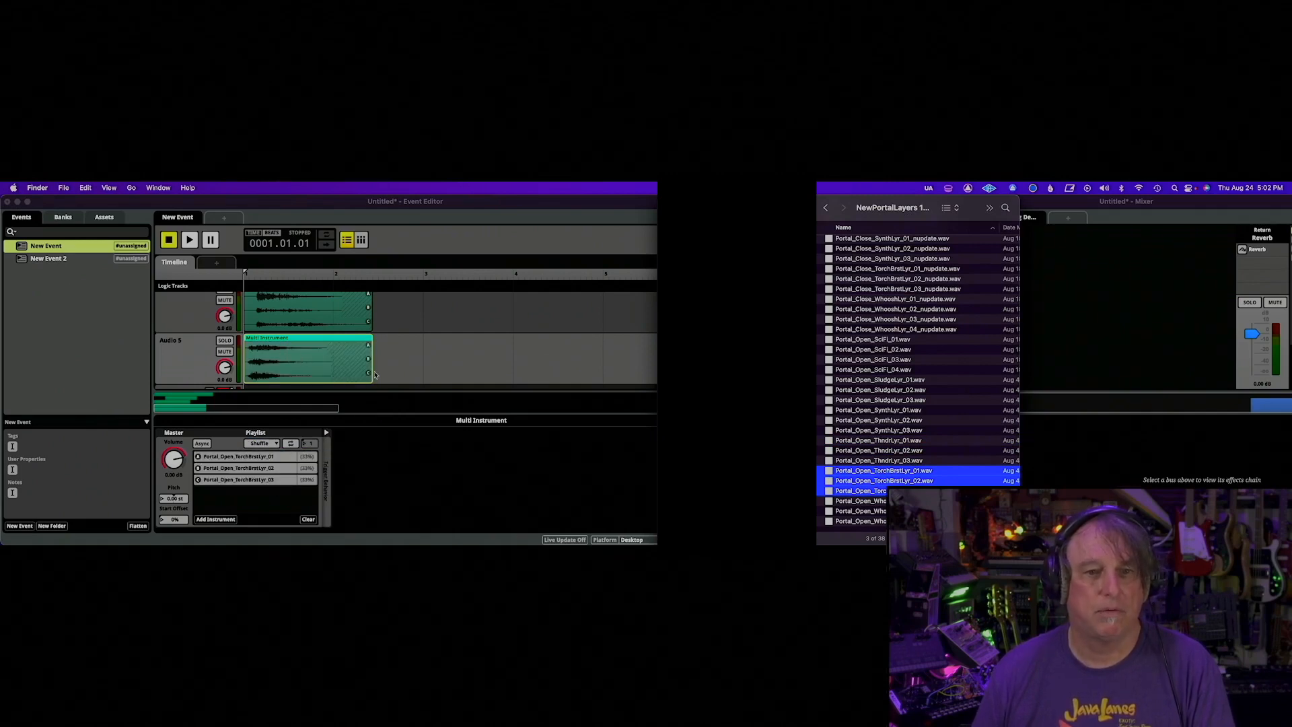
Shorten the Audio 5 multi instrument to end at about the start of bar 2, and audition all layers.
left_click_drag(372, 382, 333, 381)
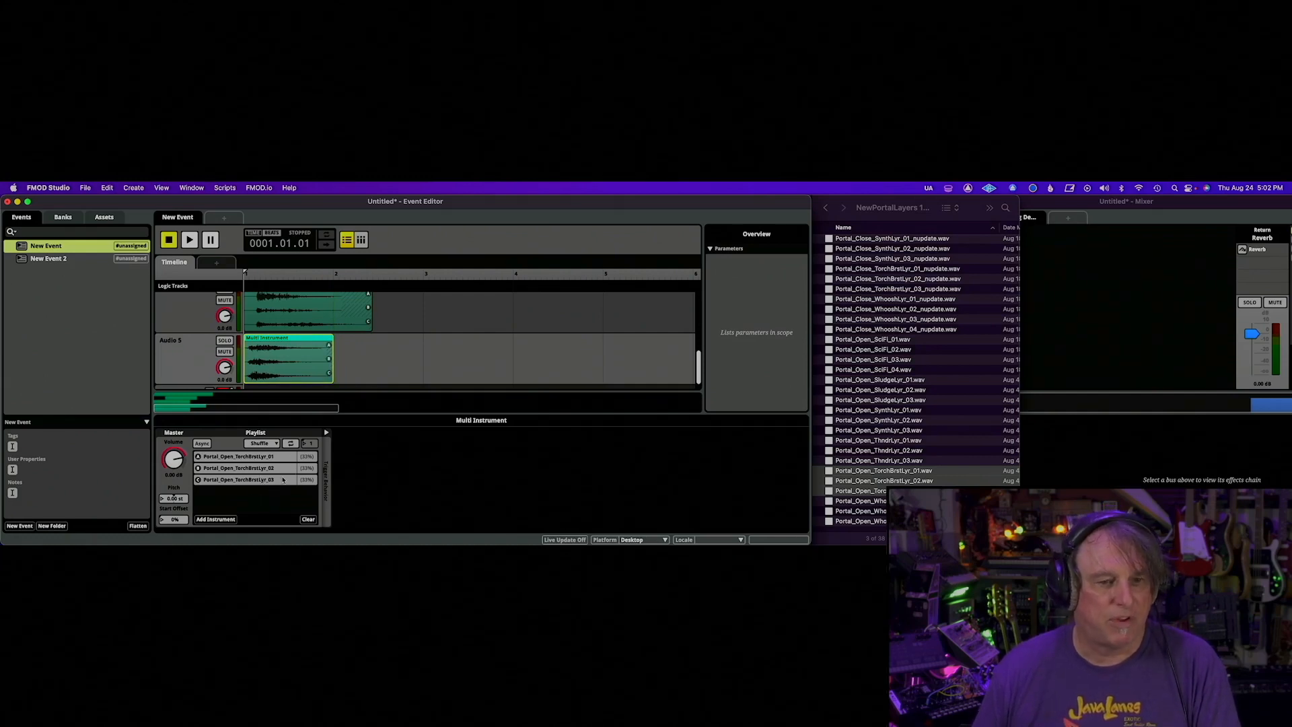
key("space")
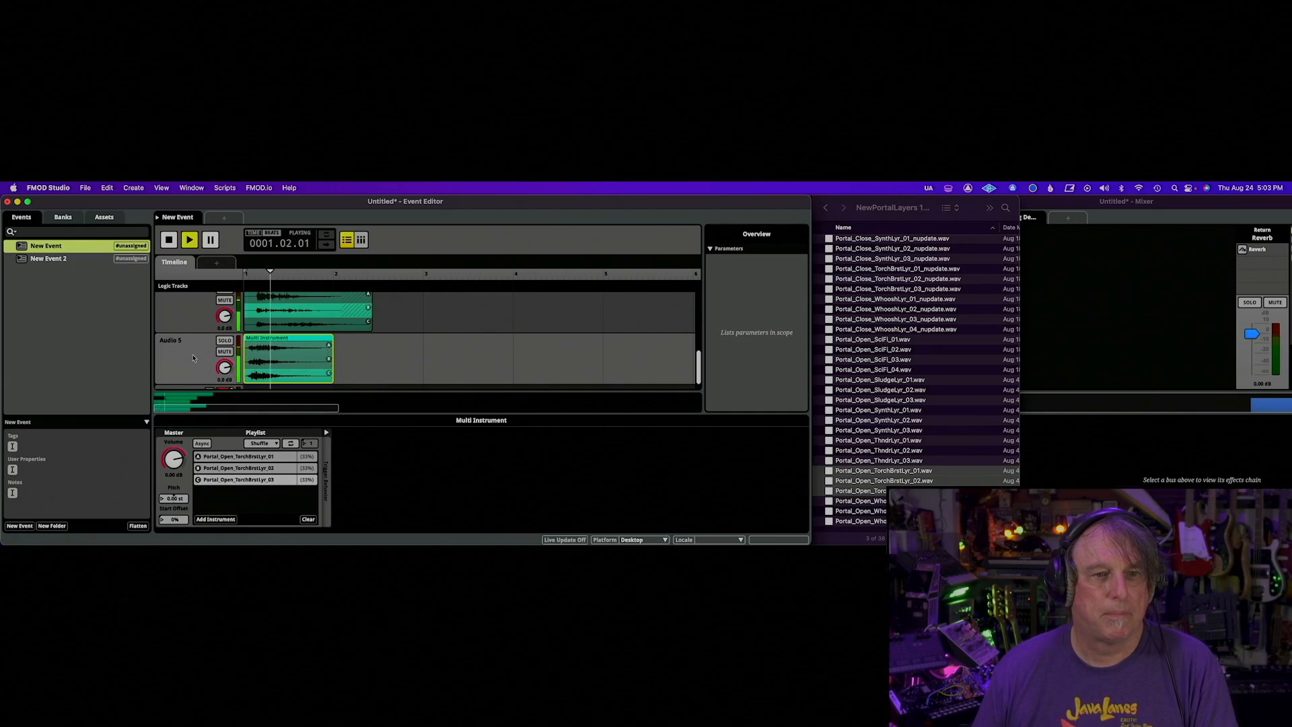
scroll(200, 336, "up", 2)
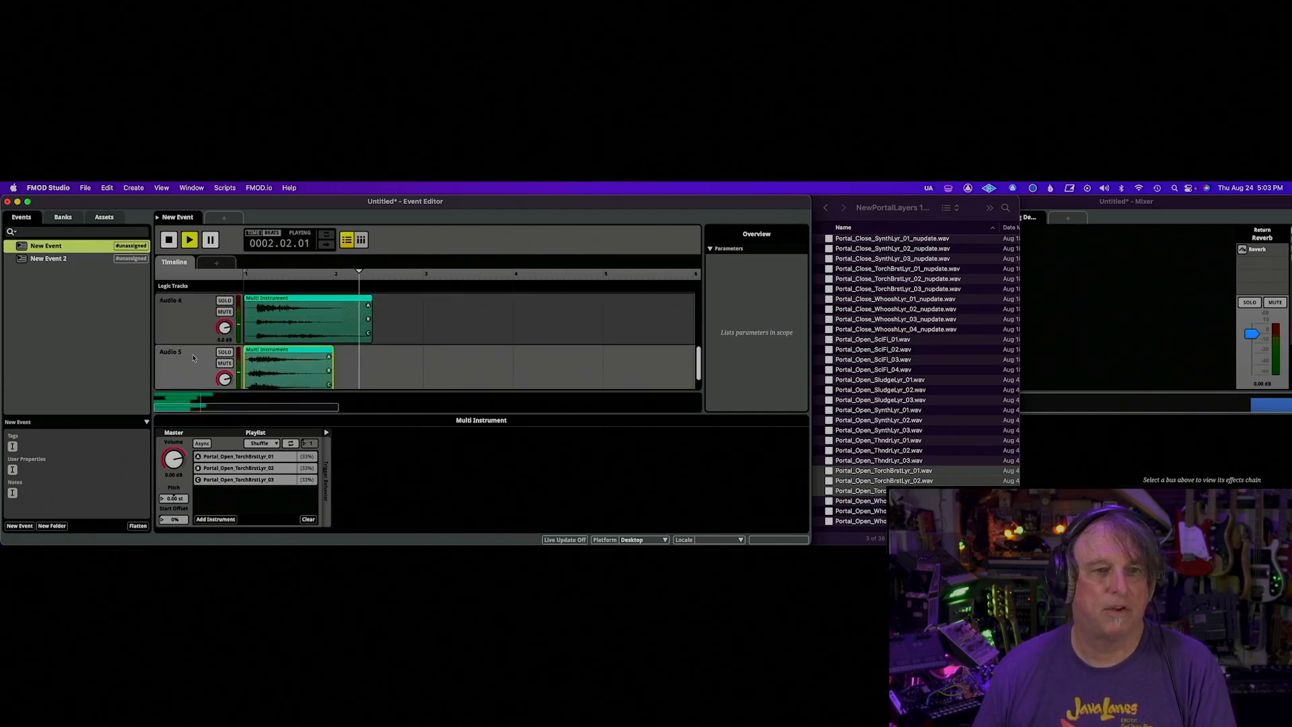
scroll(206, 309, "up", 2)
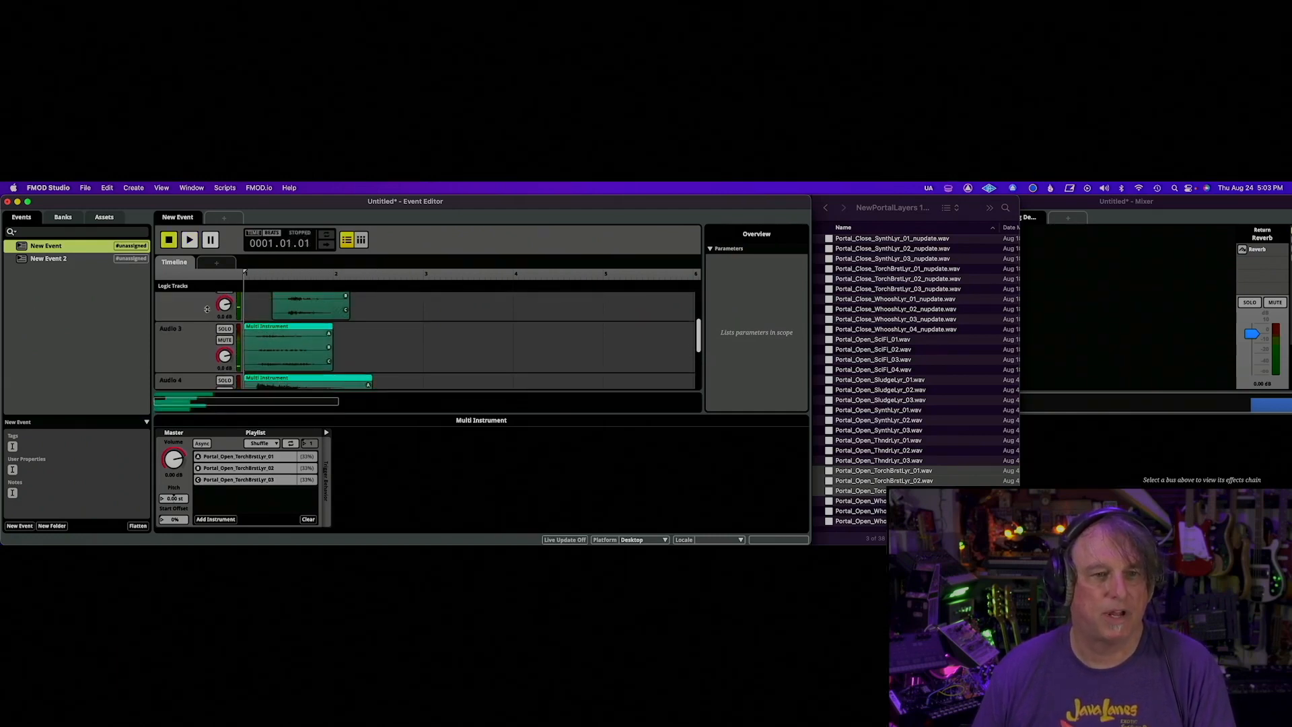
Check the playlist of the Audio 3 multi instrument and rename the track as Synth2.
left_click(283, 357)
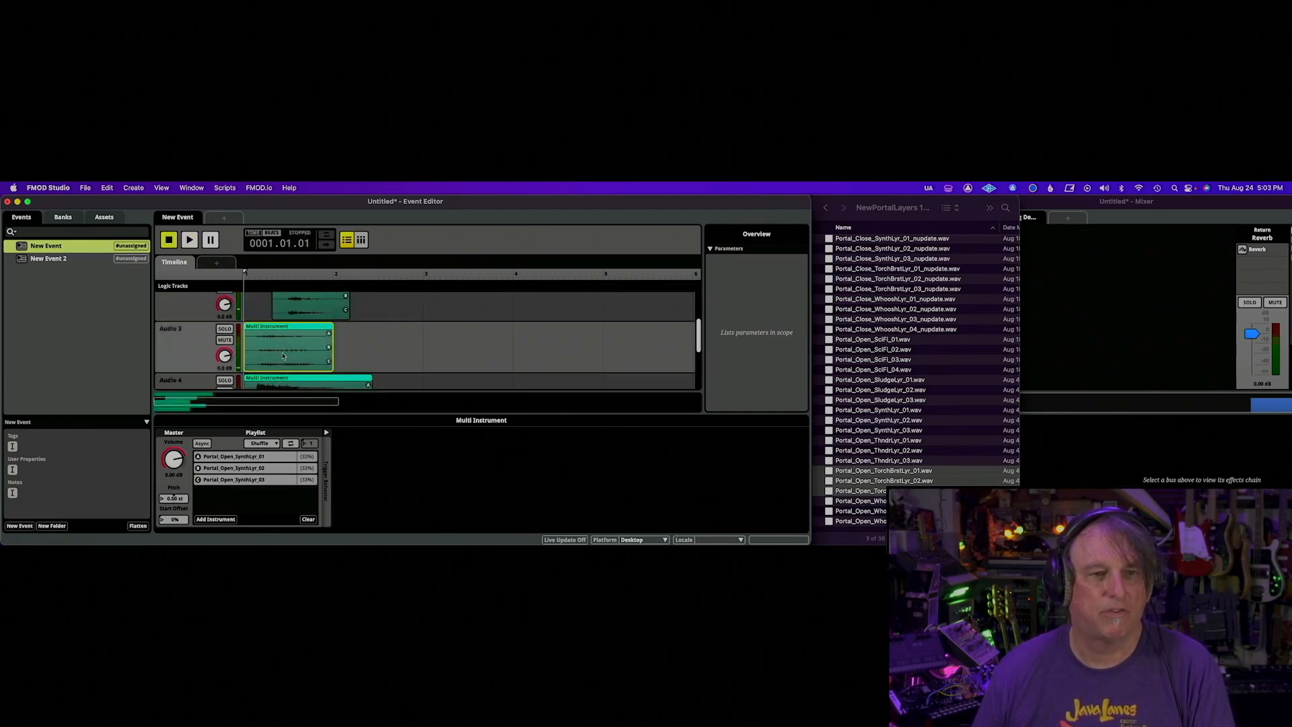
double_click(172, 328)
type("Synth")
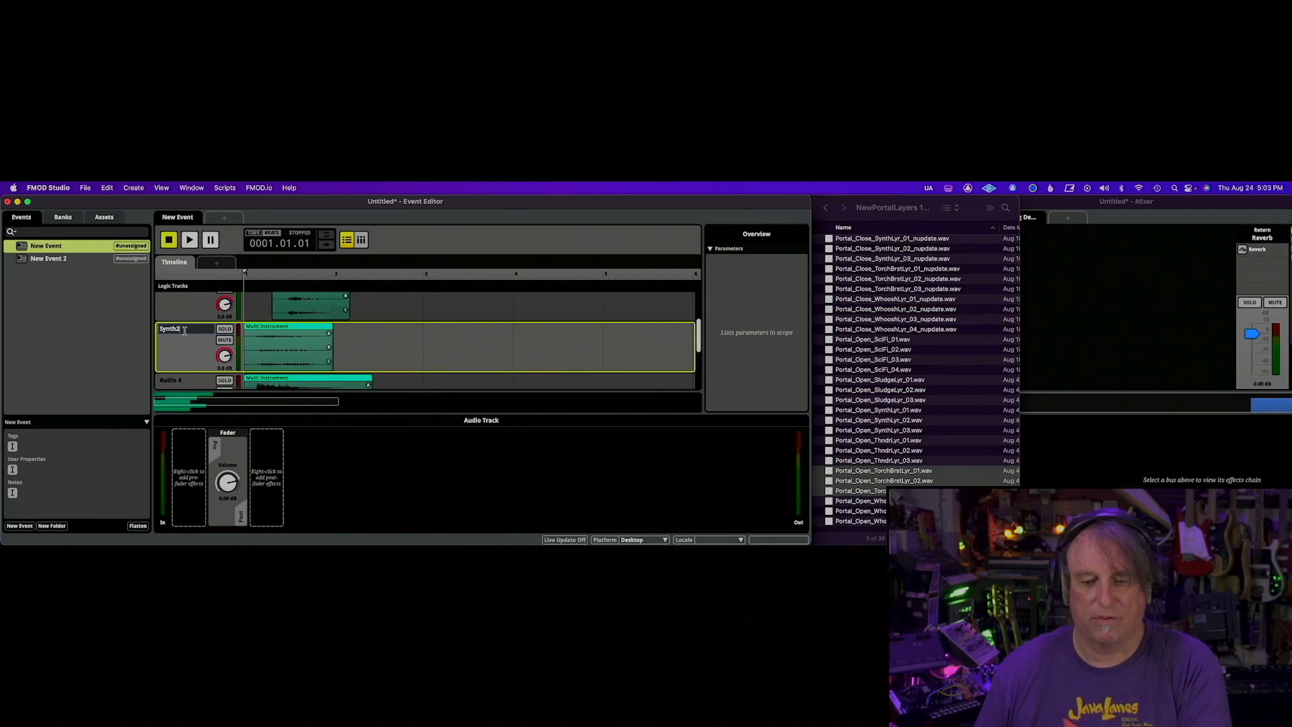
Audition the Audio 5 track soloed and rename it as Torch.
scroll(185, 302, "down", 3)
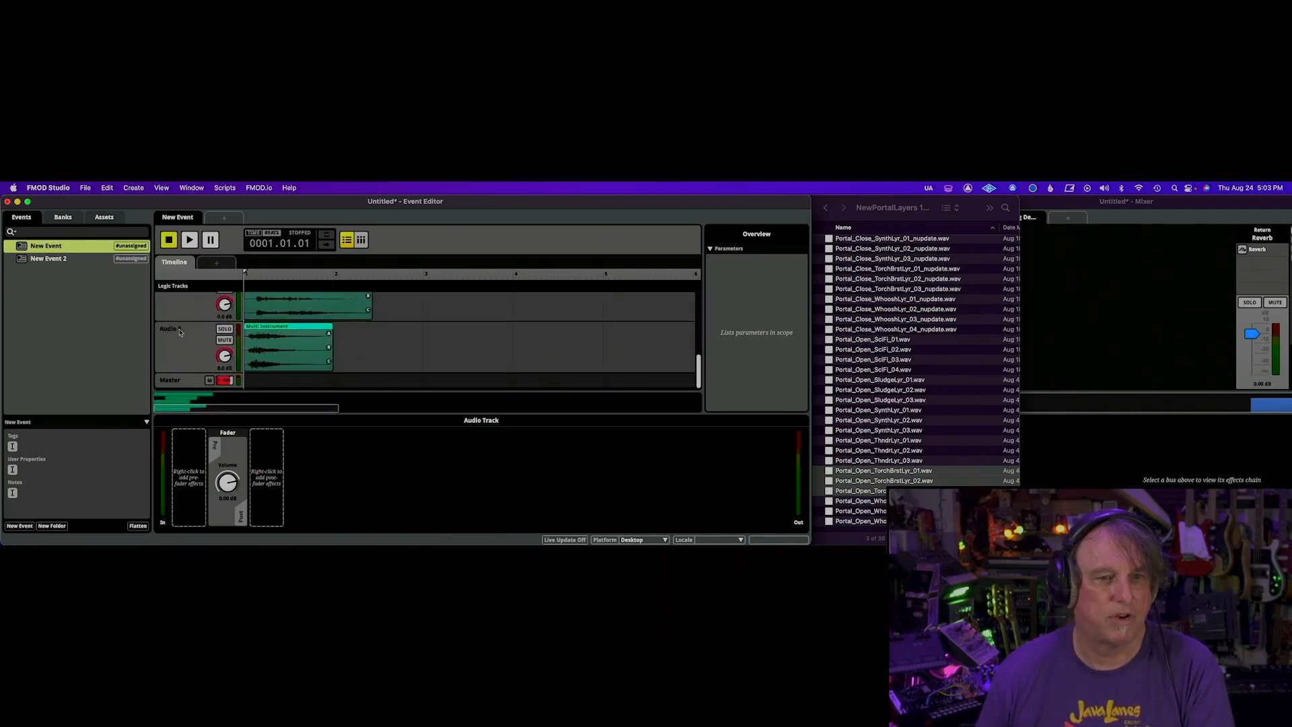
key("space")
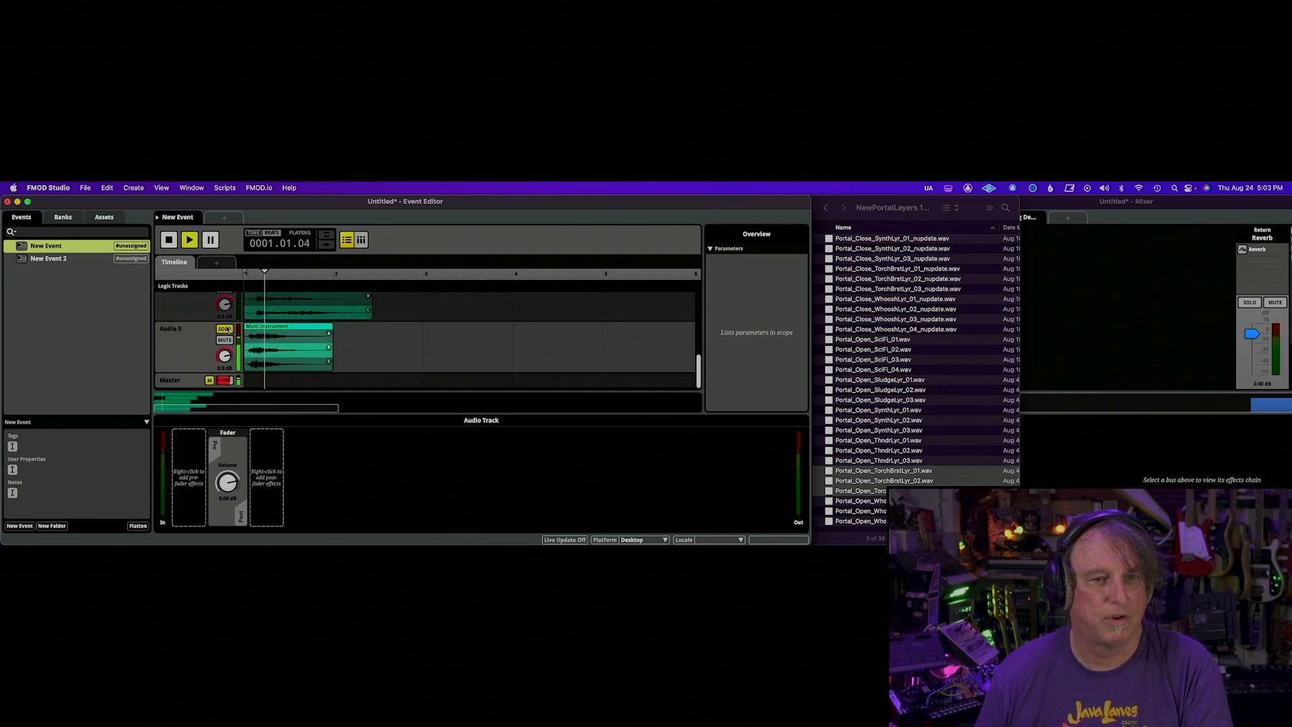
key("space")
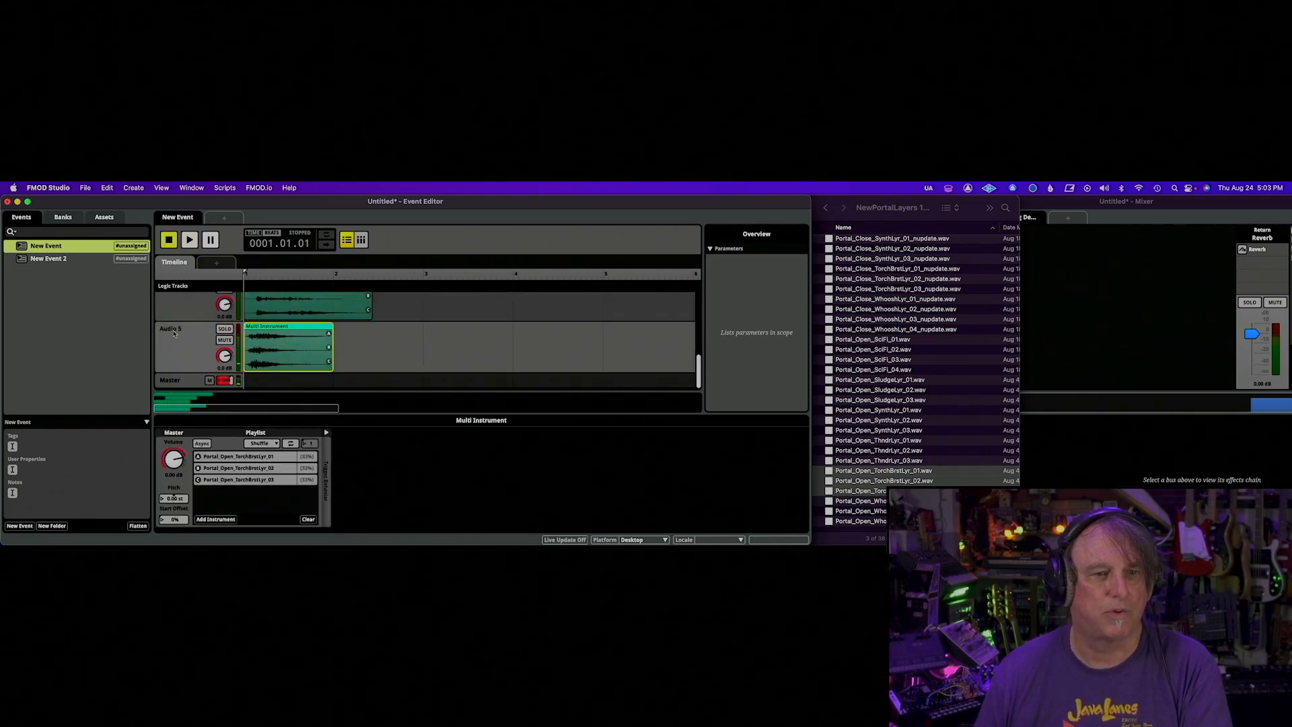
left_click(173, 332)
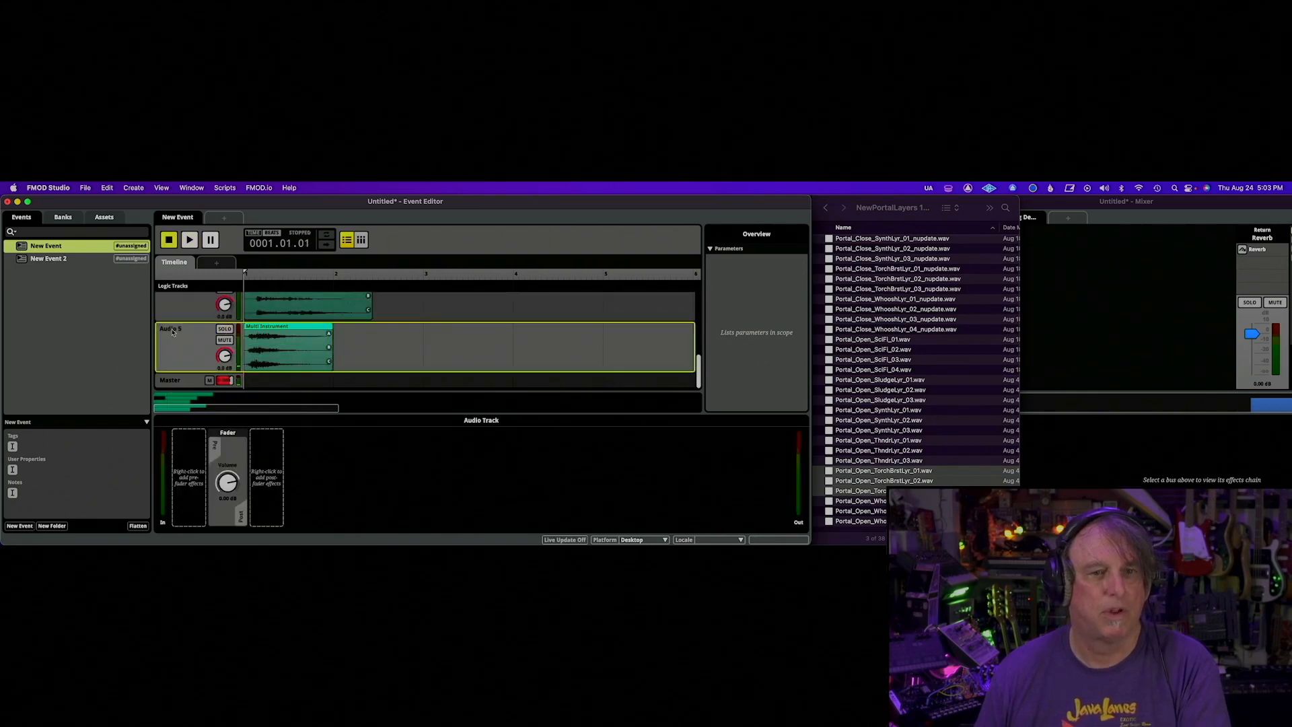
type("Torch")
Rename the Audio 4 track as Thunder.
scroll(187, 356, "up", 2)
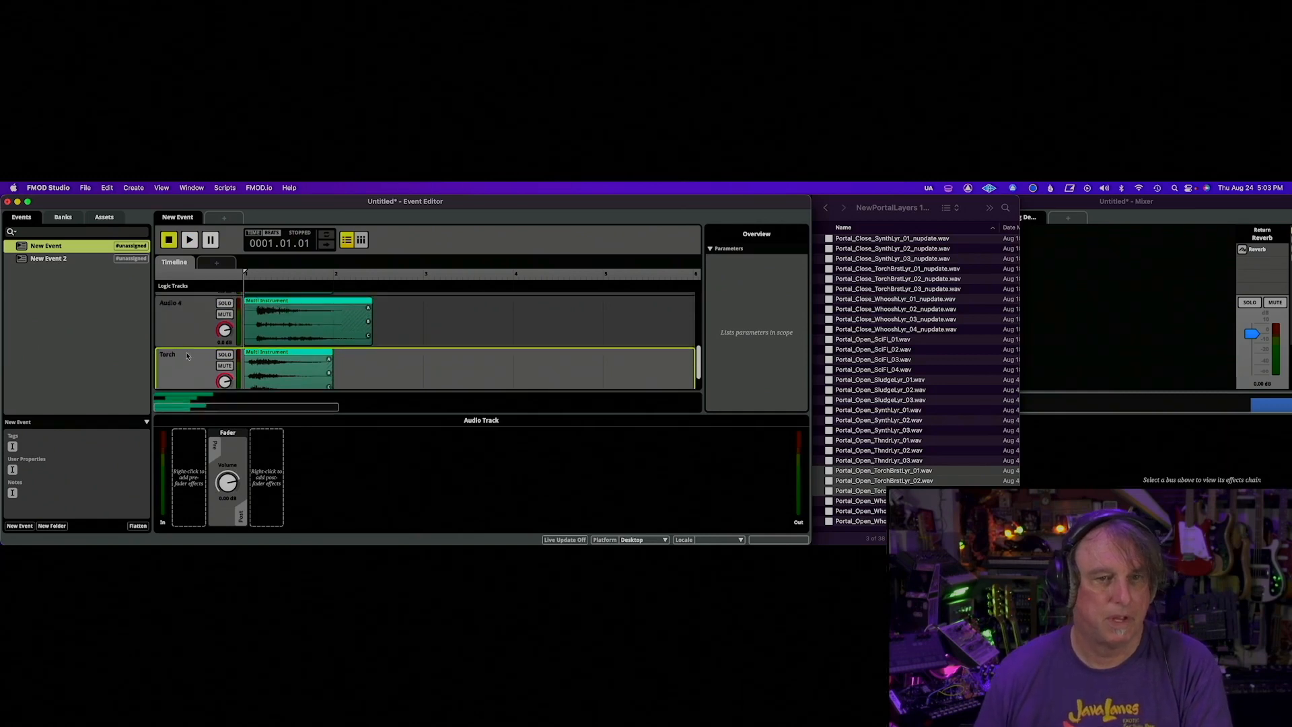
double_click(168, 335)
type("Thunder")
Audition the Thunder track soloed, and take it out of solo.
left_click(193, 384)
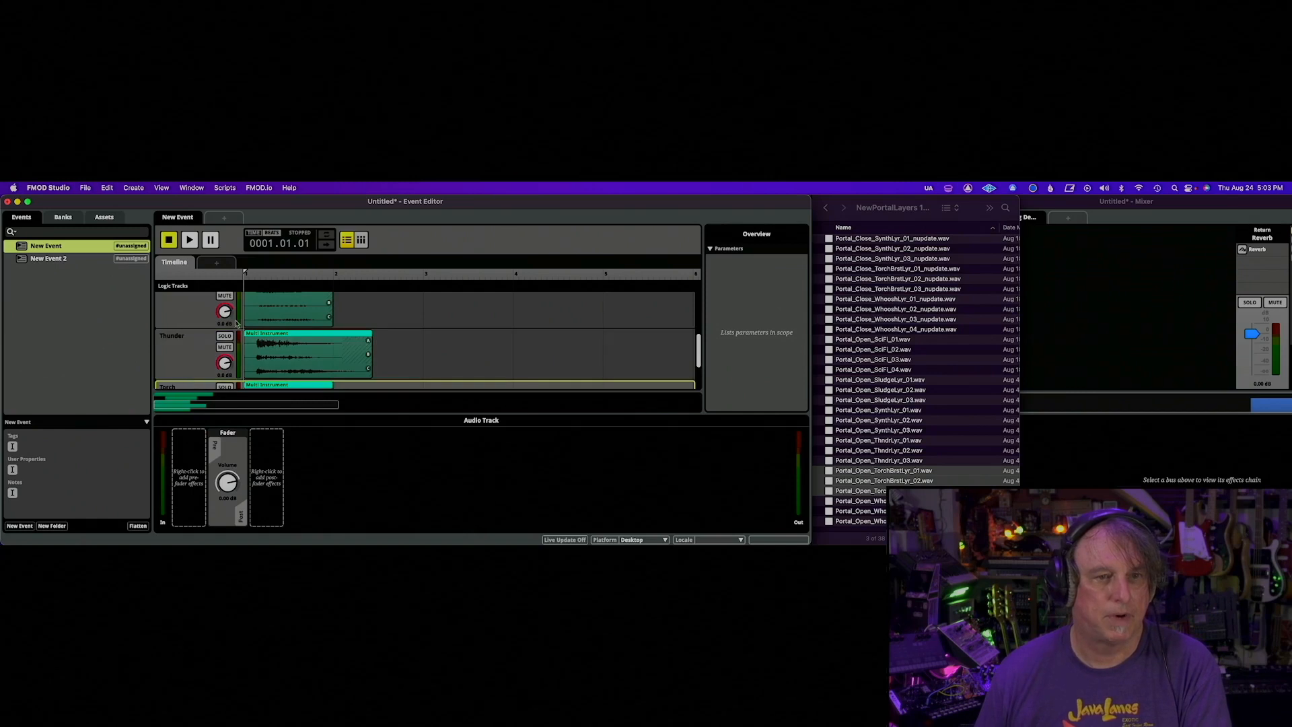
left_click(224, 336)
key("space")
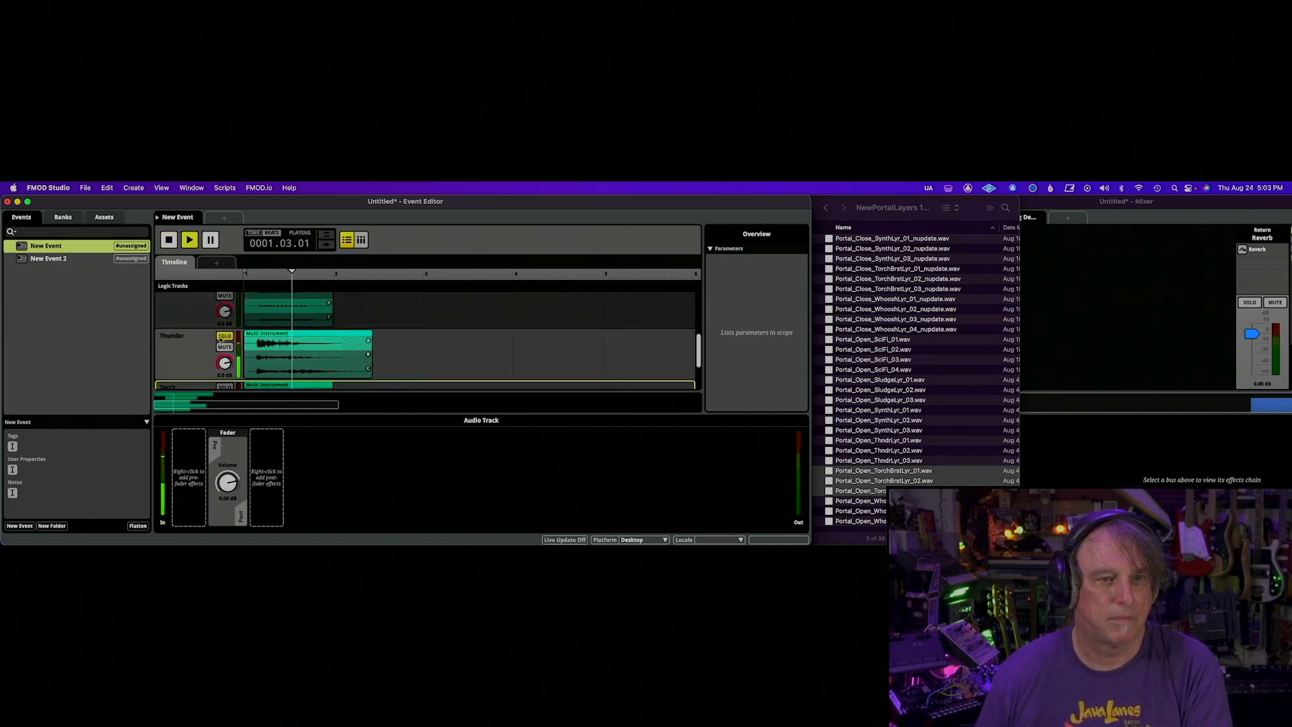
left_click(224, 336)
Add an audio track below Torch with a multi instrument, and extend the instrument to about the middle of bar 2.
scroll(202, 343, "down", 2)
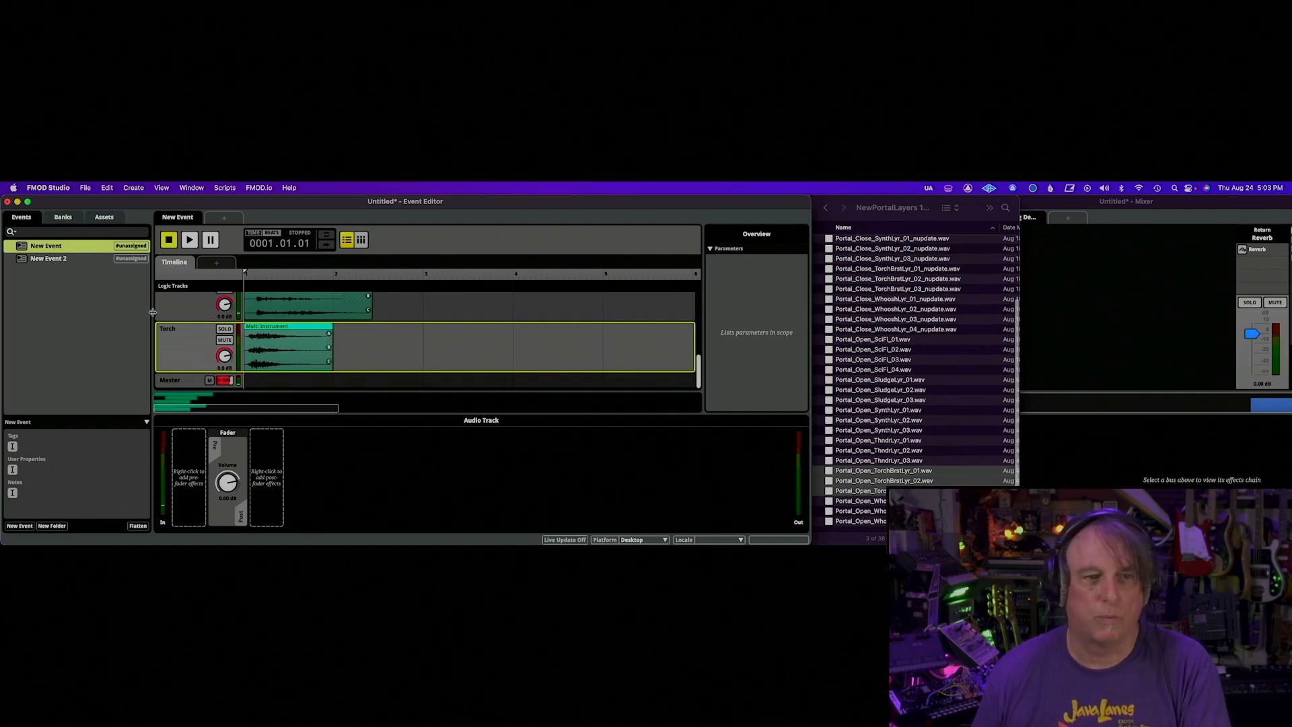
right_click(183, 344)
left_click(193, 347)
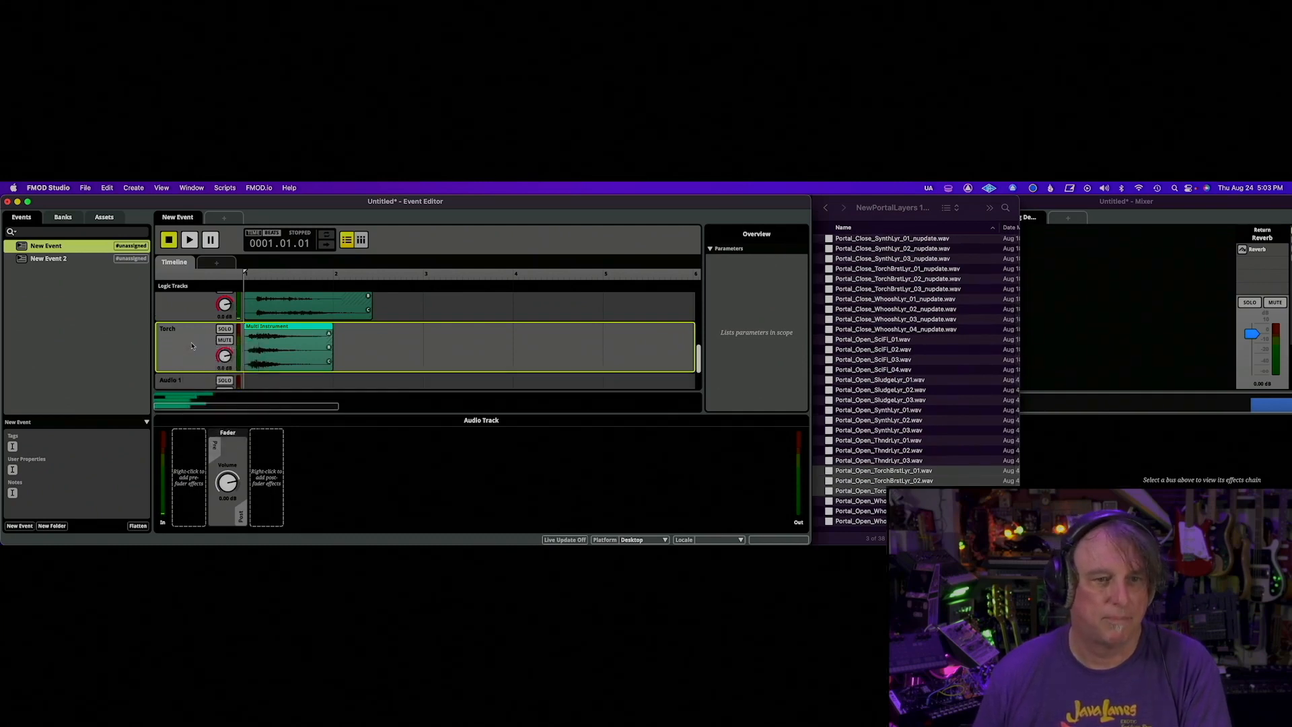
right_click(285, 344)
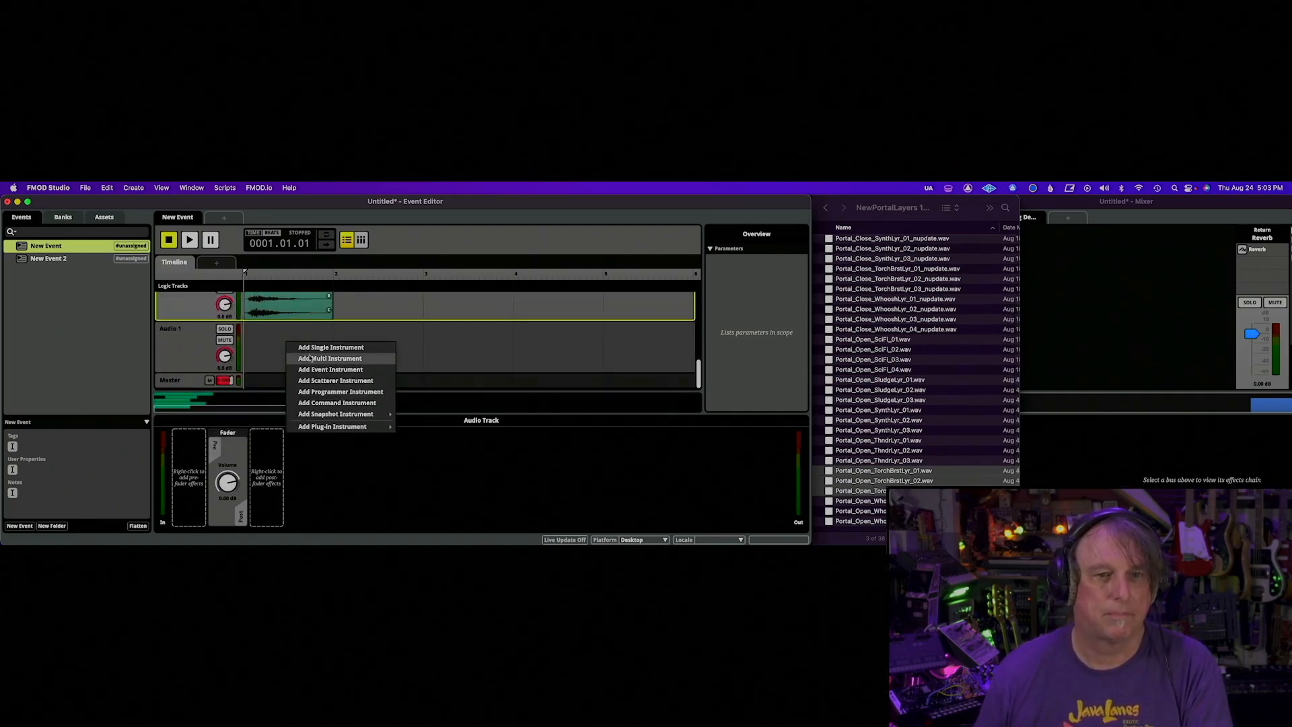
left_click(313, 356)
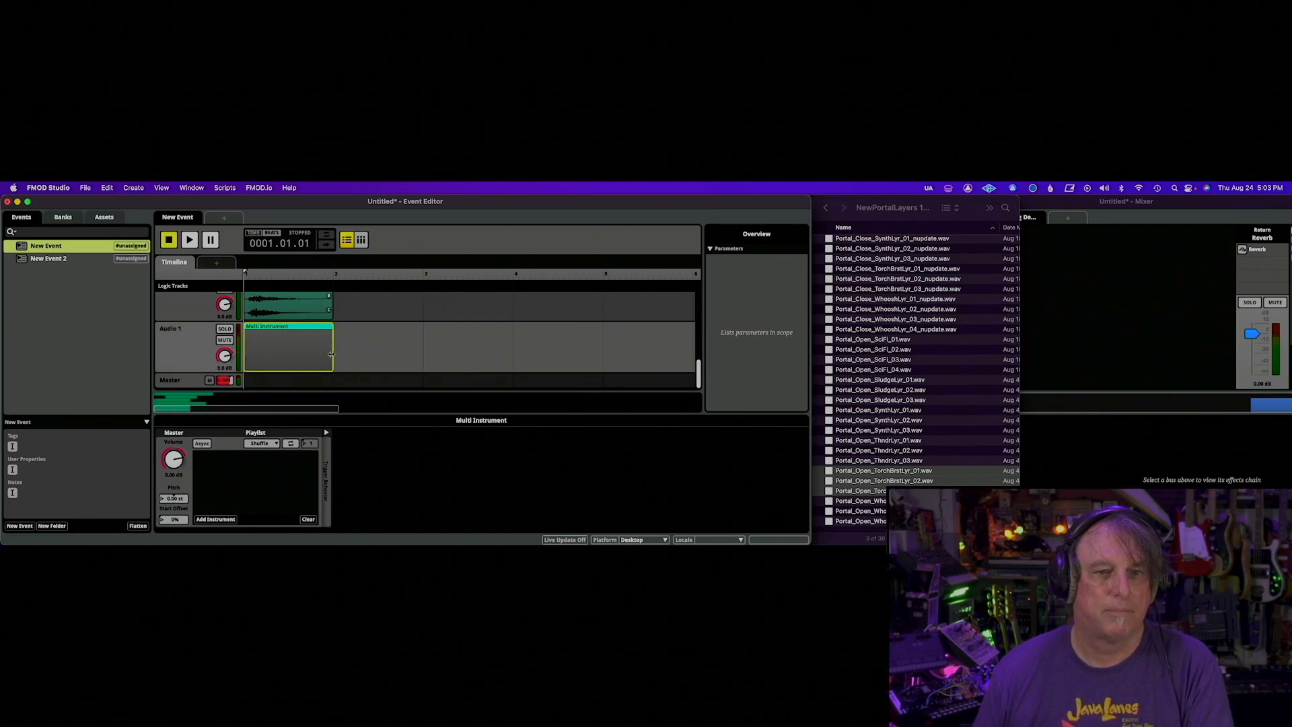
left_click_drag(346, 354, 387, 358)
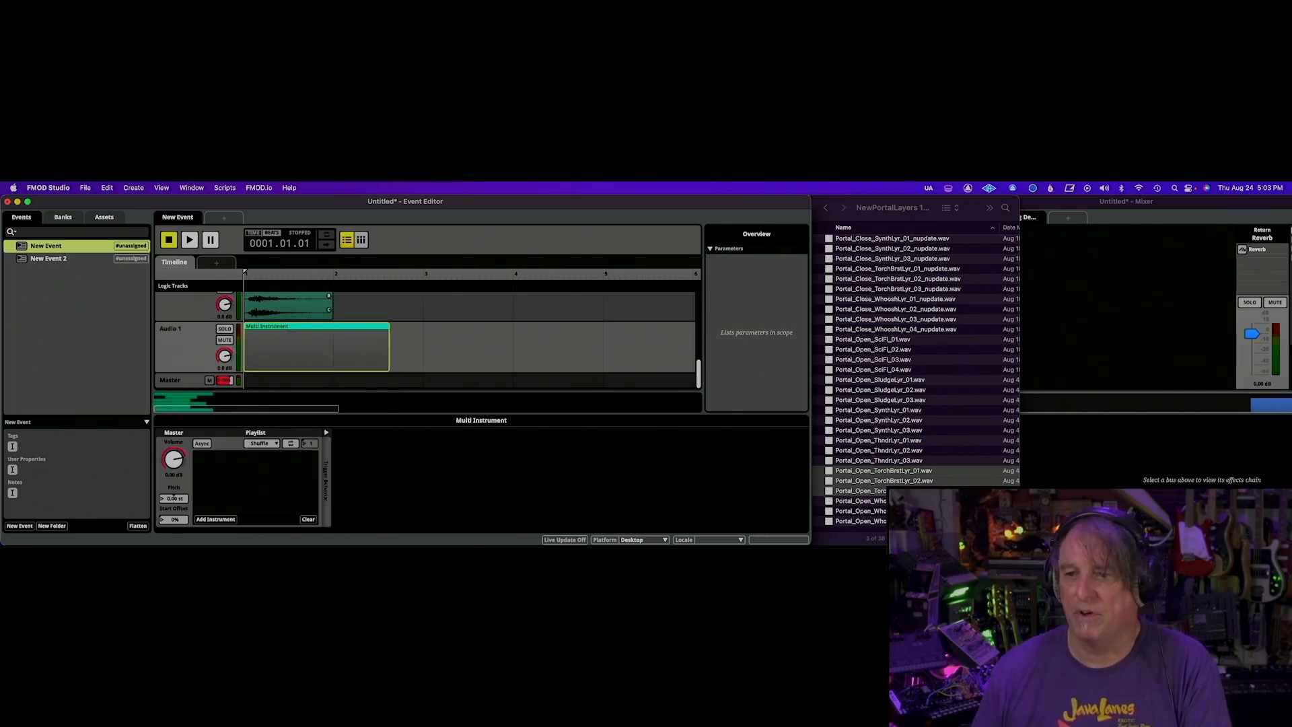
Add the three Portal_Open_WhooshLyr files to the new multi instrument's playlist, and trim the instrument's end slightly.
left_click(860, 501)
left_click(860, 500)
left_click(860, 521, "shift")
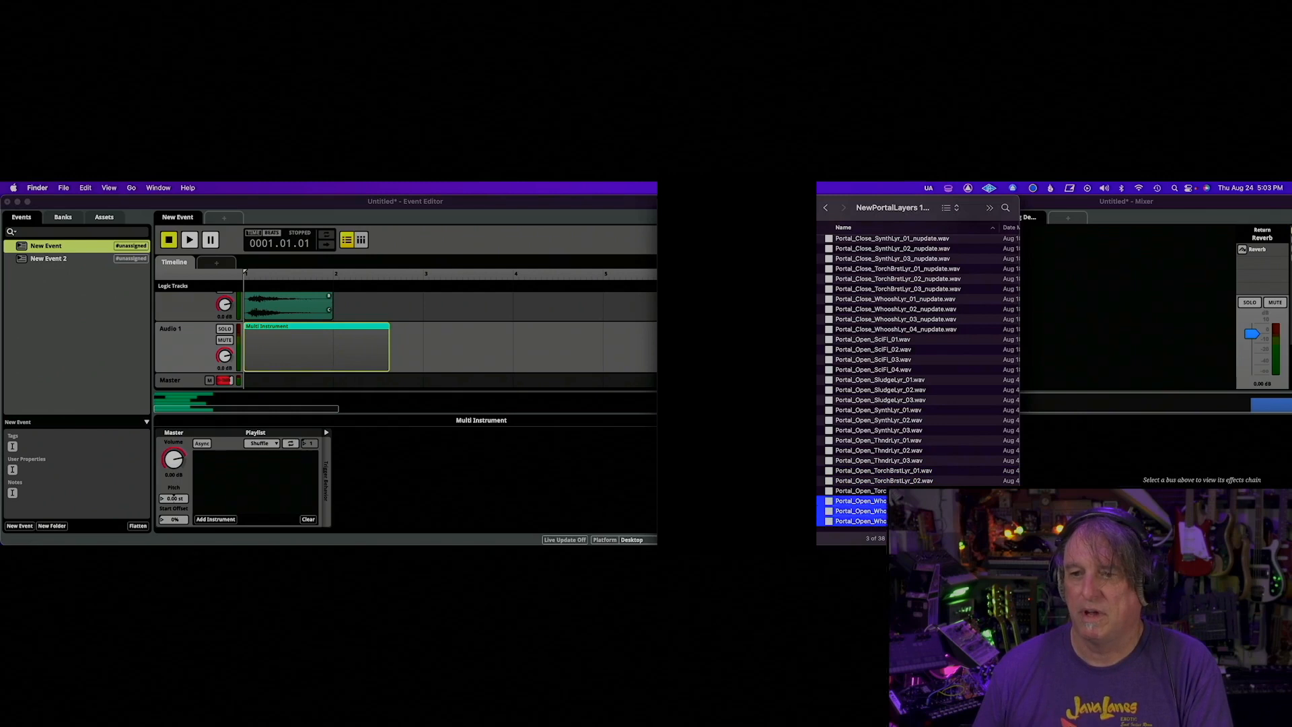
left_click_drag(860, 511, 272, 483)
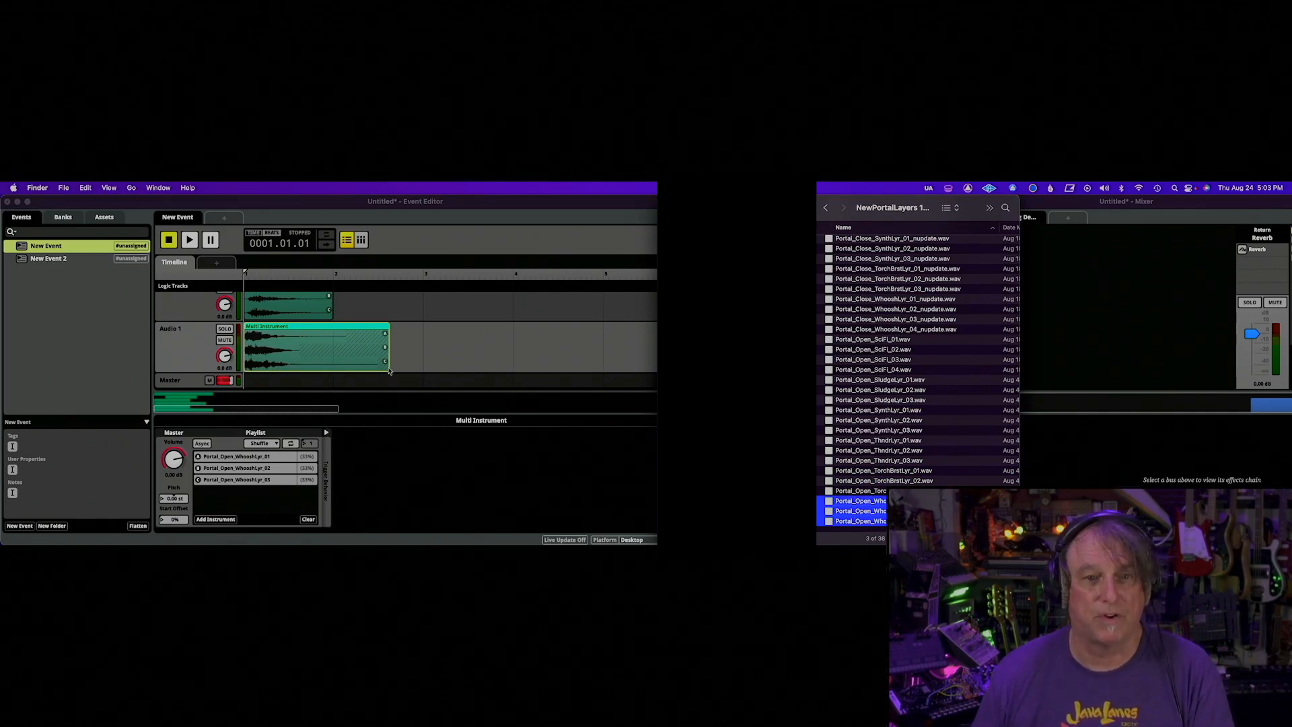
left_click_drag(389, 371, 381, 367)
Rename the Audio 1 track as Whoosh.
left_click(185, 337)
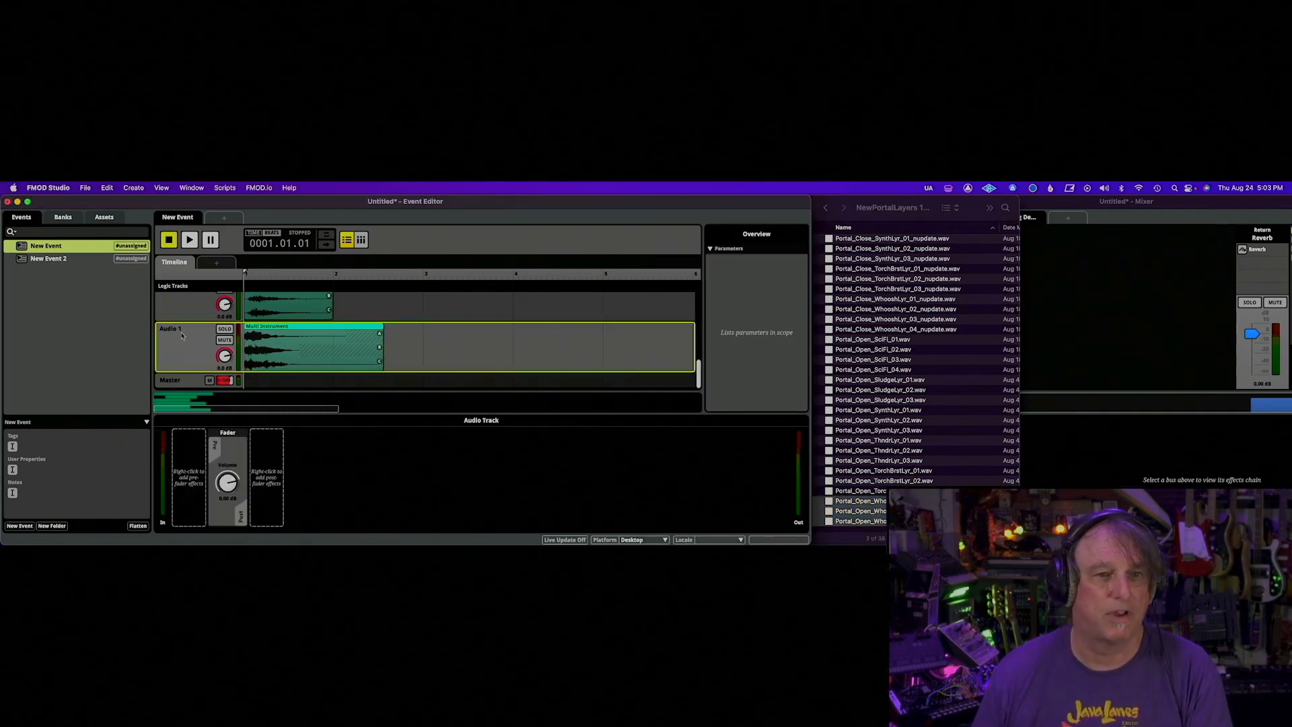
left_click(259, 347)
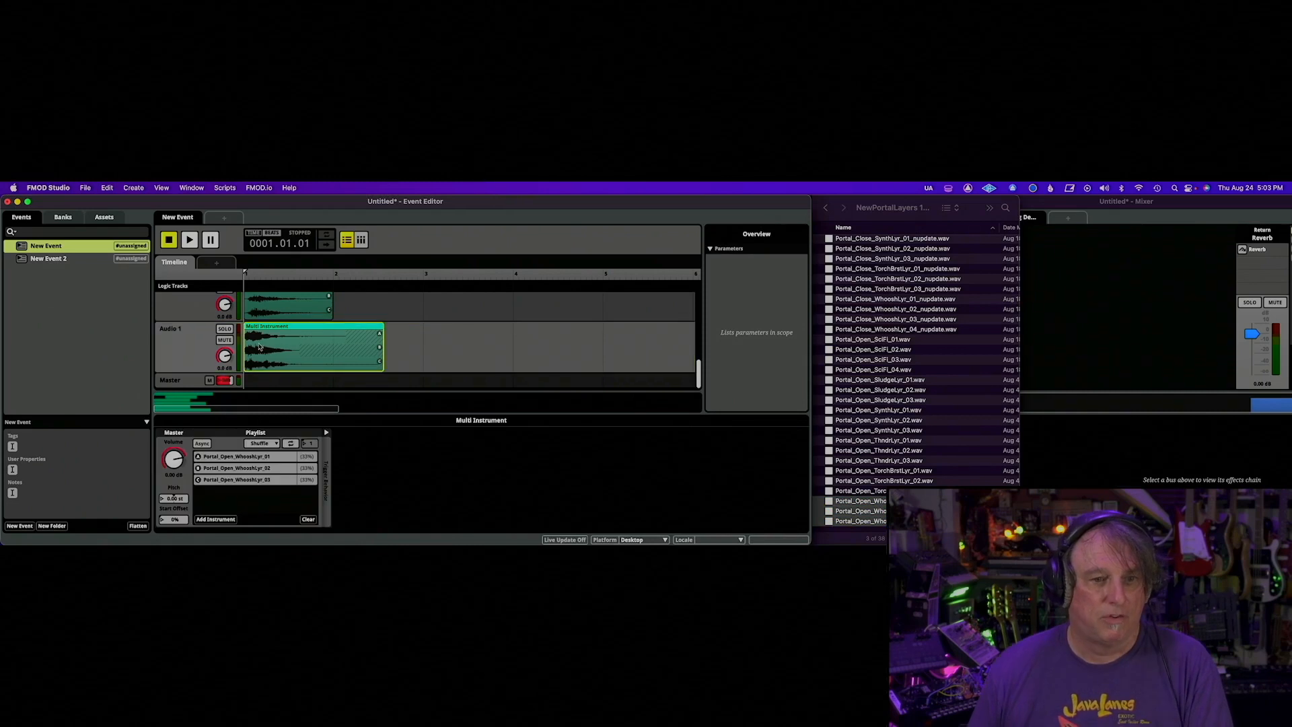
left_click(175, 332)
double_click(173, 329)
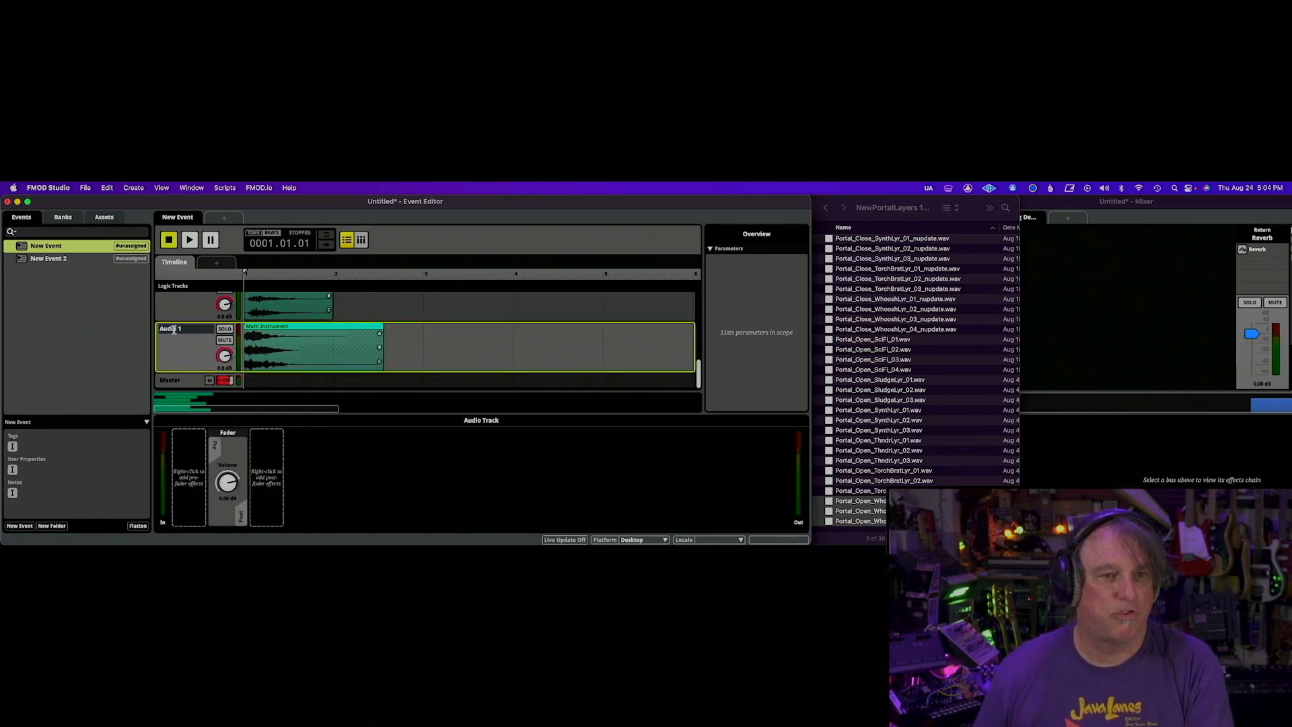
type("Whoosh")
key("Return")
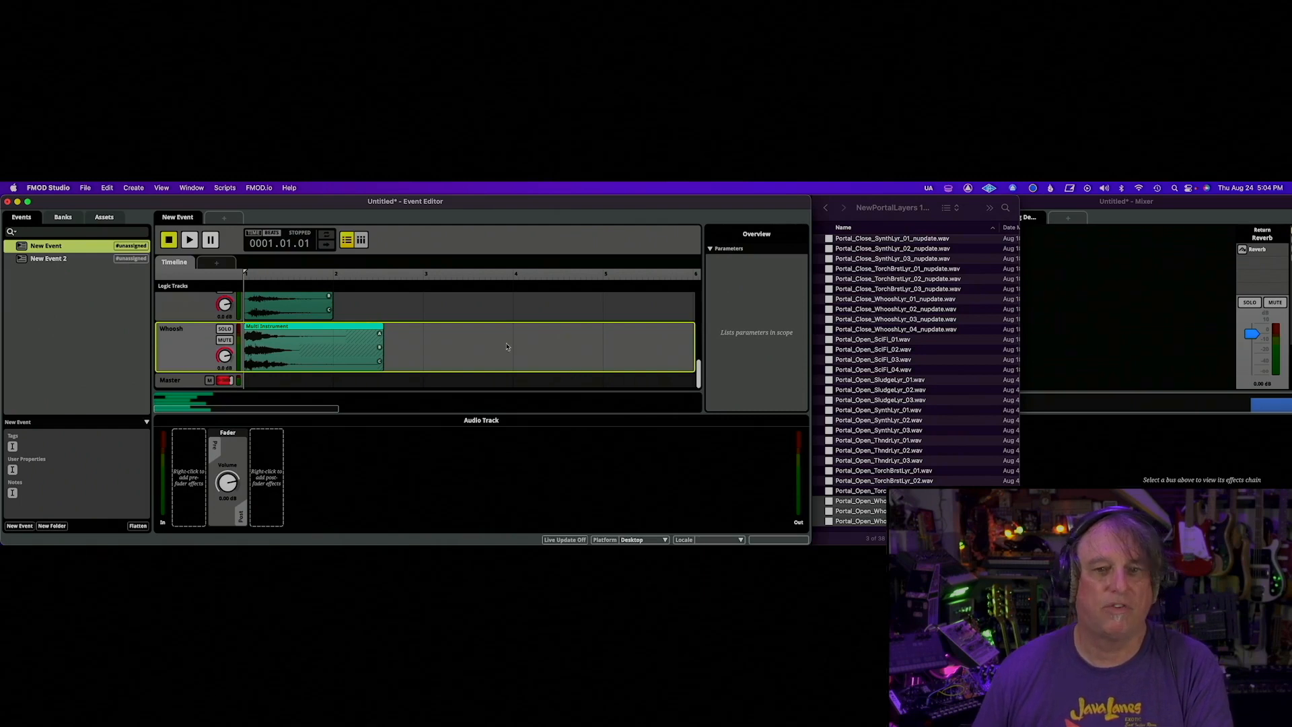
Audition the event with the Whoosh layer added, following the layers across the timeline.
key("space")
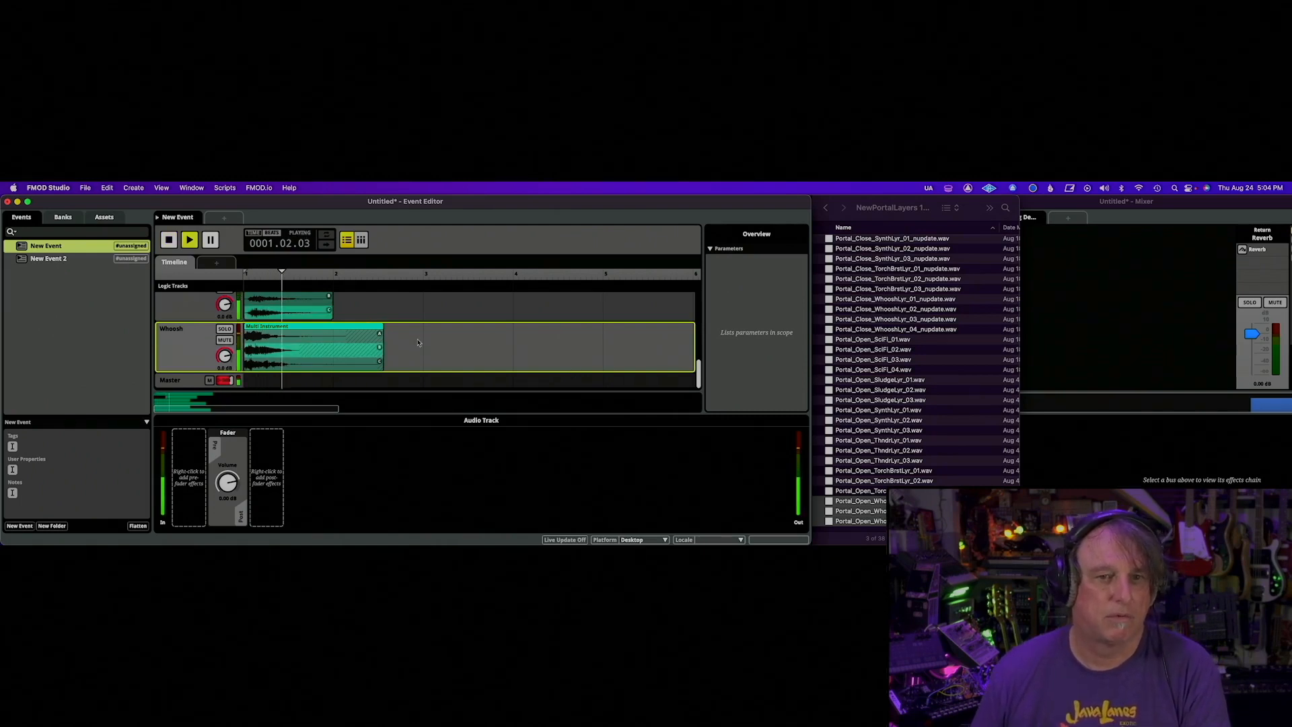
scroll(417, 342, "up", 3)
scroll(418, 343, "up", 4)
scroll(417, 343, "left", 4)
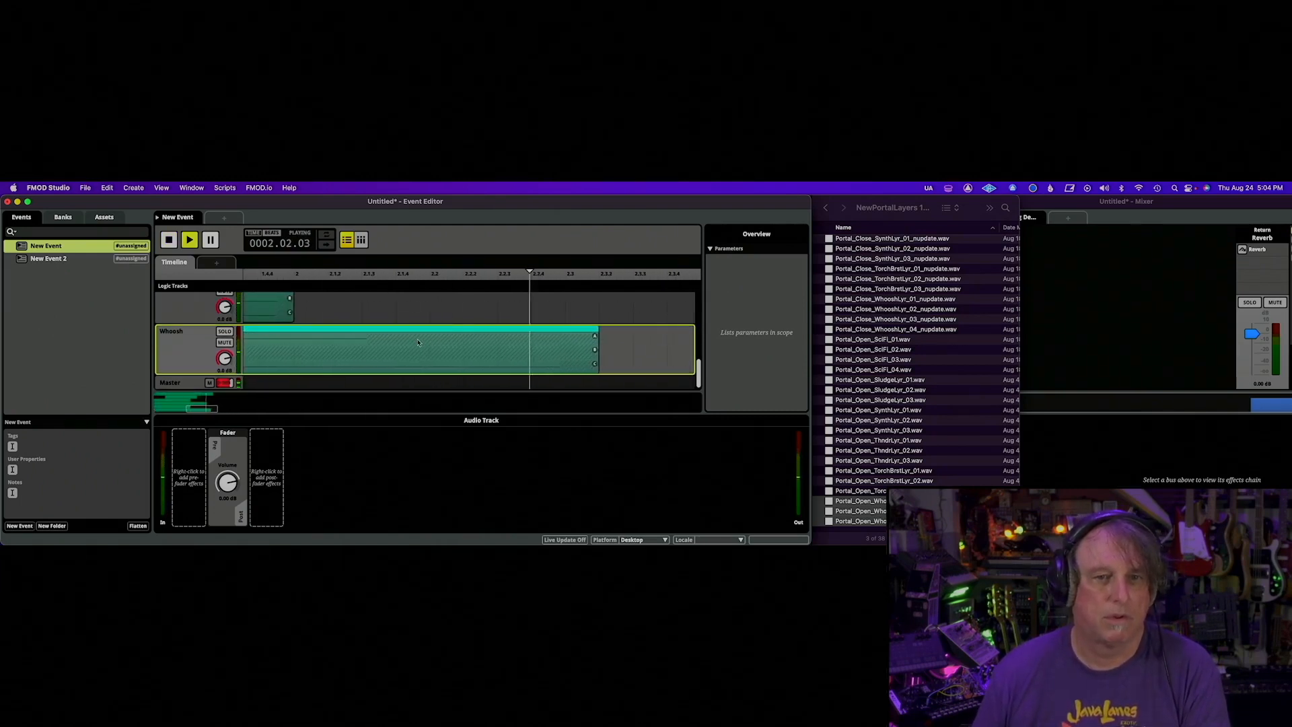
scroll(417, 342, "down", 5)
scroll(417, 342, "down", 1)
key("space")
scroll(417, 343, "up", 2)
scroll(418, 342, "up", 2)
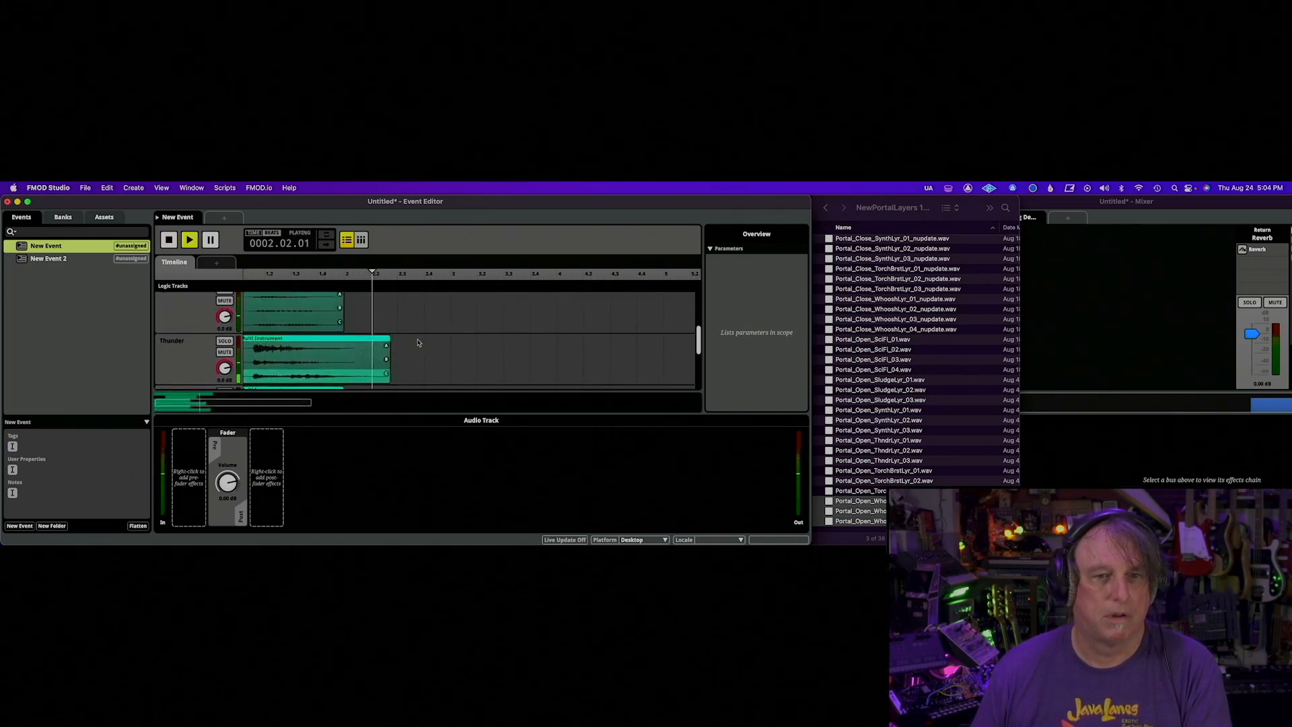
scroll(418, 342, "down", 3)
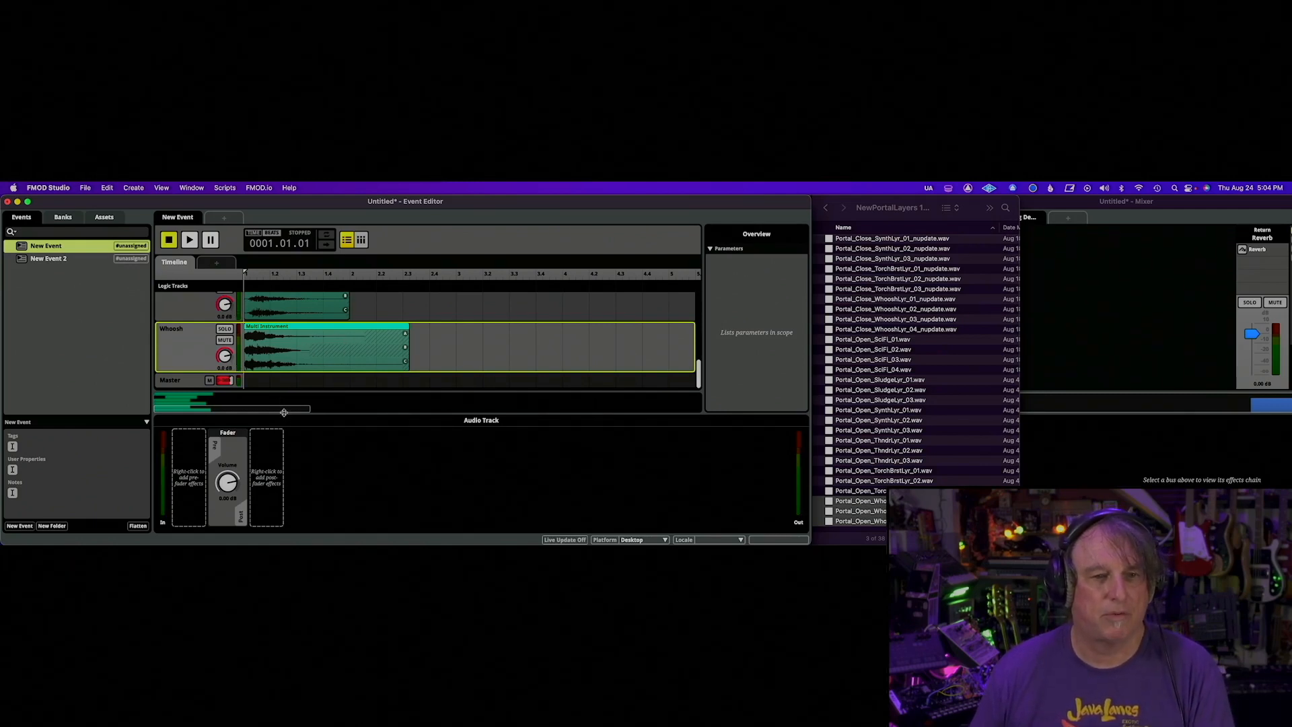
Enlarge the track area, review the timing of every layer from SciFilayer to Whoosh, and play them together.
left_click_drag(284, 413, 288, 525)
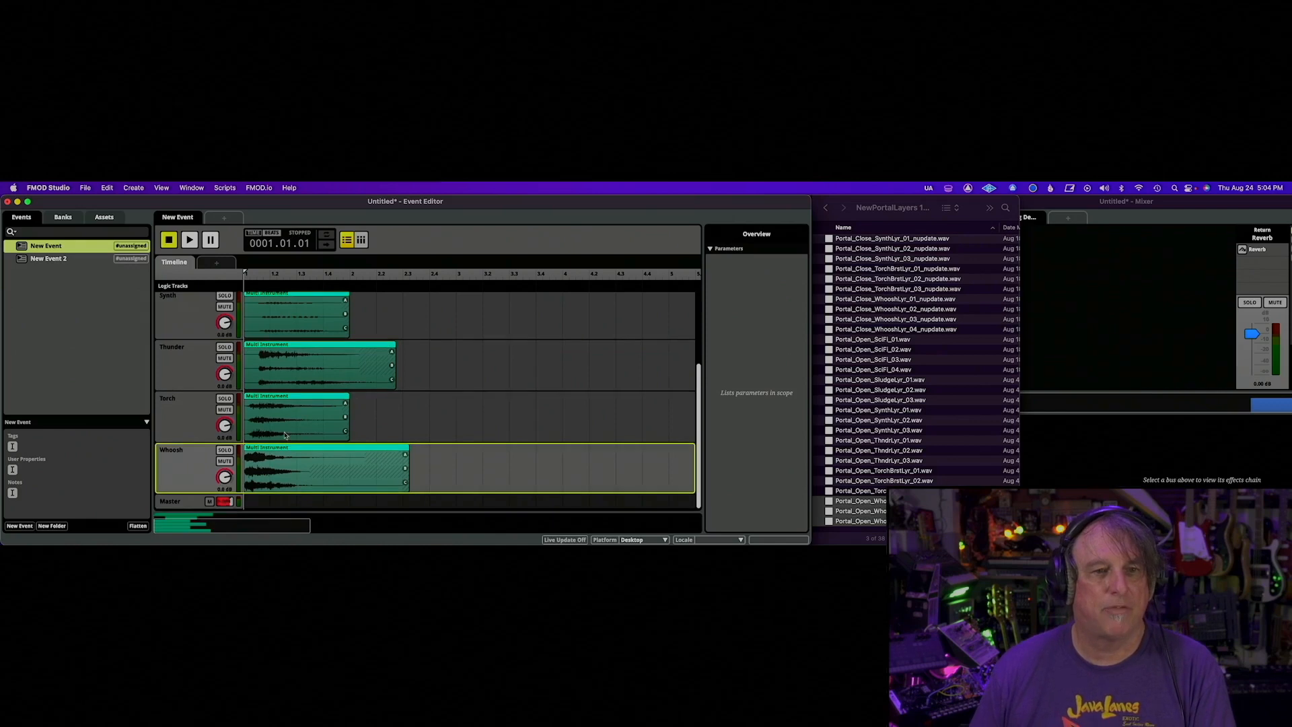
scroll(284, 435, "up", 3)
scroll(284, 311, "left", 2)
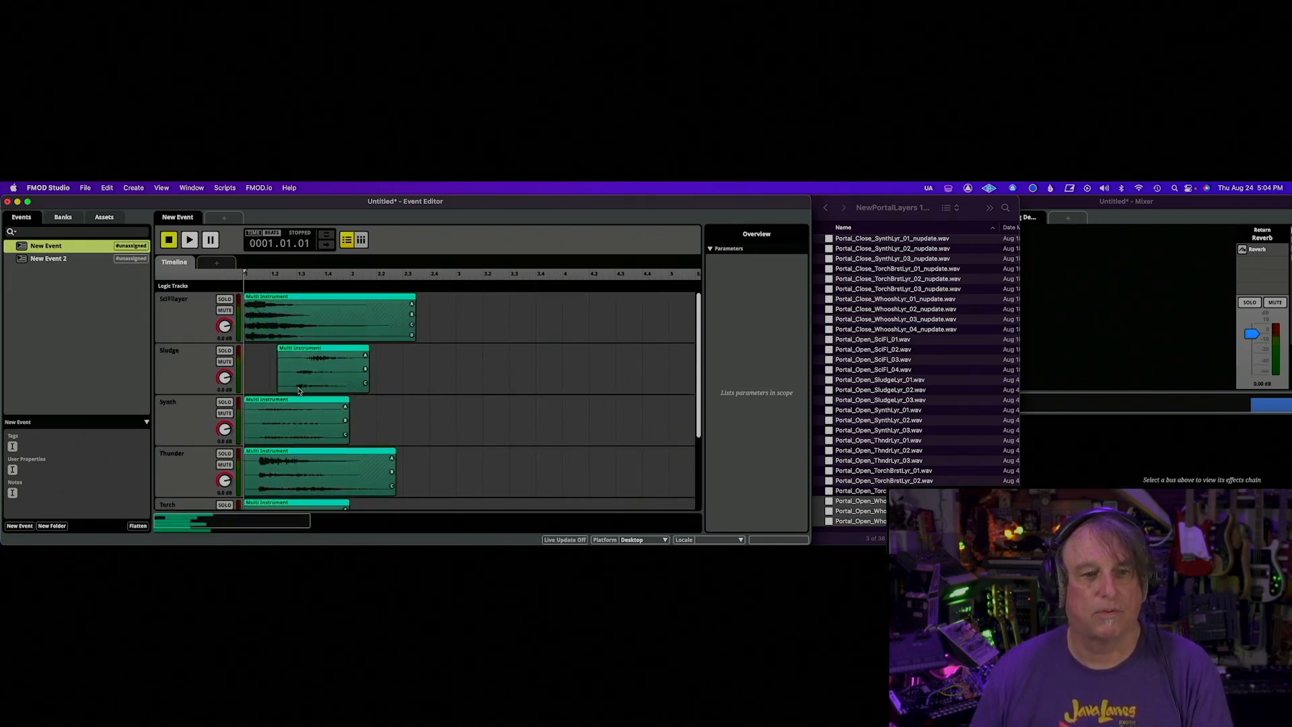
scroll(300, 390, "down", 2)
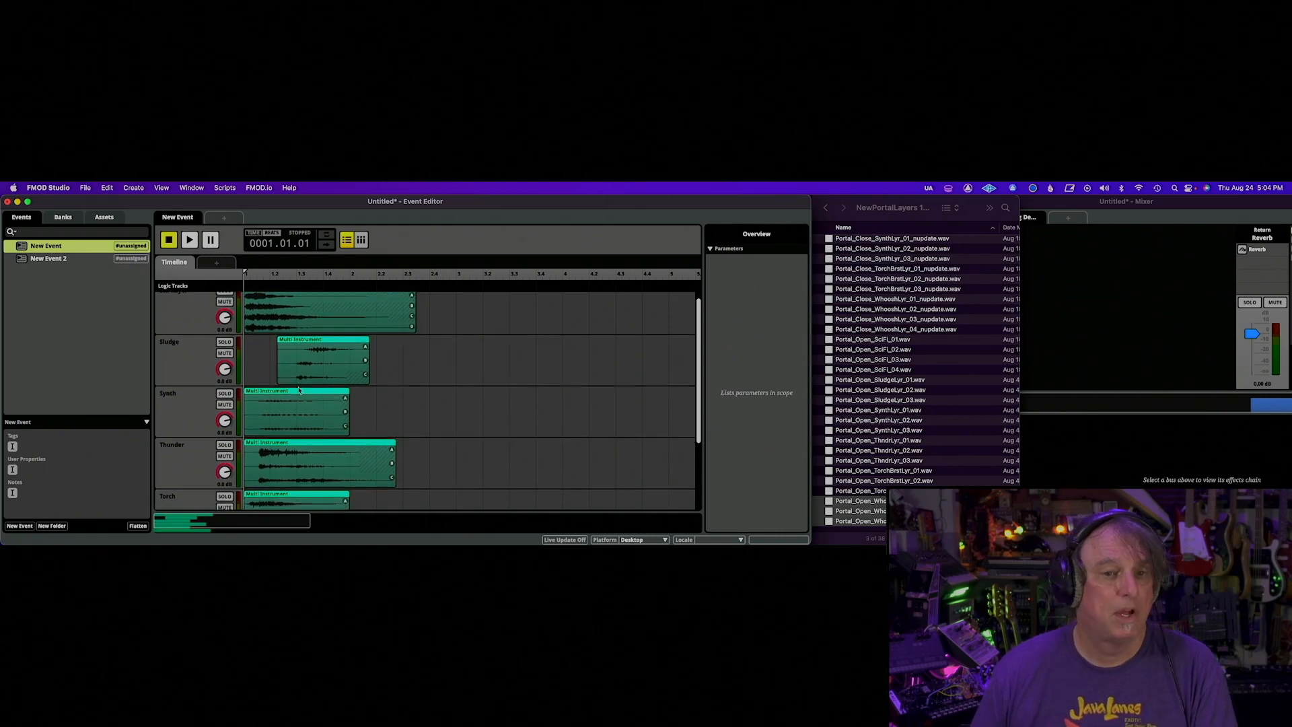
scroll(299, 390, "down", 10)
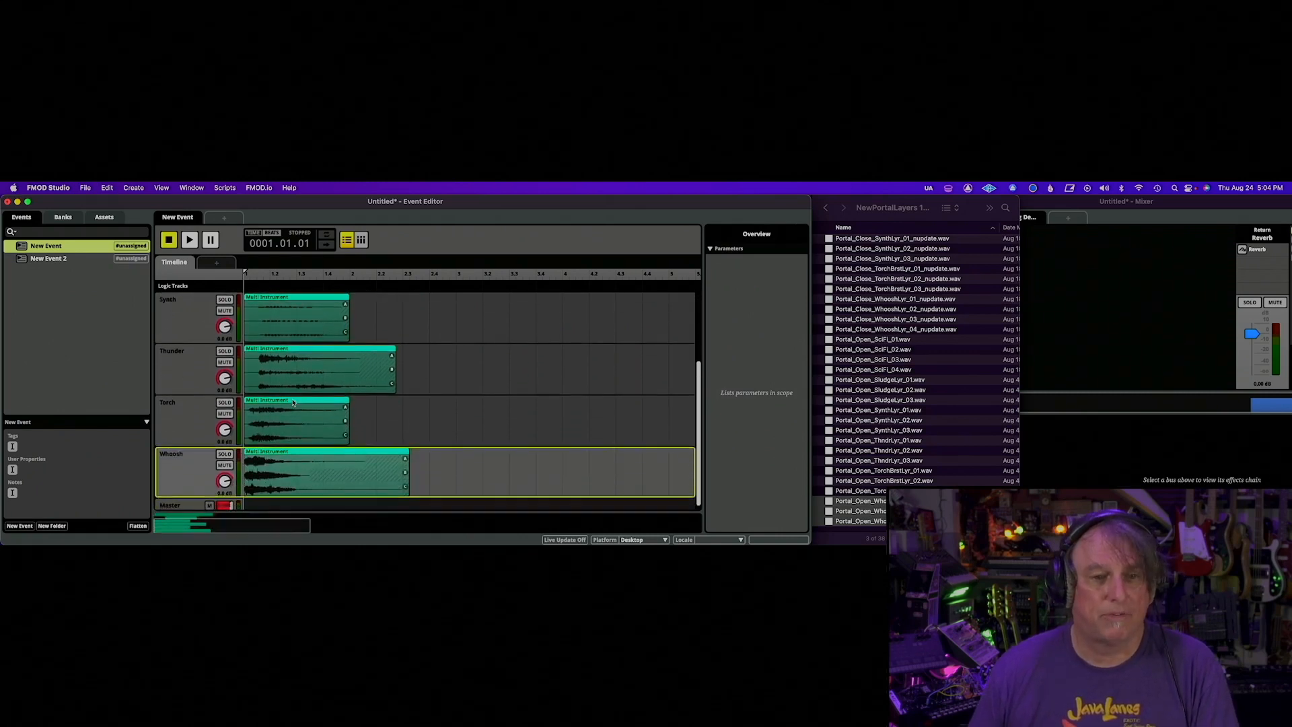
scroll(293, 402, "up", 2)
key("space")
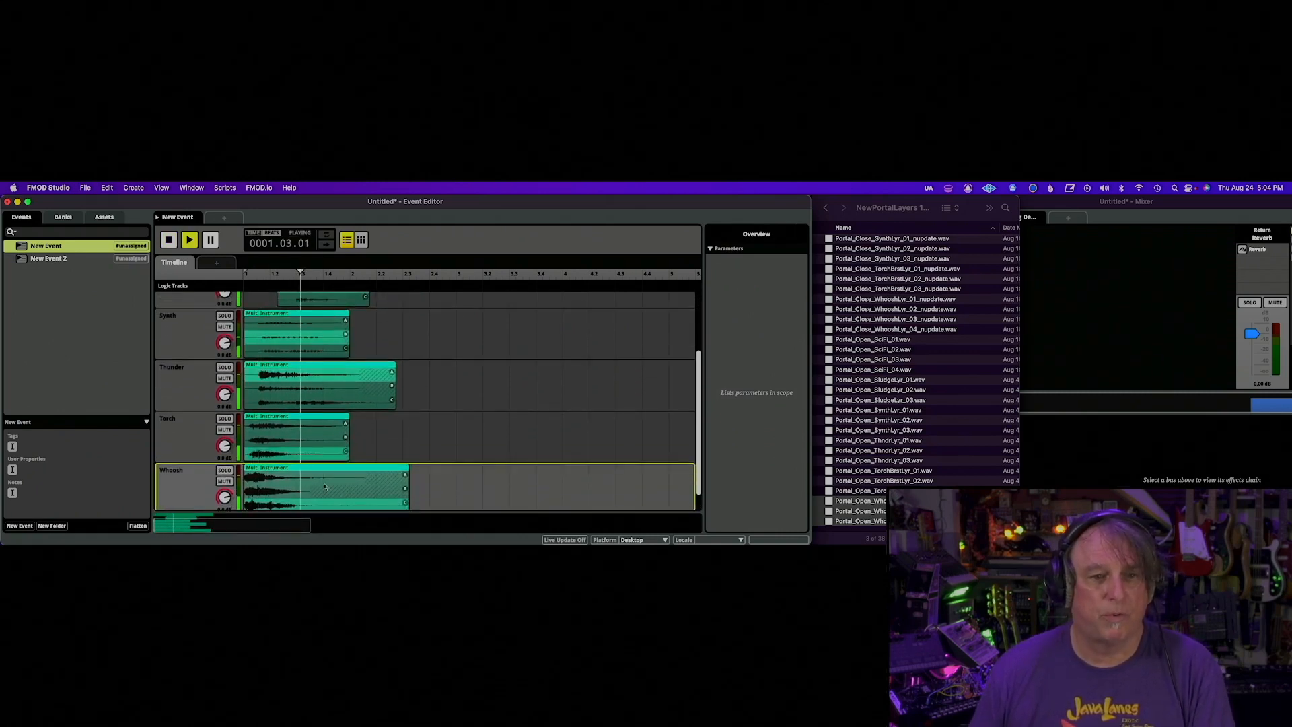
scroll(306, 327, "up", 3)
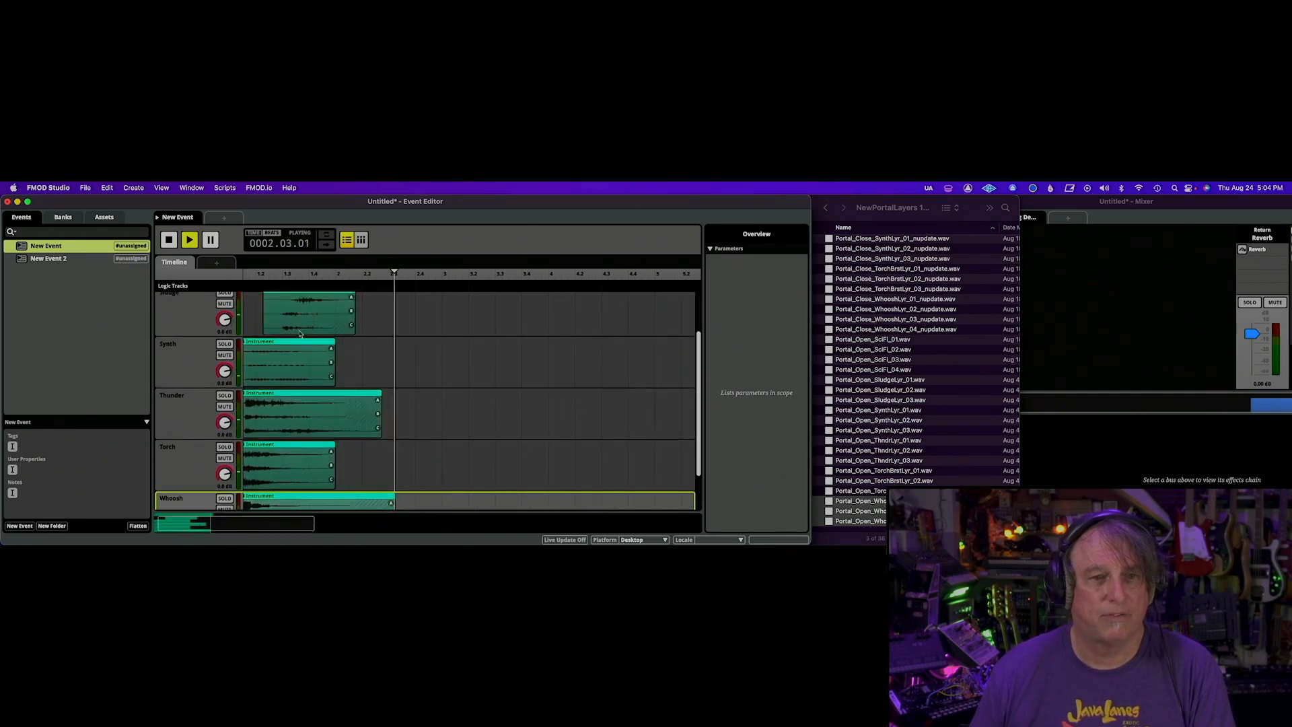
key("space")
key("space")
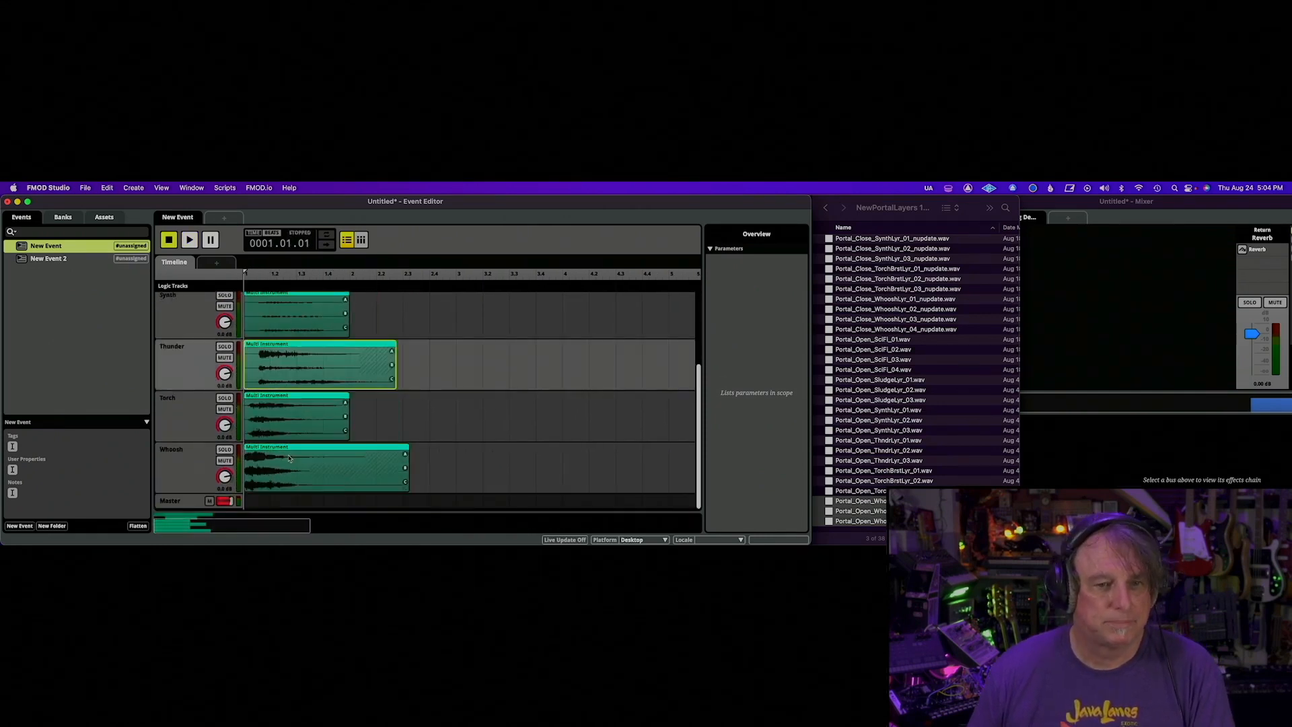
Move the Whoosh and Thunder multi instruments about half a beat later, and audition the event.
left_click_drag(292, 458, 304, 460)
left_click_drag(289, 356, 298, 362)
key("space")
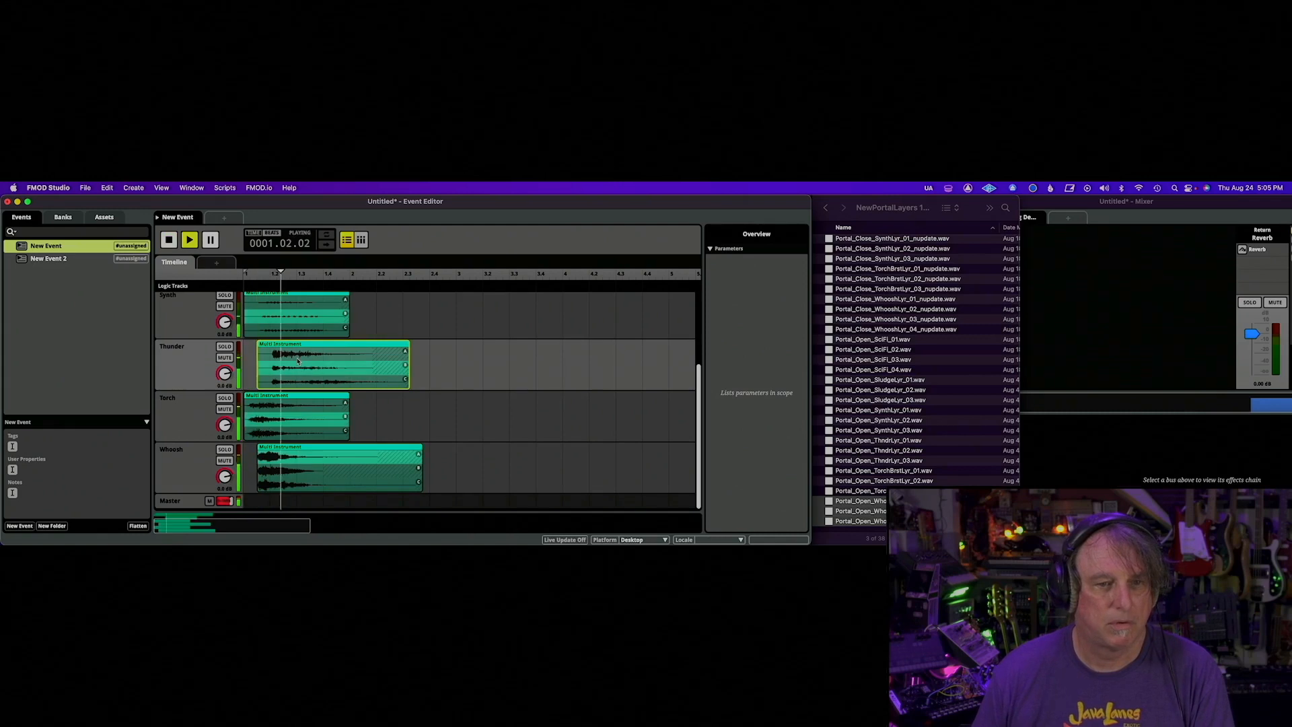
key("space")
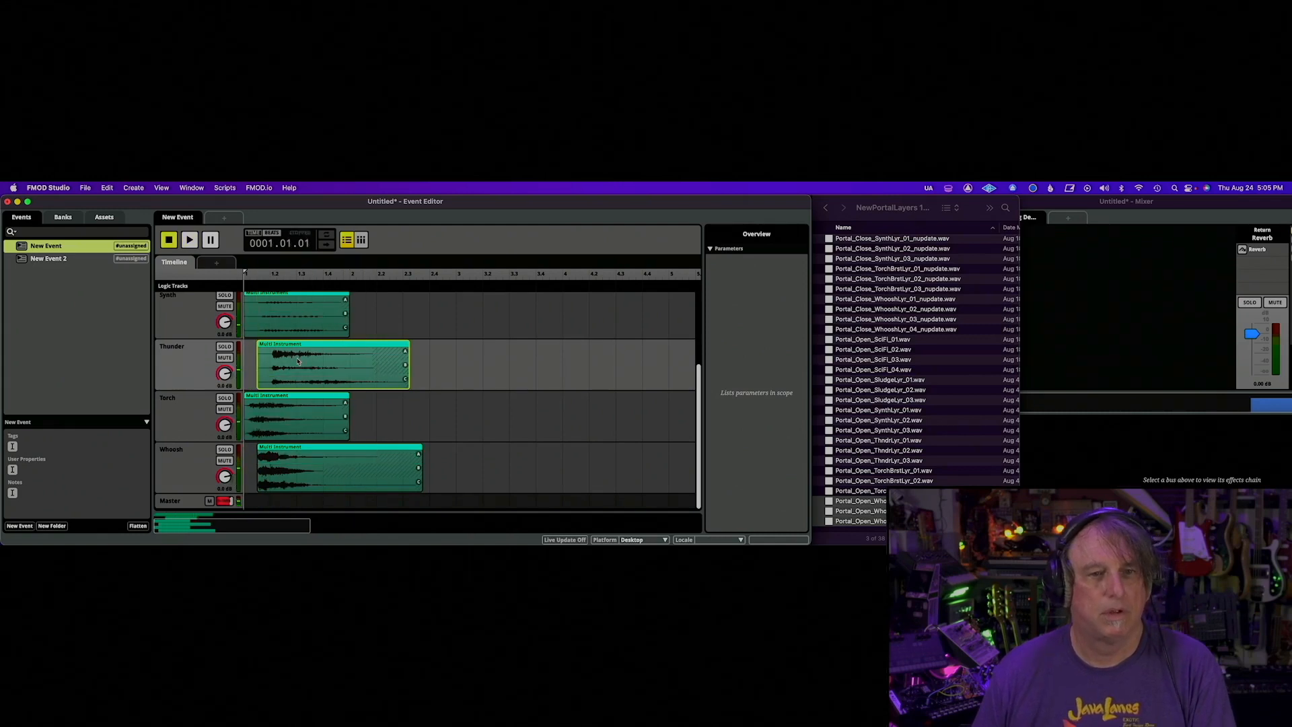
Solo the SciFilayer track and audition its multi instrument with different pitch offsets.
scroll(298, 361, "up", 5)
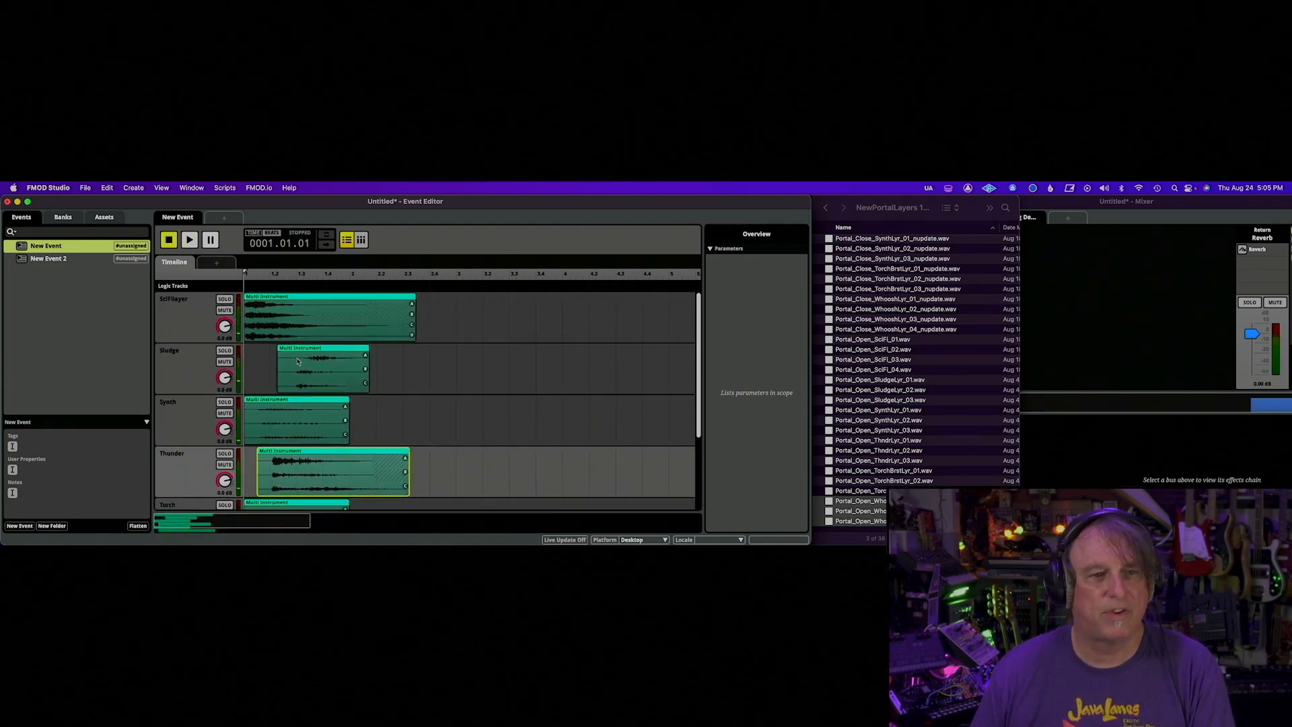
scroll(175, 311, "down", 1)
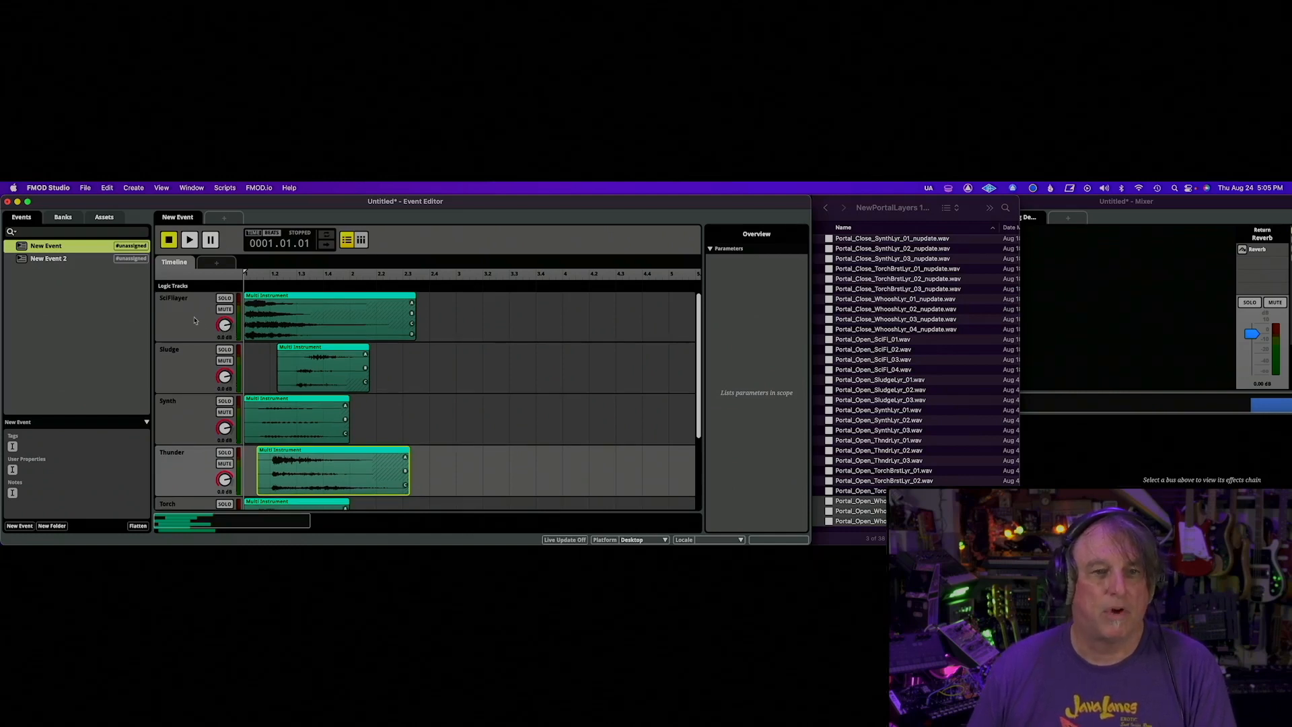
scroll(194, 320, "up", 1)
left_click(271, 311)
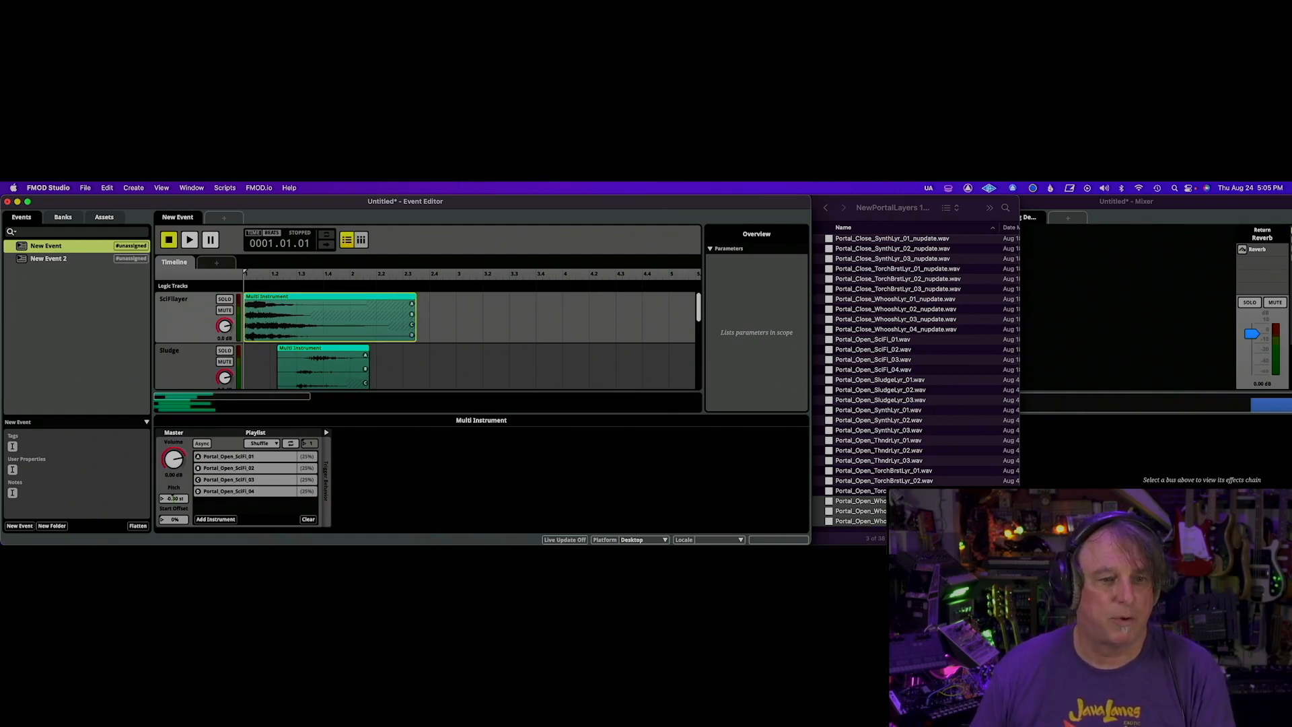
left_click(225, 300)
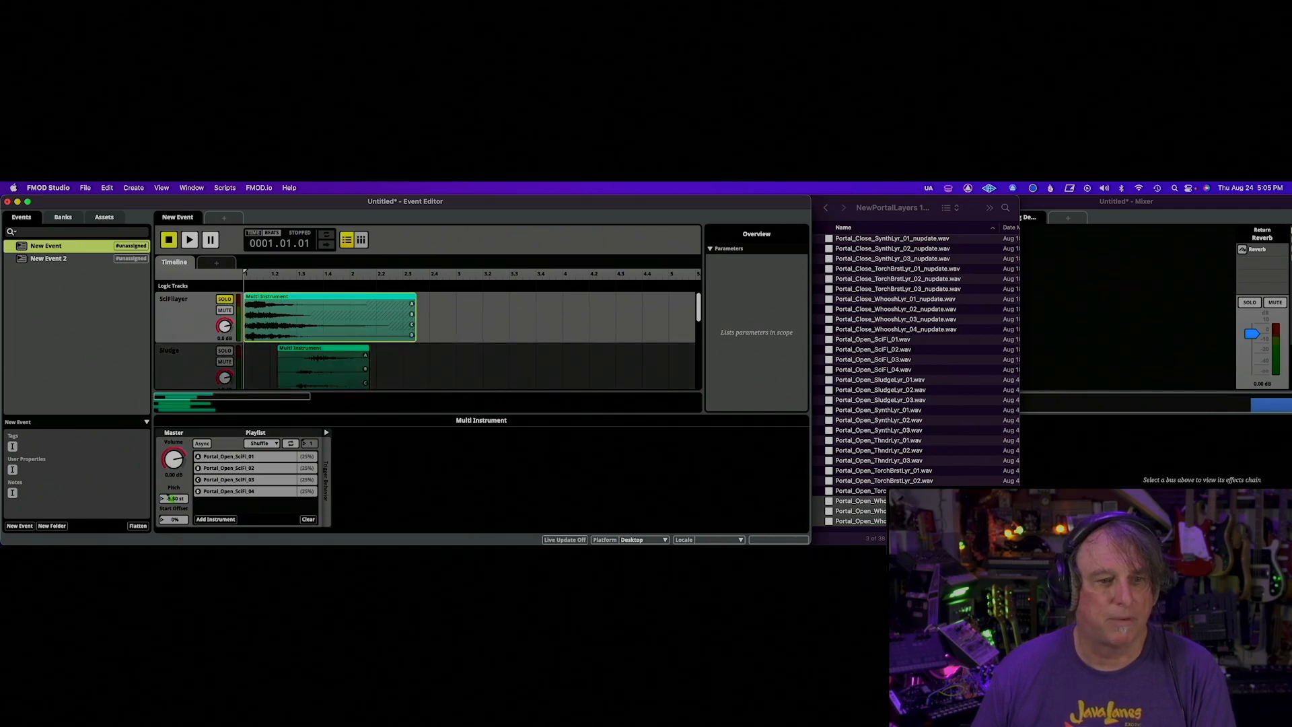
key("space")
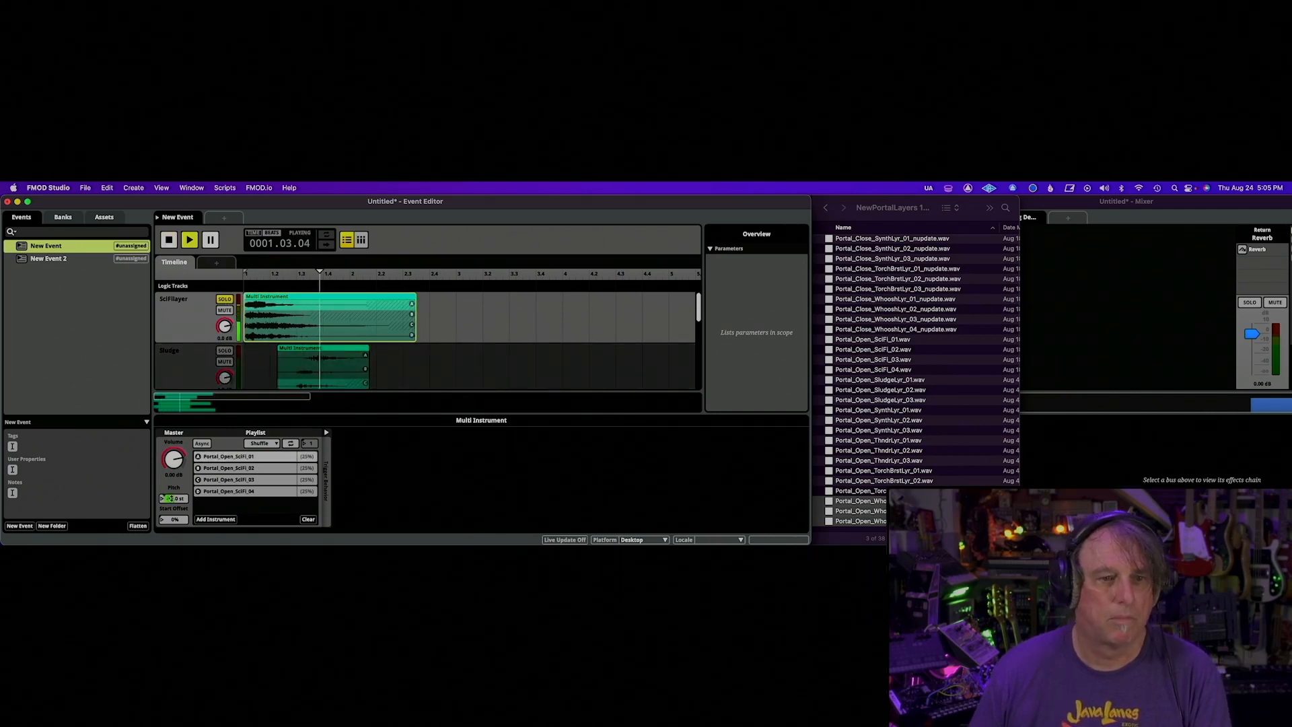
key("space")
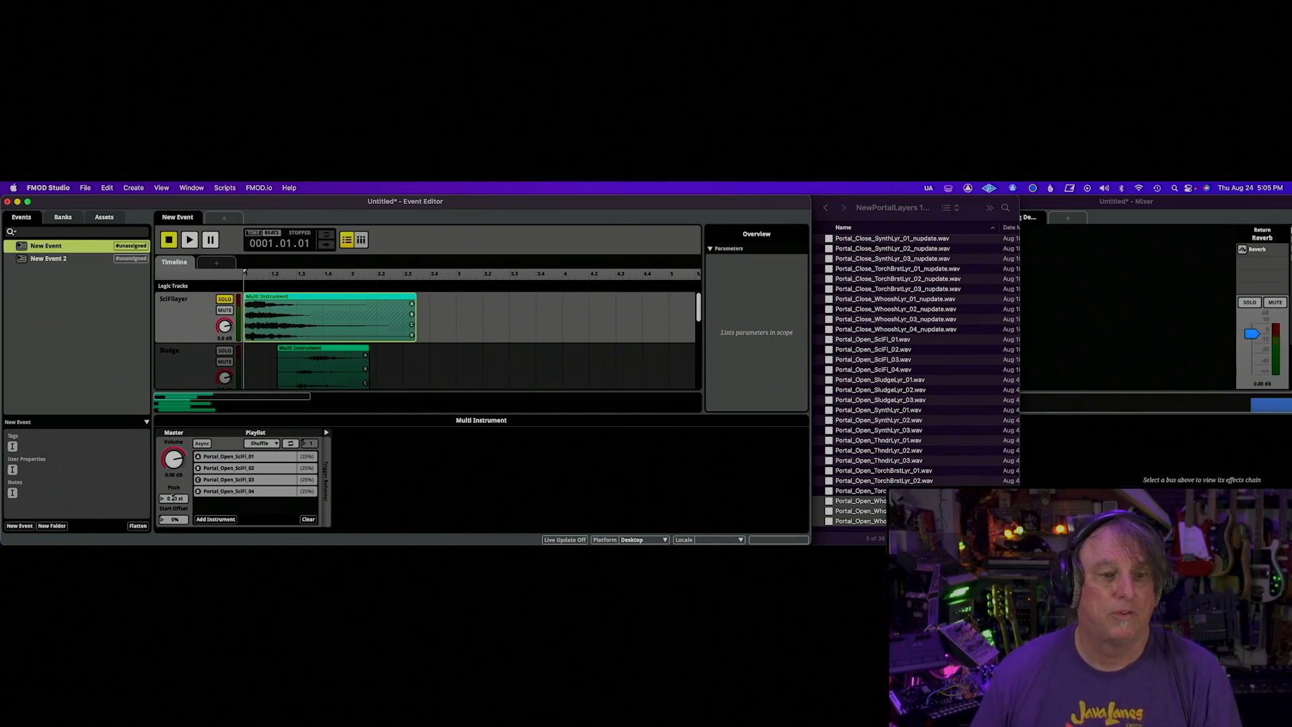
Add Random modulation to the SciFilayer multi instrument's pitch, set its amount, and audition the result.
right_click(173, 497)
mouse_move(229, 514)
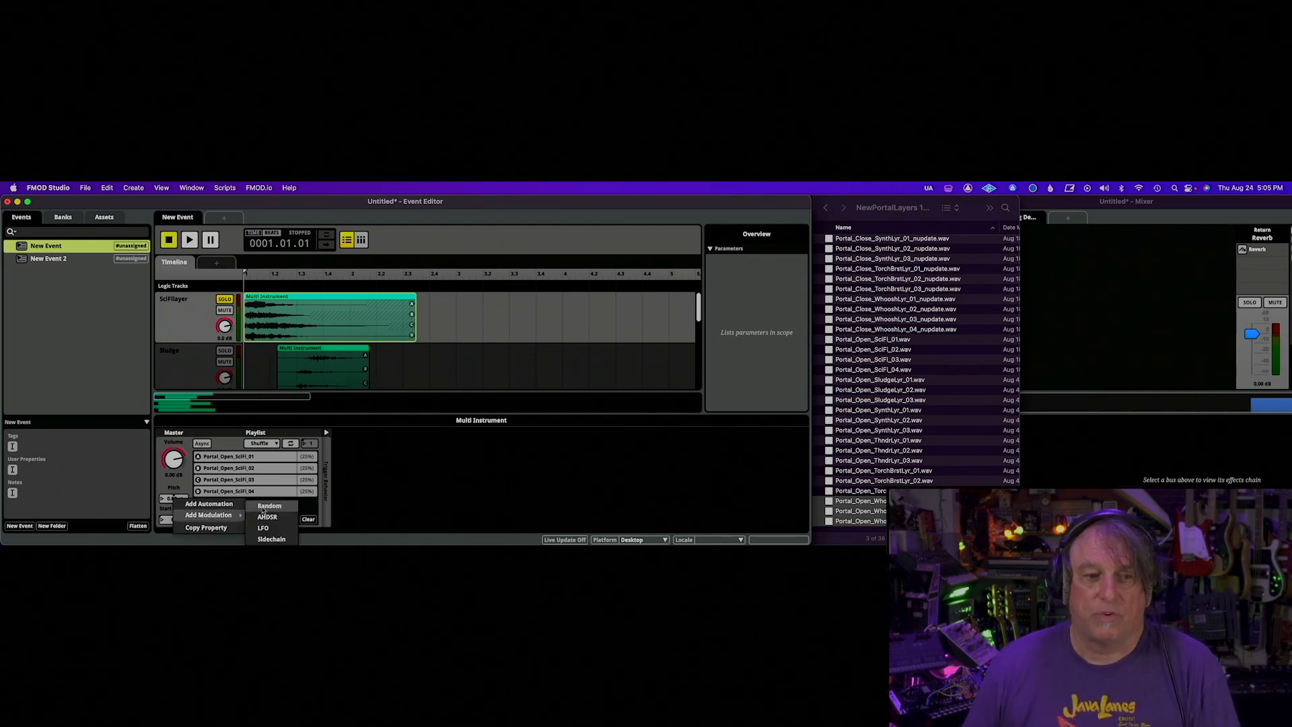
left_click(264, 508)
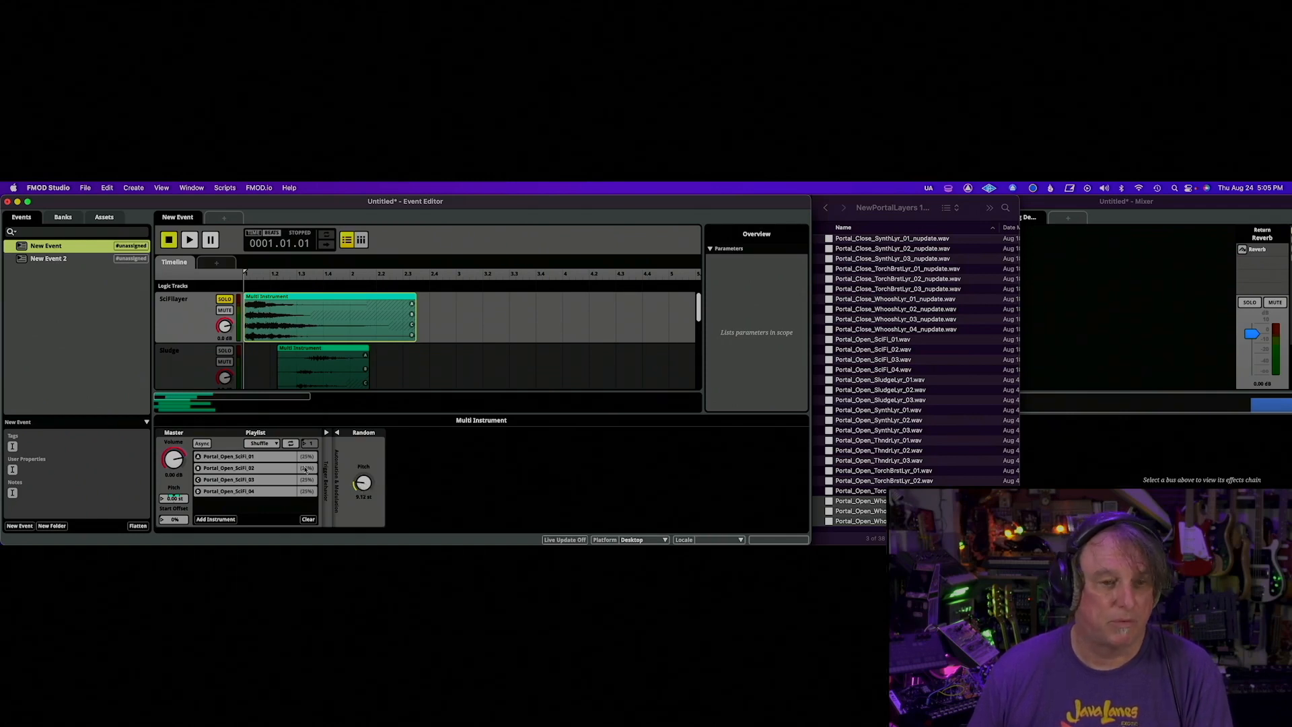
key("space")
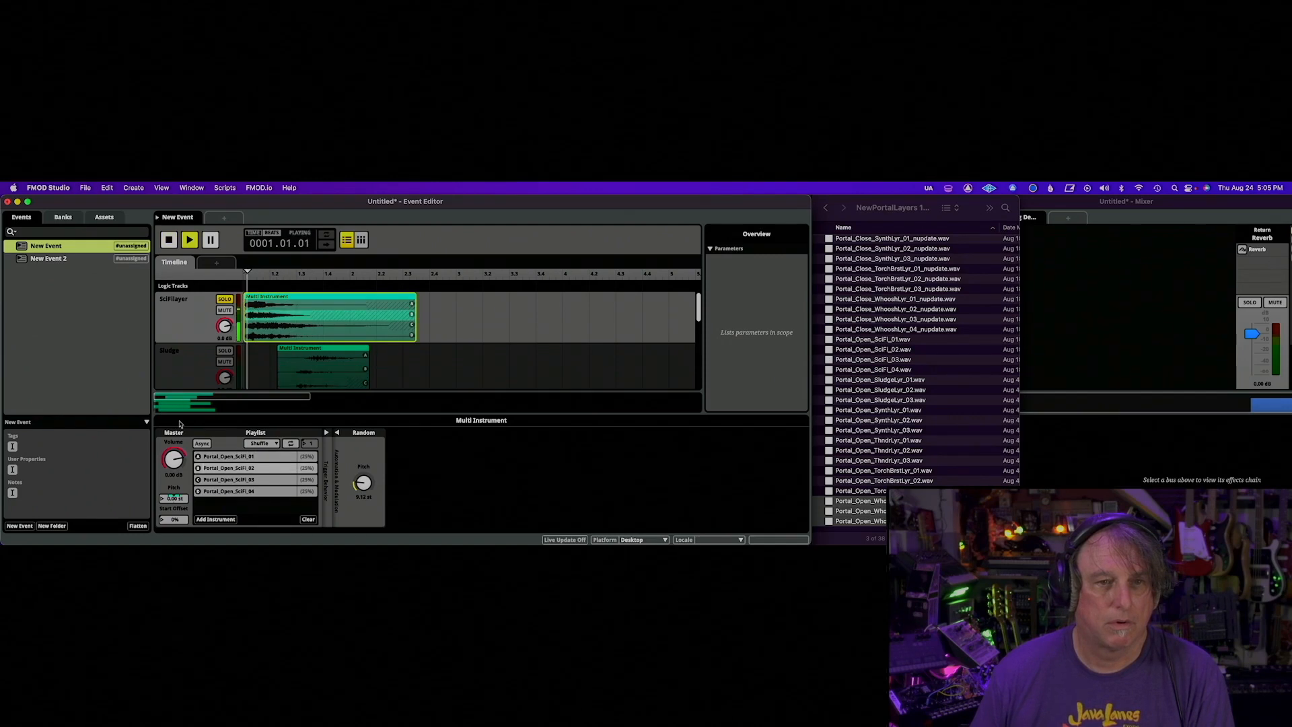
Audition the soloed SciFilayer multi instrument several times with its random pitch modulation.
key("space")
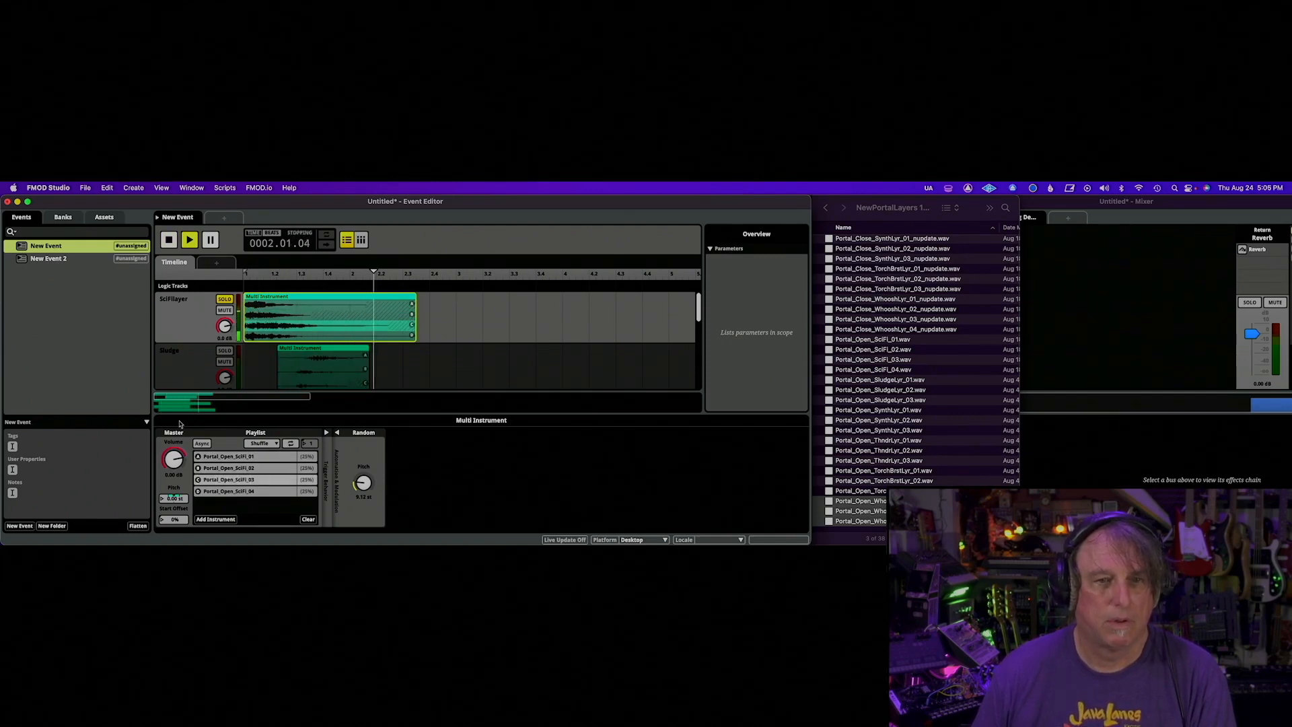
key("space")
key("space")
key("space")
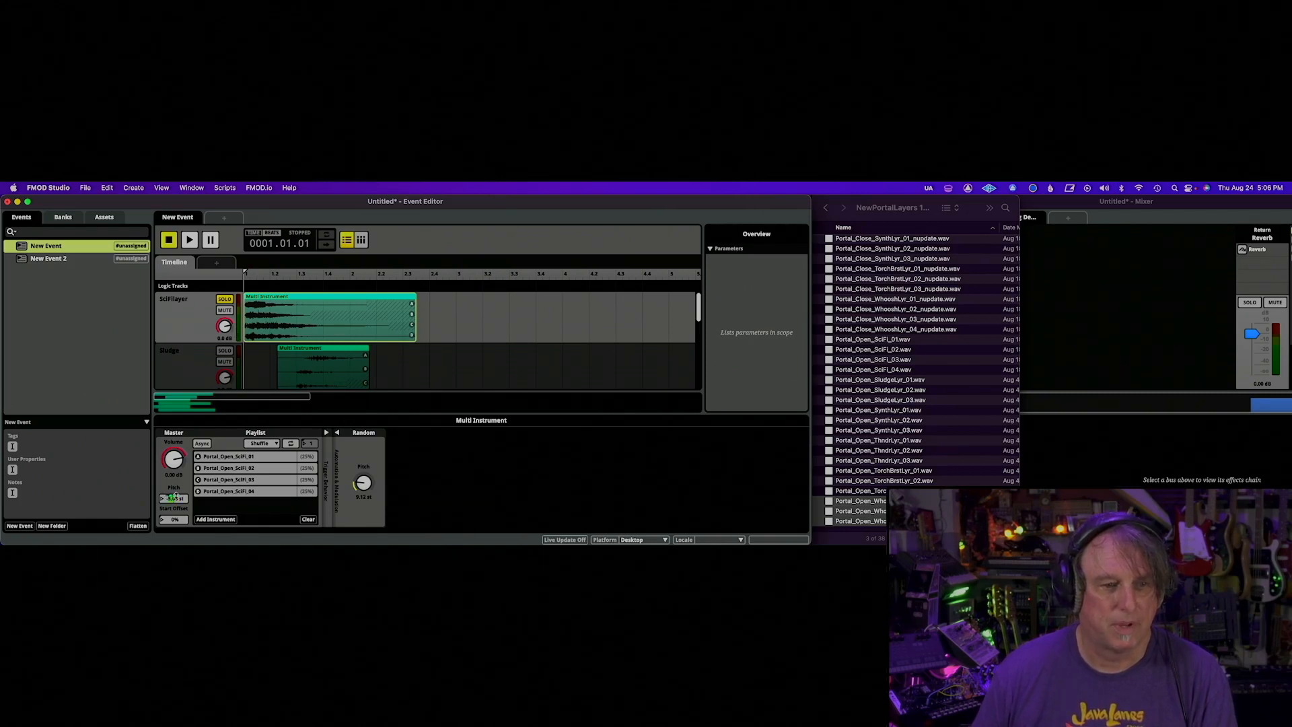
Reduce the SciFilayer instrument's random pitch amount, set its base pitch to 0.00 st, and audition the result.
key("space")
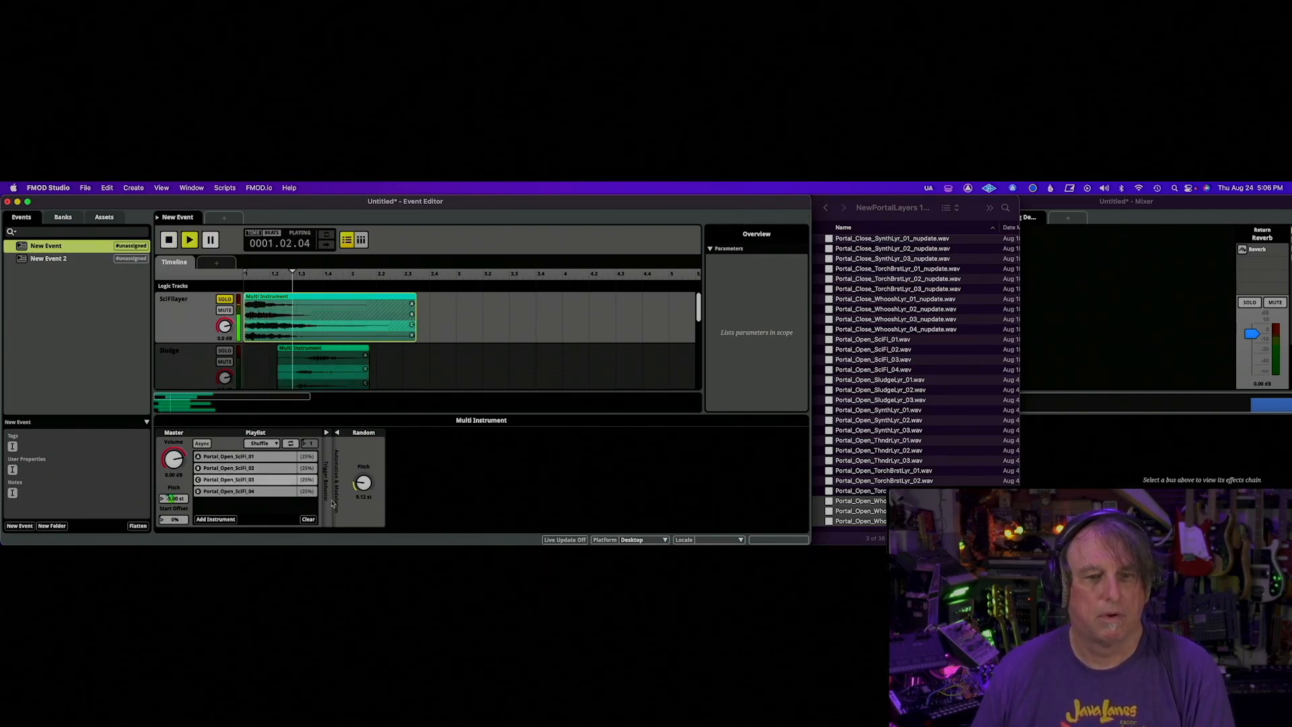
key("space")
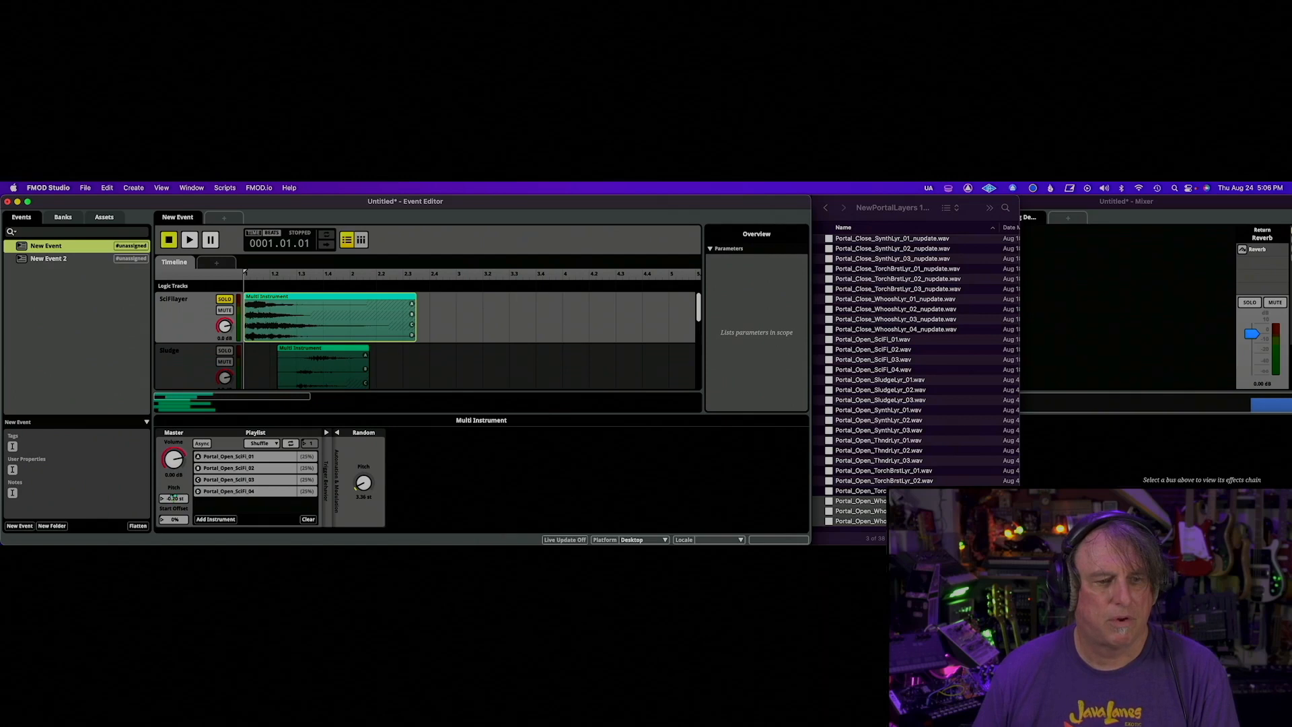
key("space")
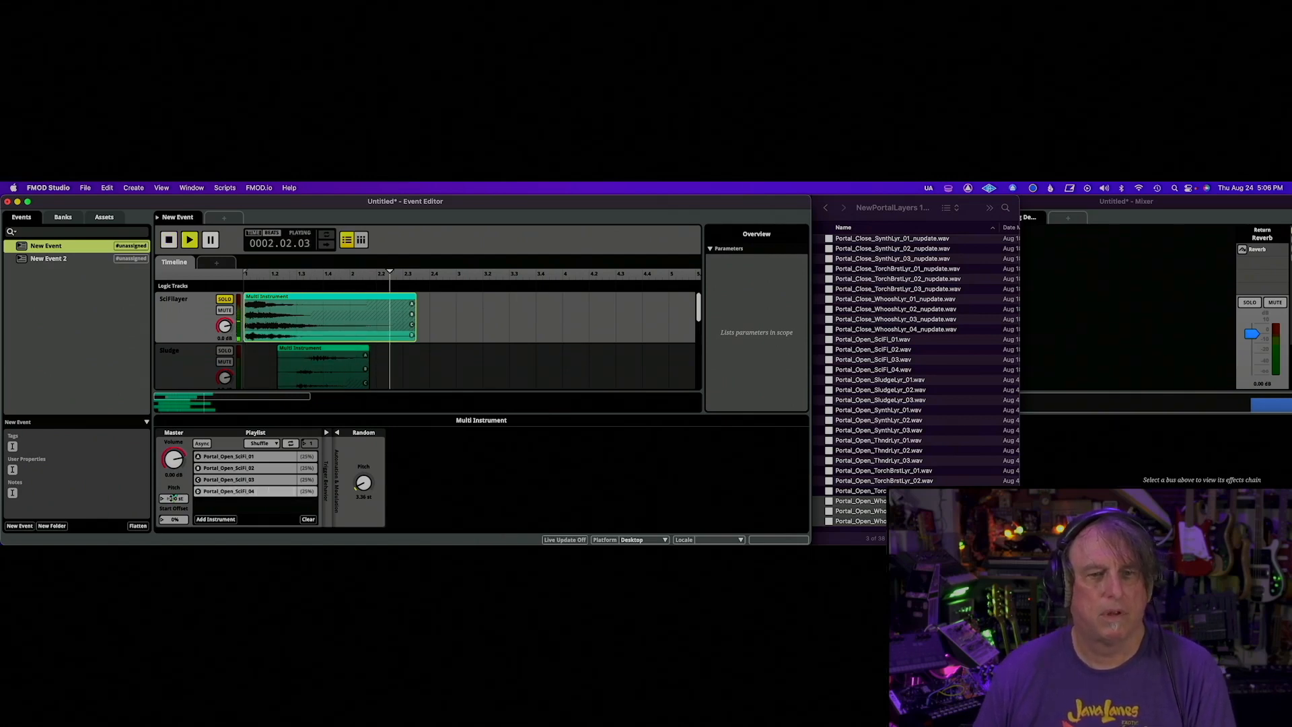
key("space")
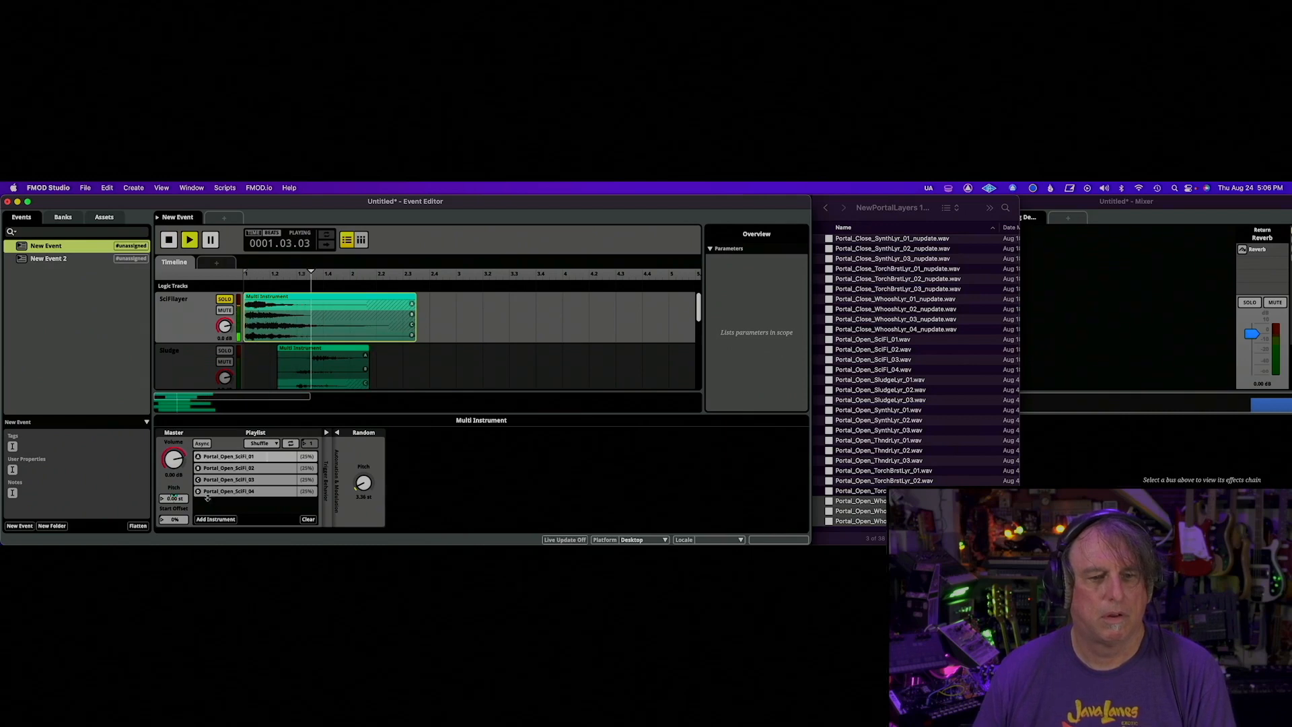
key("space")
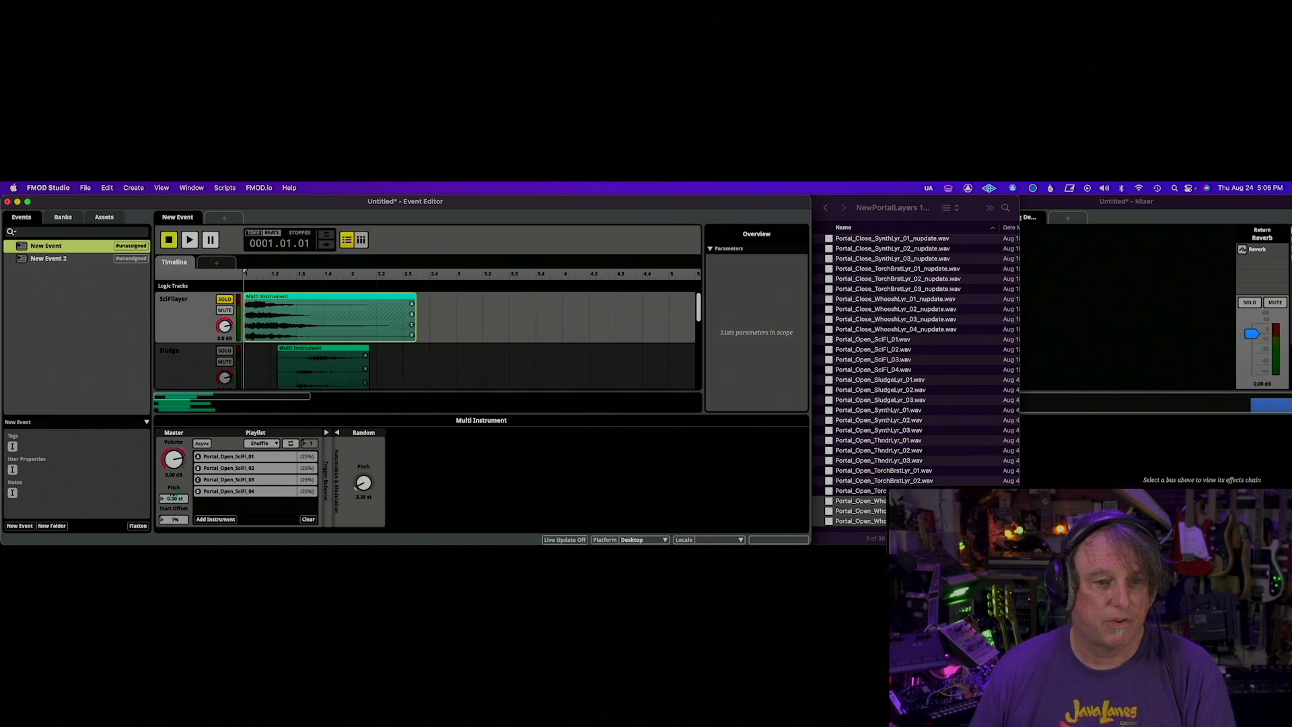
Try different start offsets on the SciFilayer multi instrument and audition each one.
left_click_drag(168, 519, 170, 516)
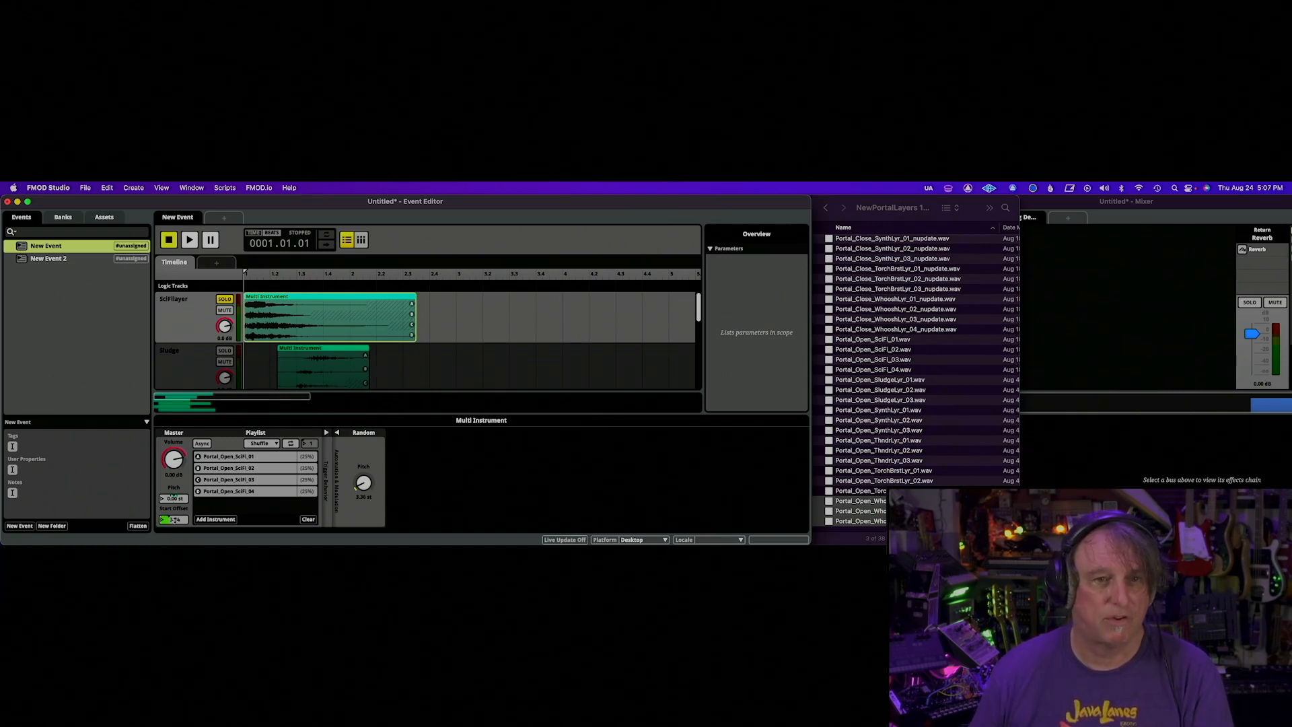
key("space")
key("space")
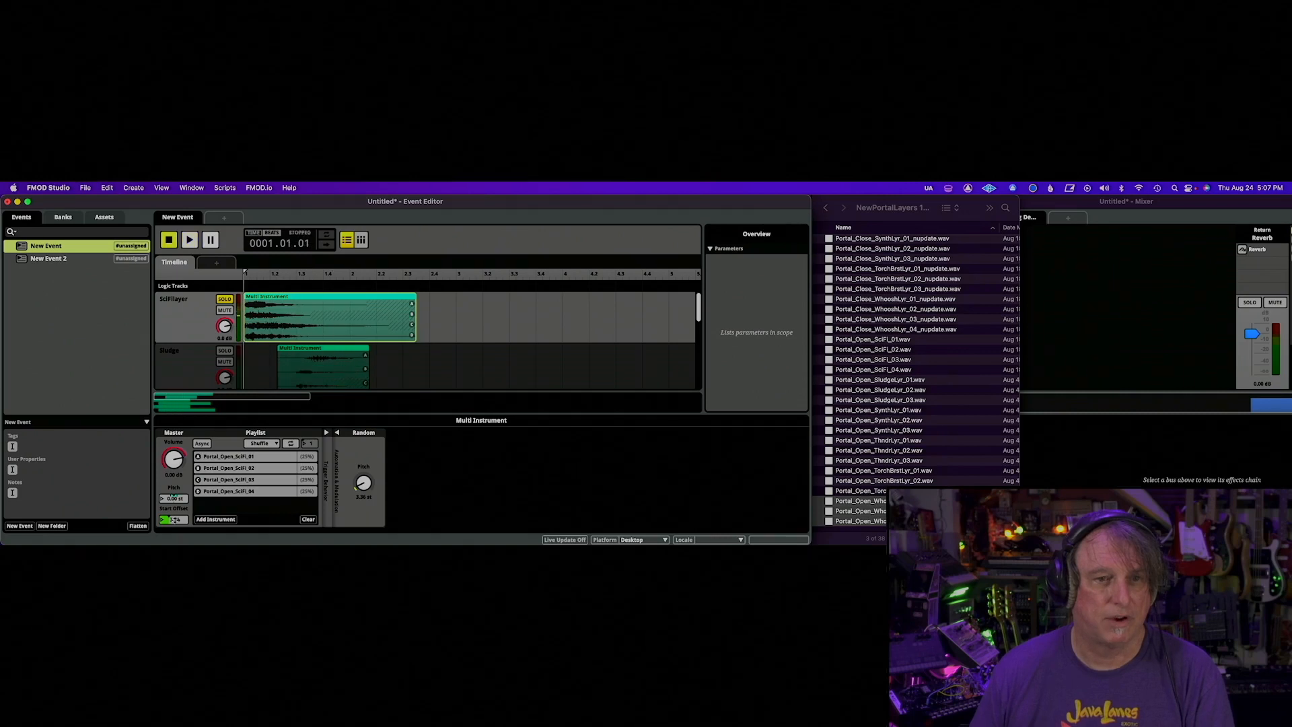
key("space")
key("space")
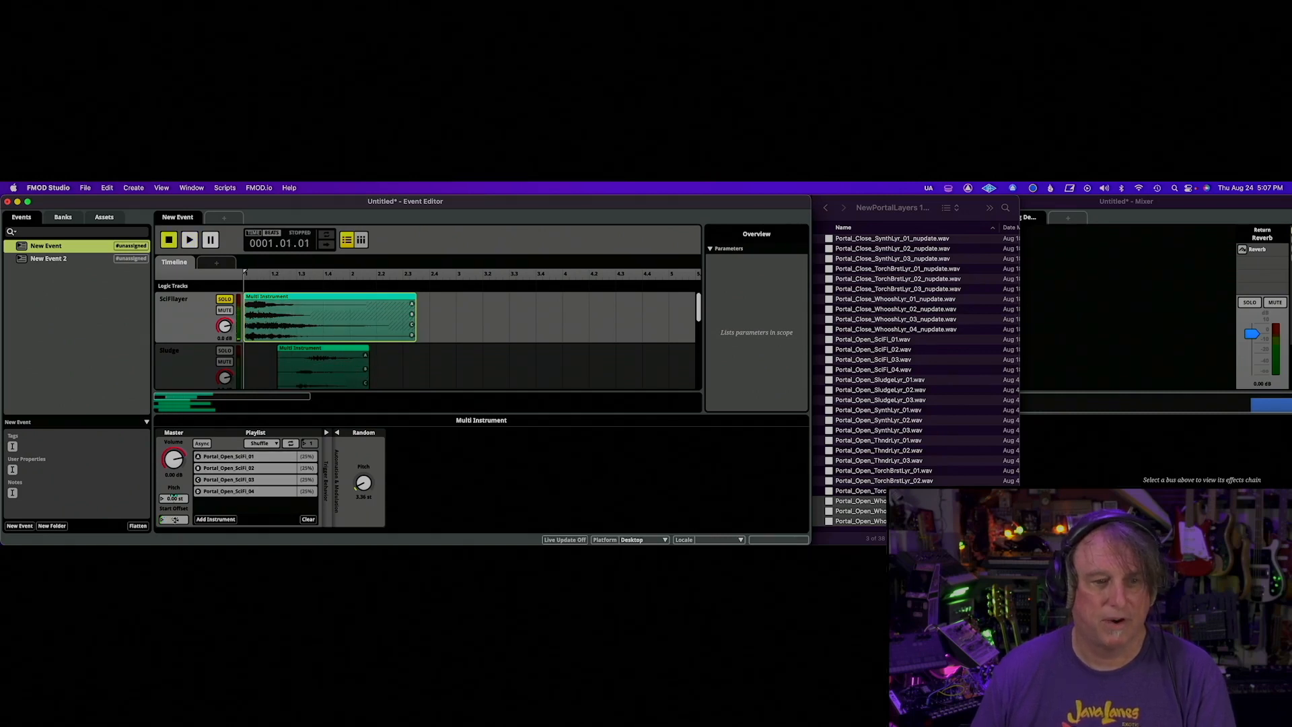
key("space")
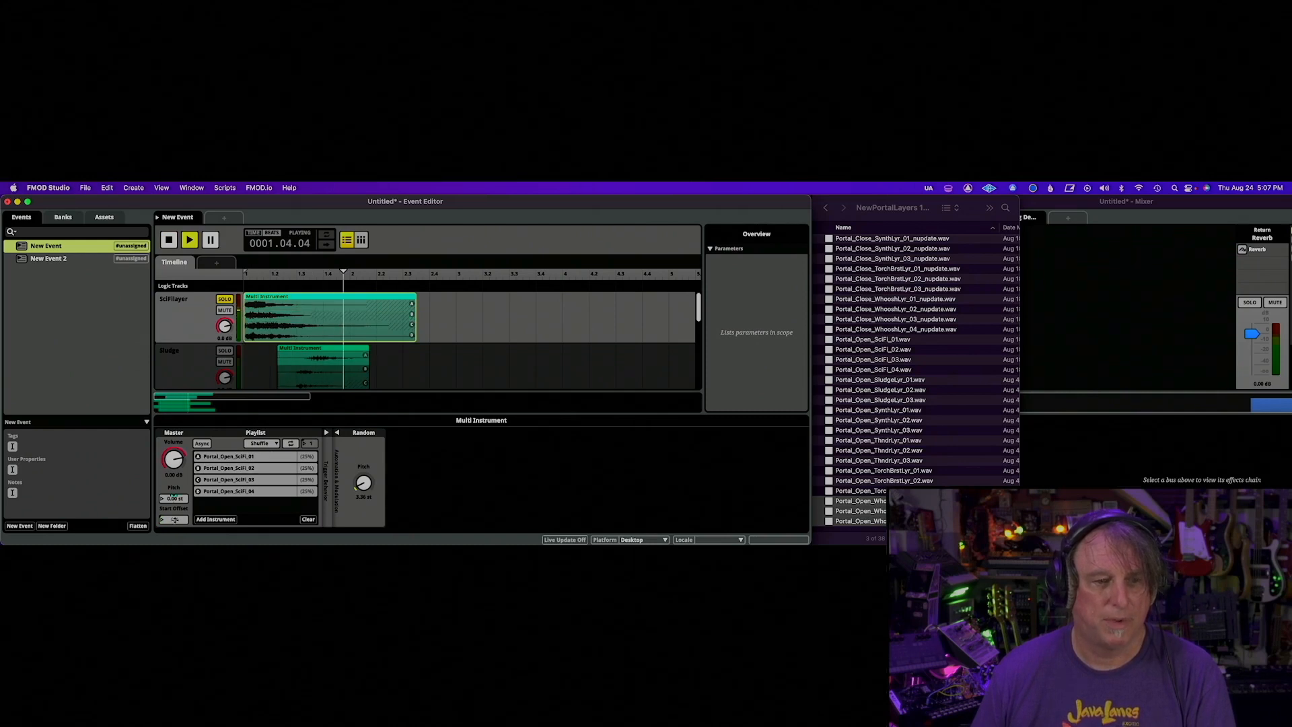
key("space")
key("space")
key("space")
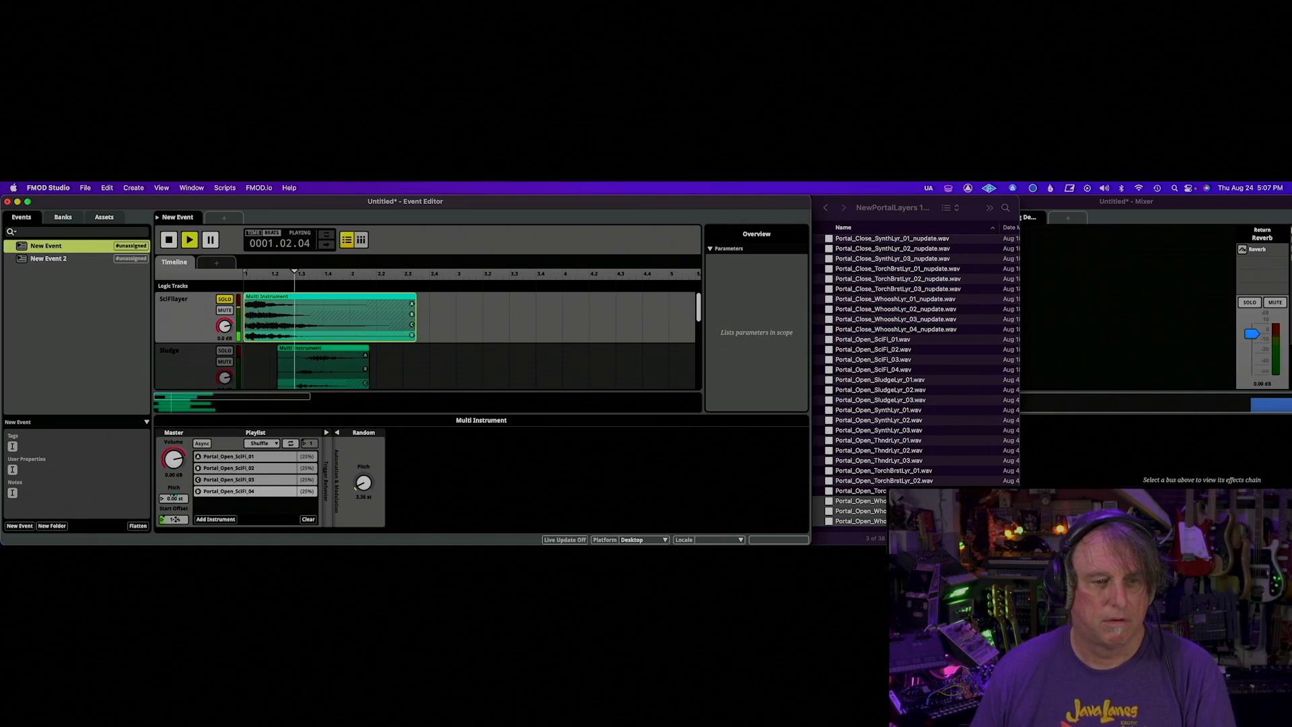
key("space")
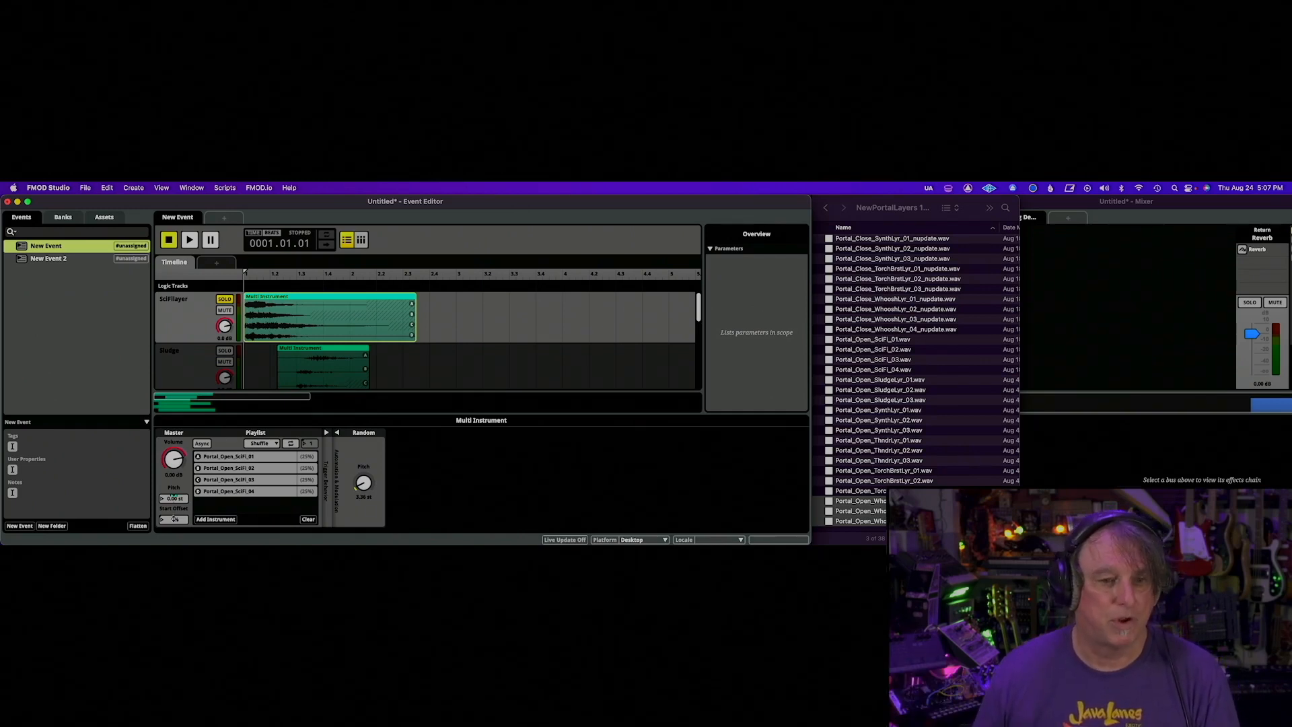
Add Random modulation to the SciFilayer instrument's start offset, audition it, and set the modulation amount to 0%.
right_click(174, 519)
mouse_move(222, 500)
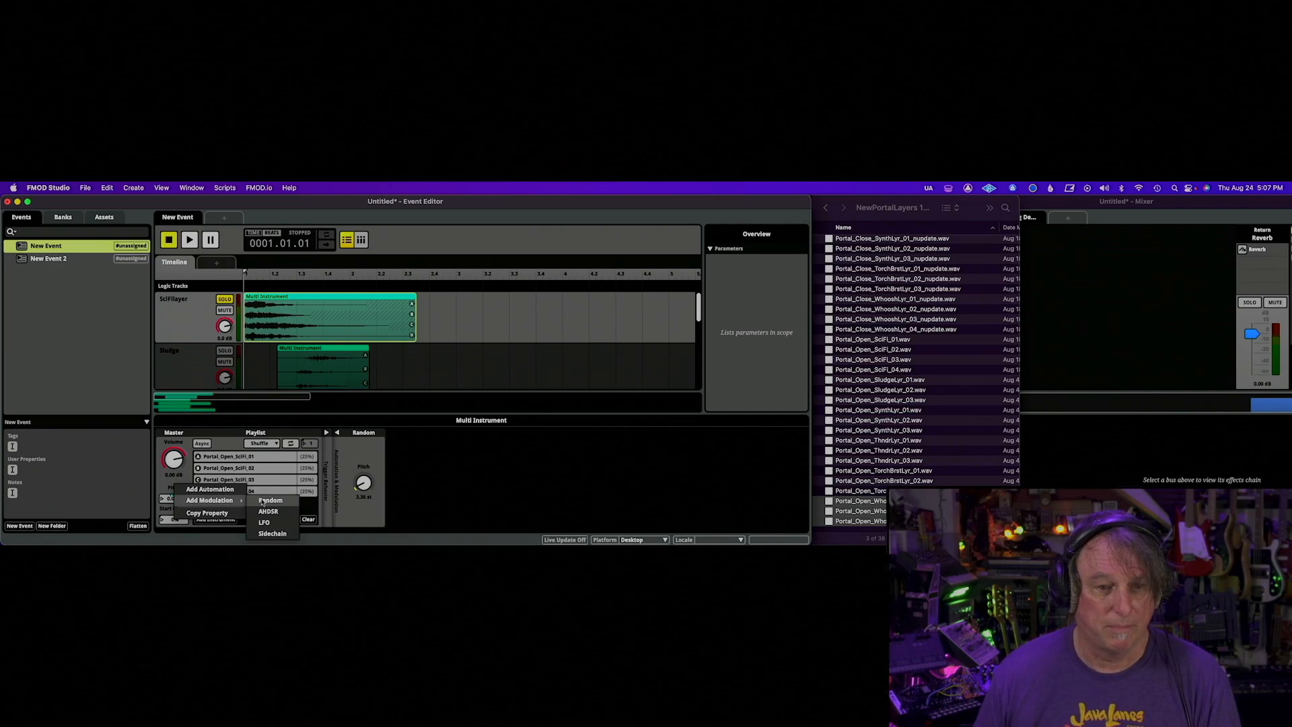
left_click(264, 501)
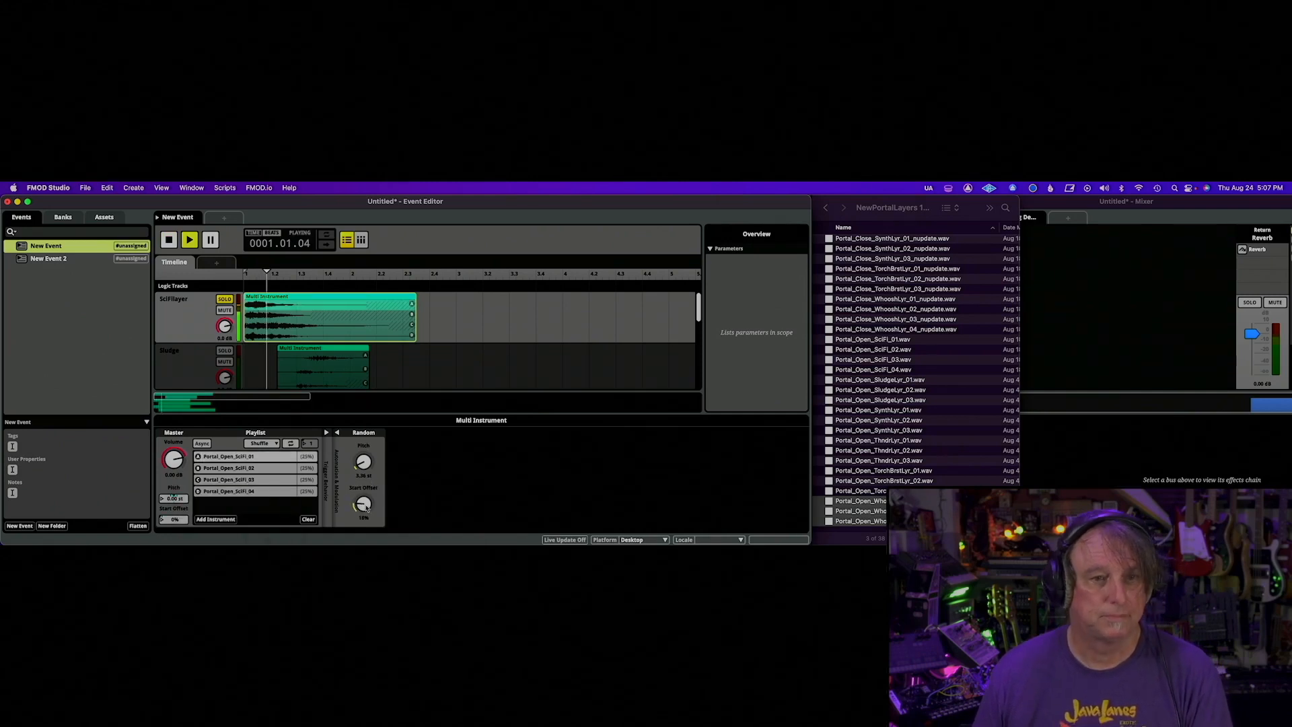
key("space")
key("space")
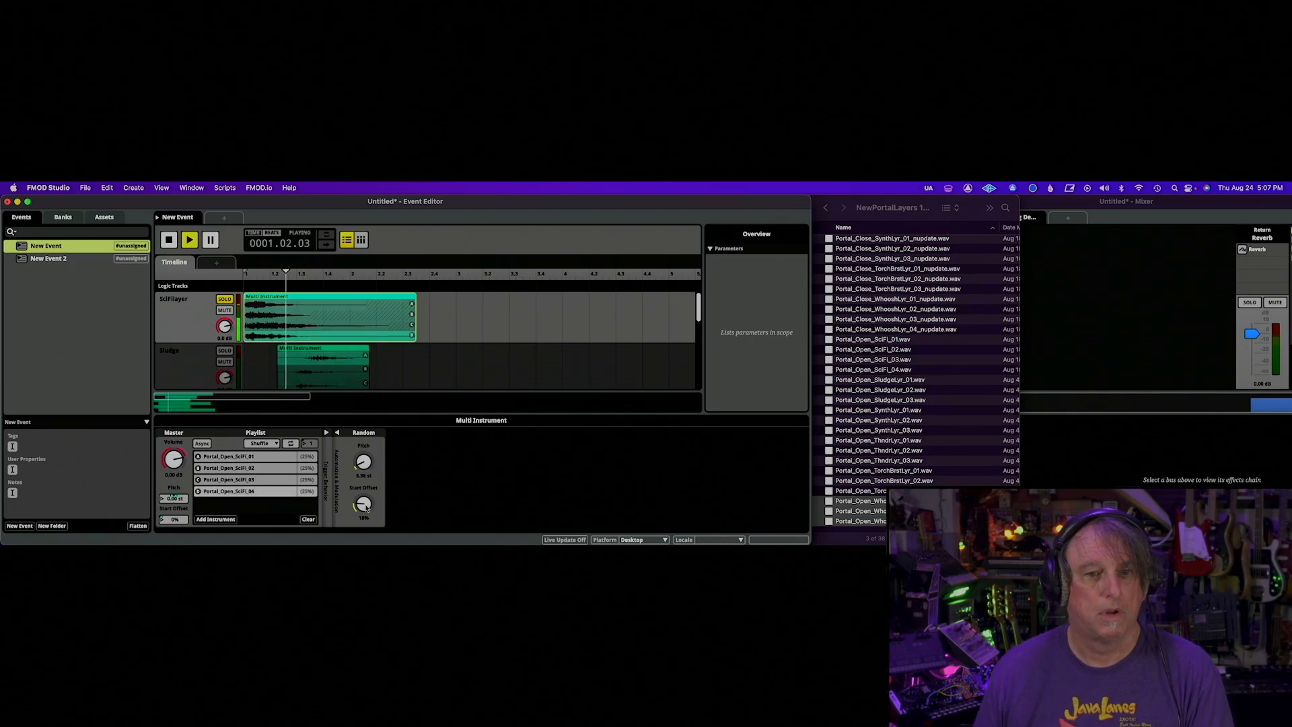
key("space")
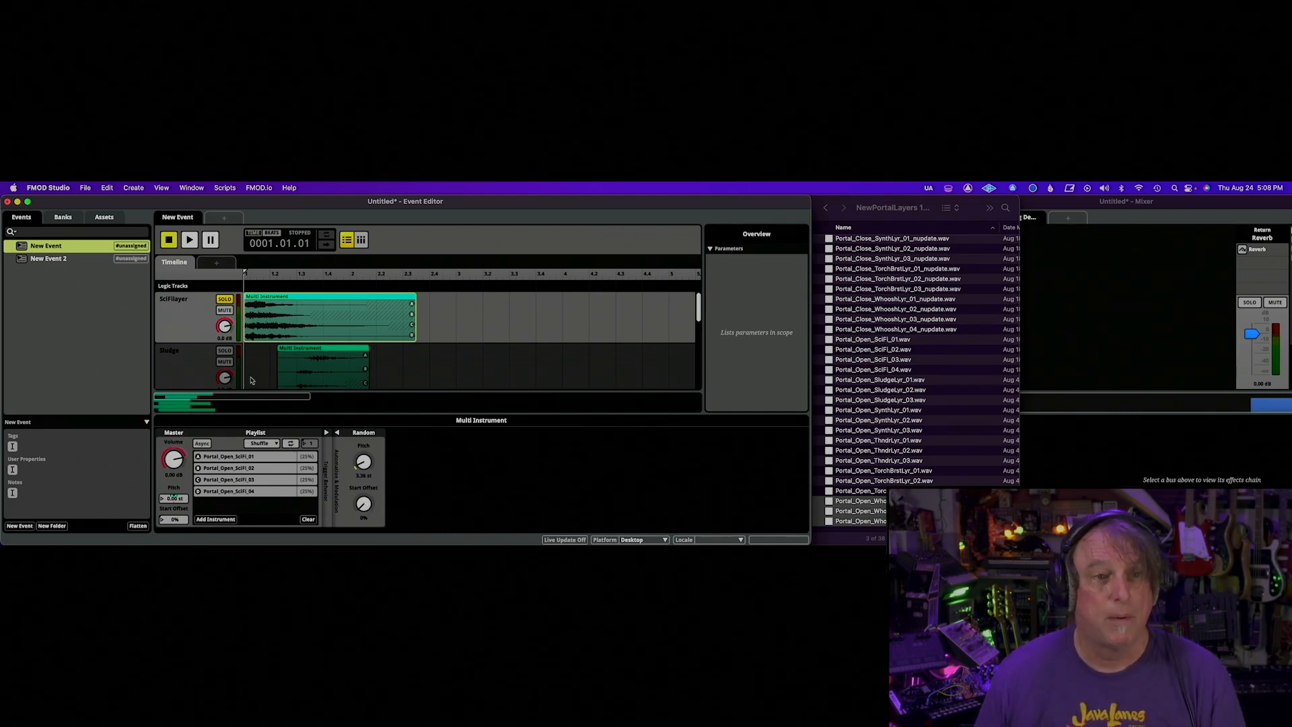
Add Random modulation to the SciFilayer instrument's volume with an amount of 10.0 dB, and audition it repeatedly.
right_click(174, 462)
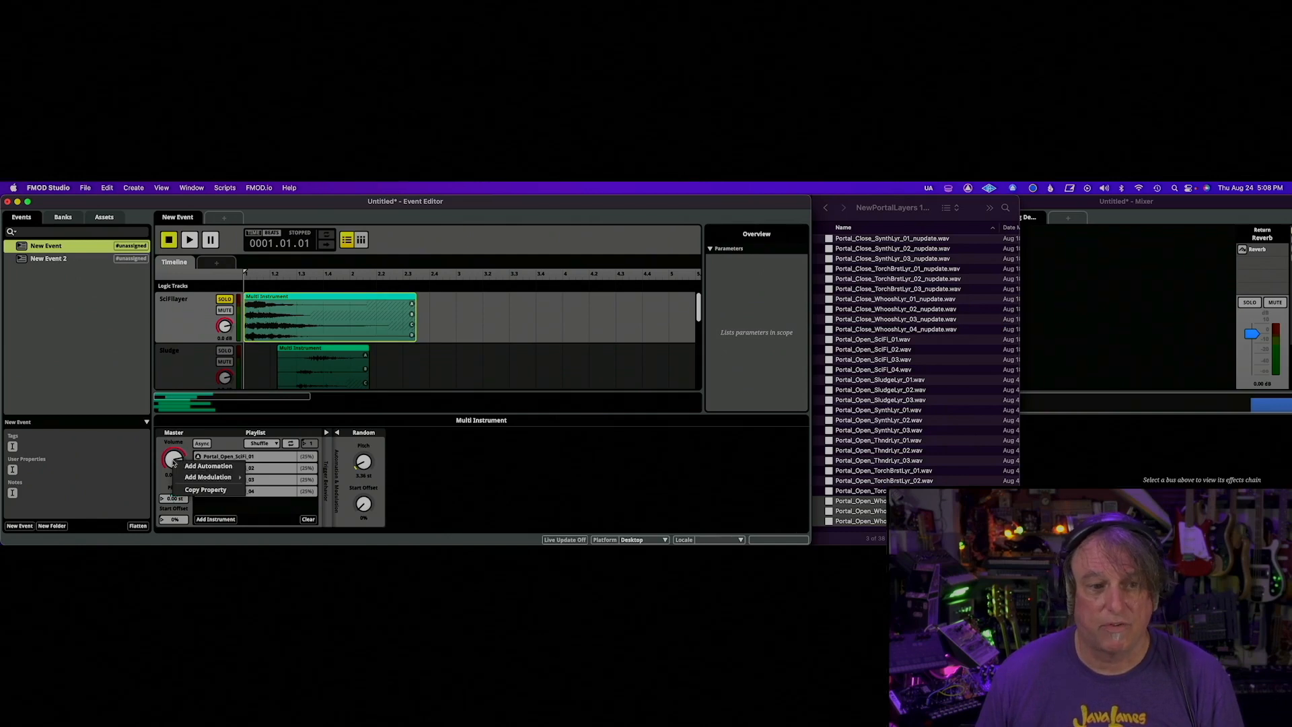
mouse_move(208, 476)
left_click(268, 477)
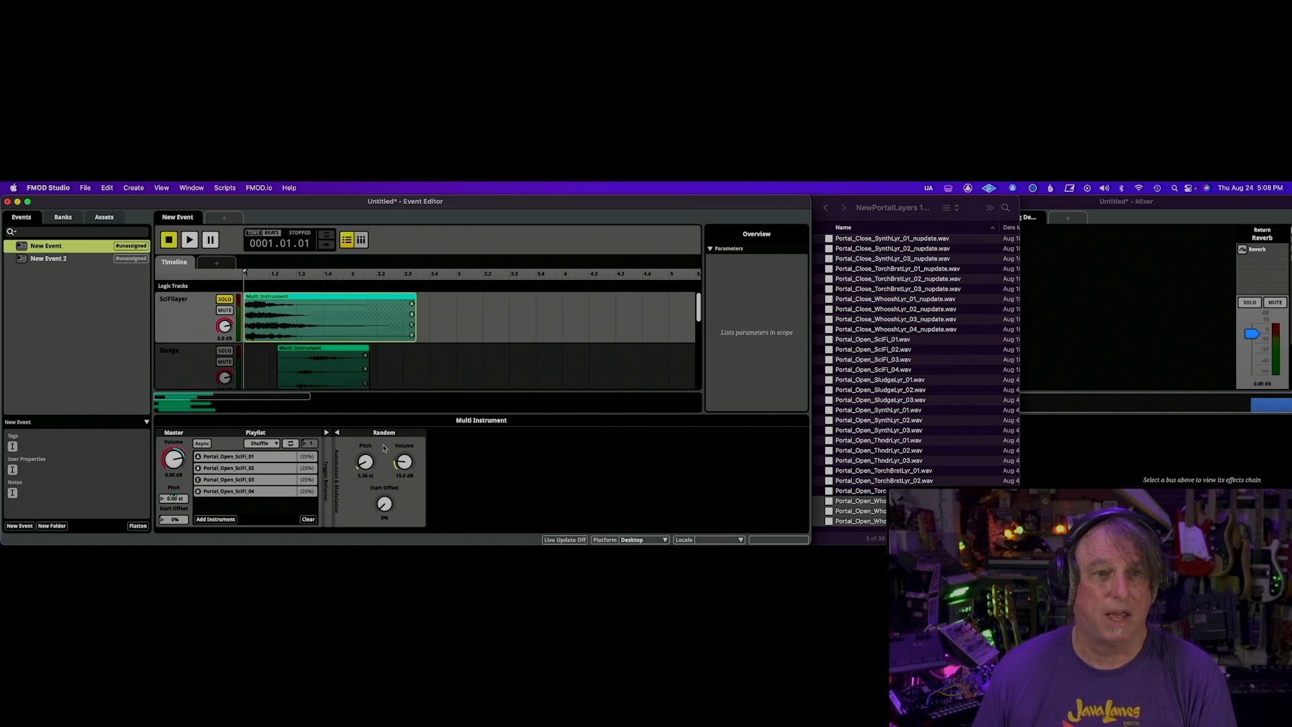
key("space")
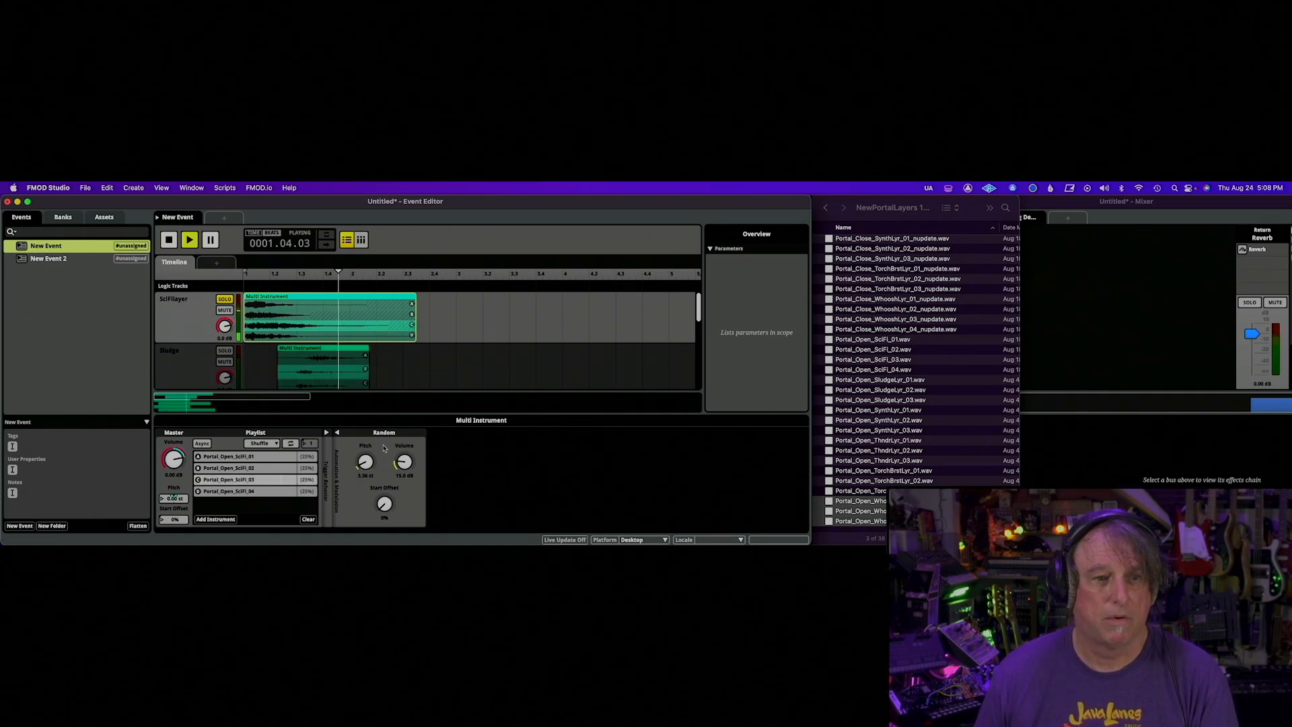
key("space")
key("space")
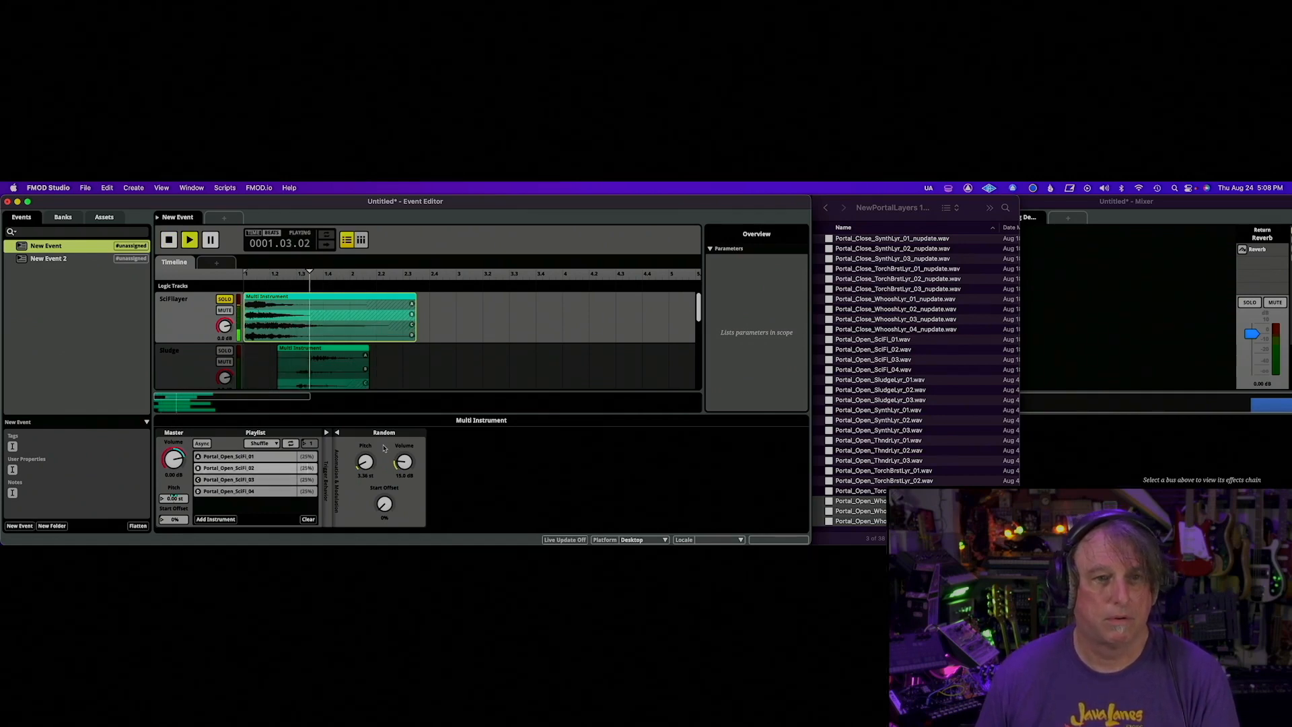
key("space")
key("space")
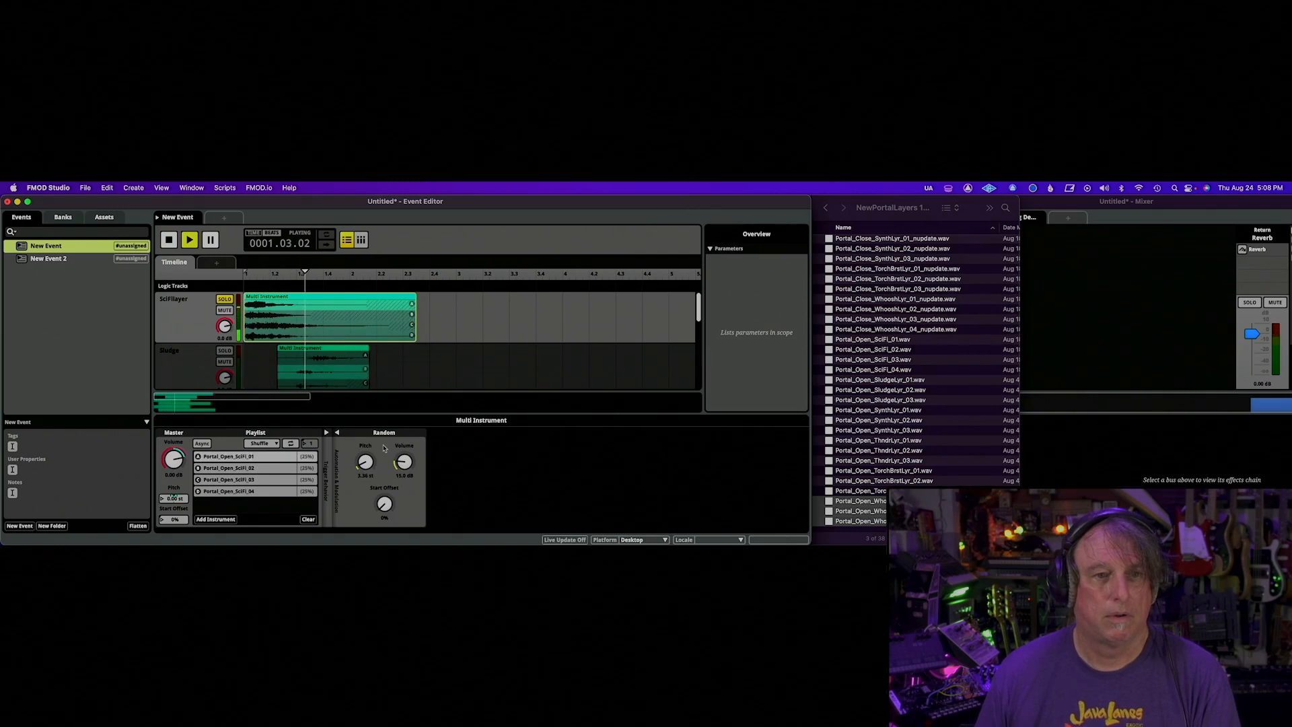
key("space")
key("space")
key("space")
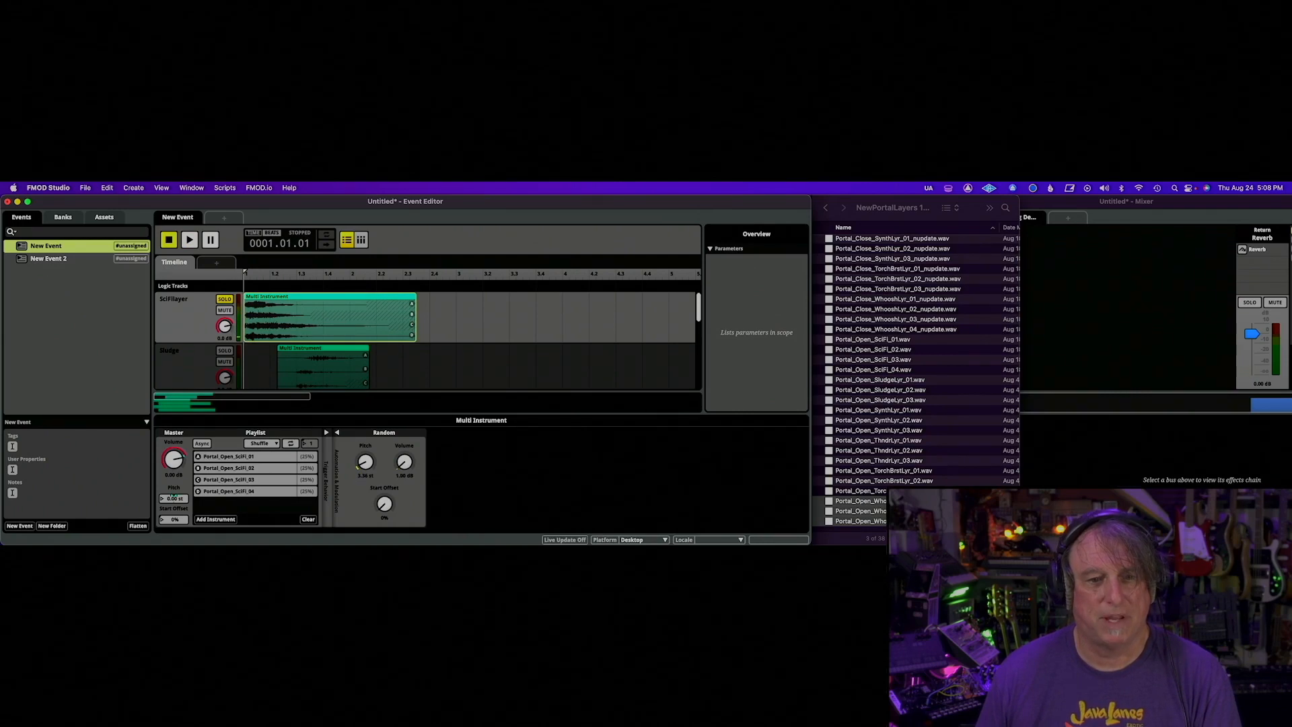
Reduce the random volume amount on the SciFilayer multi instrument and audition the subtler level variation.
key("space")
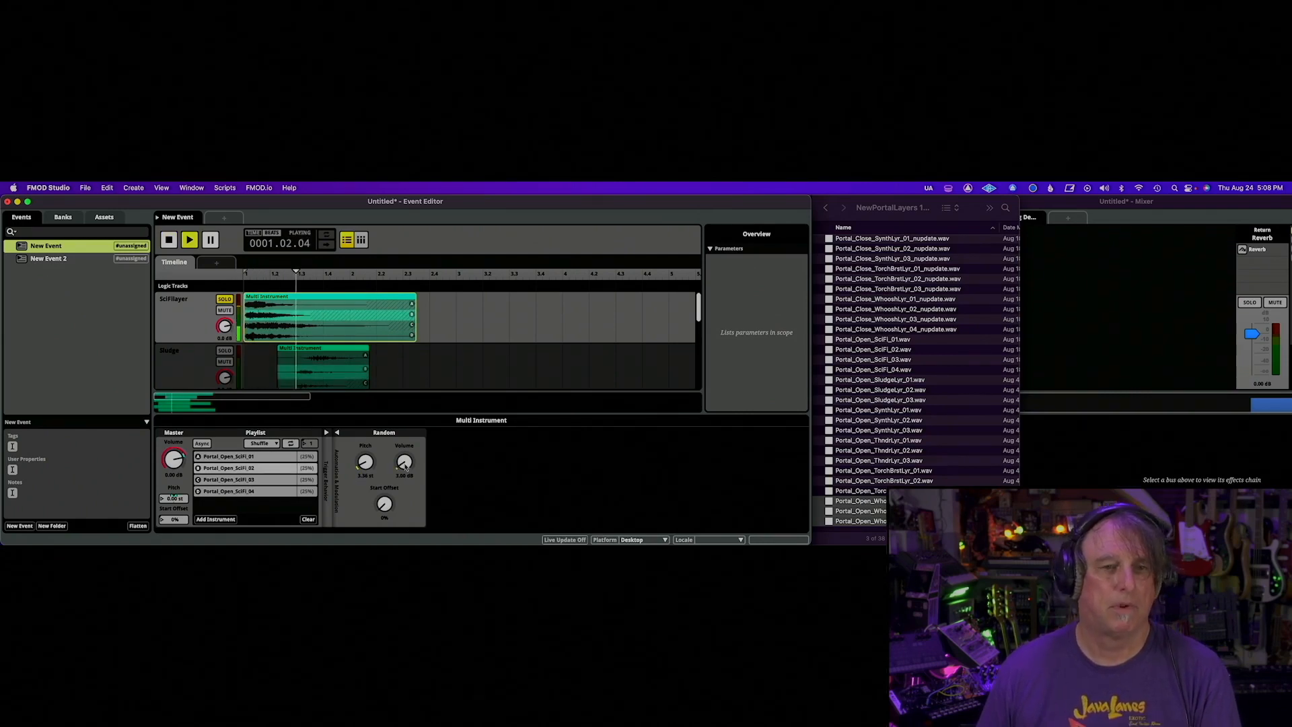
key("space")
key("space")
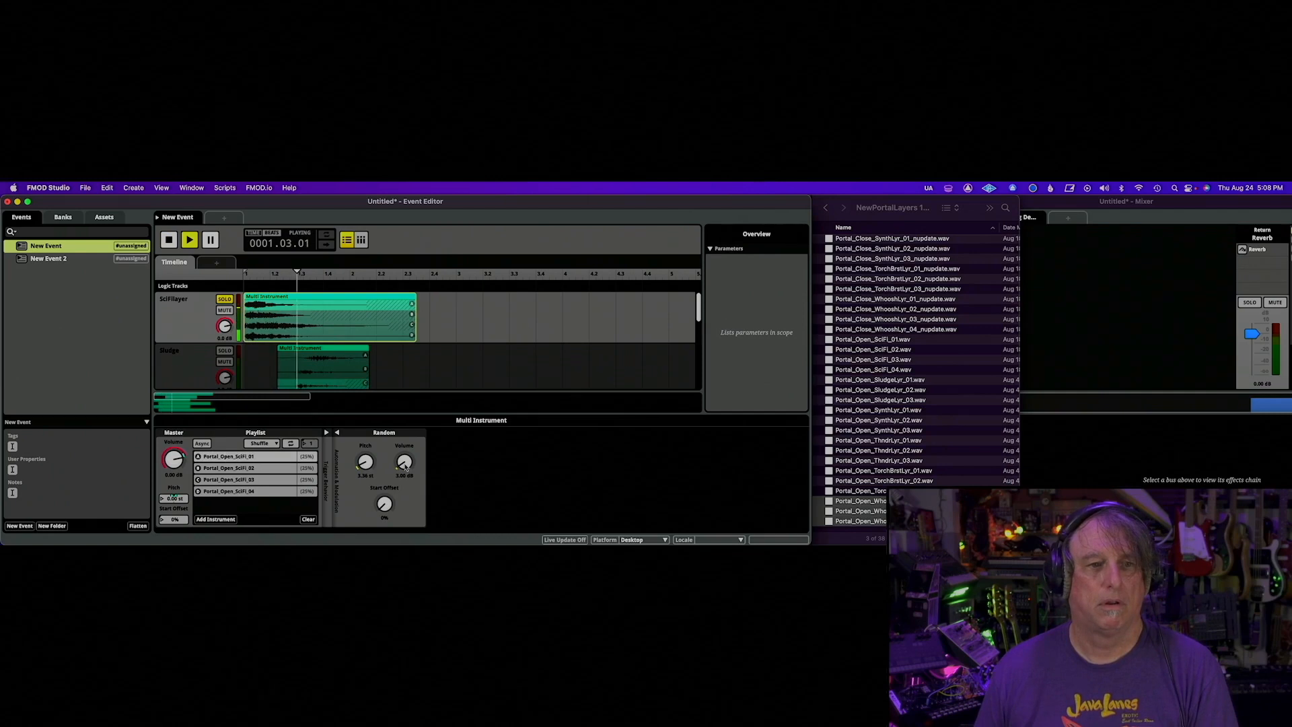
key("space")
key("space")
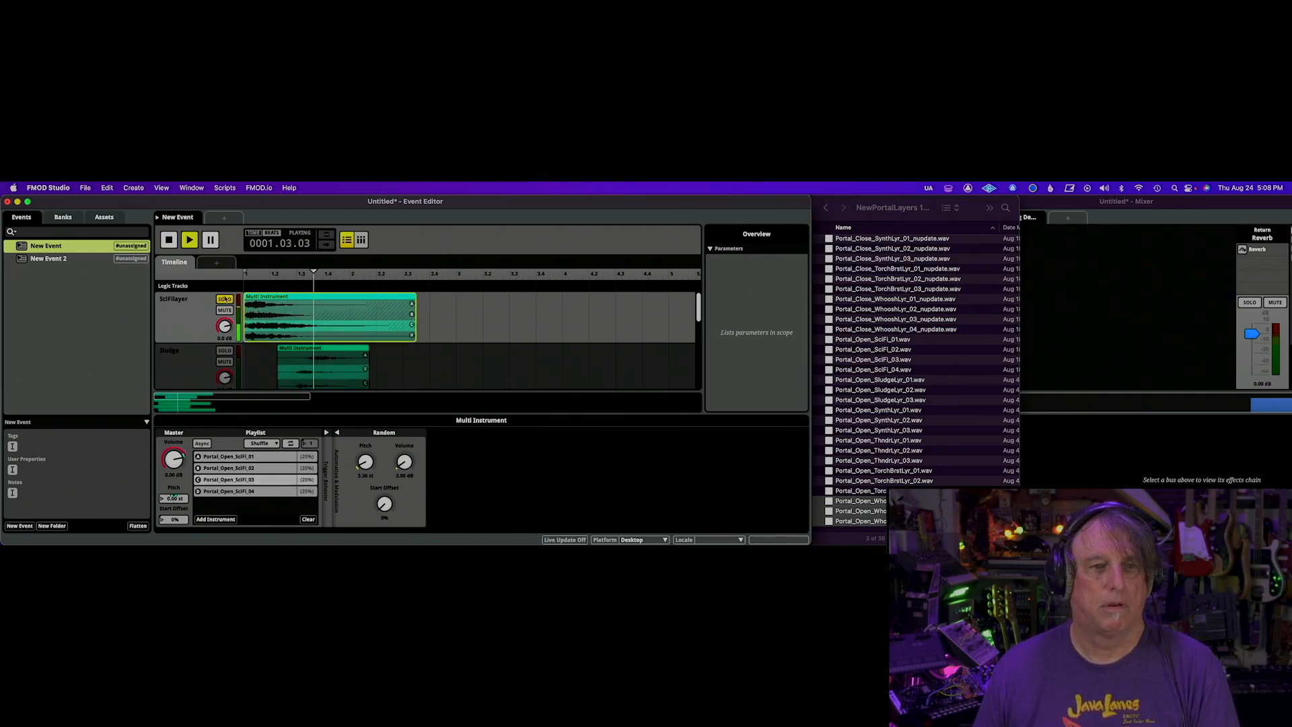
key("space")
Unsolo the SciFilayer track, enlarge the timeline, and play all layers together while reviewing the tracks down to Master.
left_click(222, 298)
scroll(223, 300, "up", 5)
scroll(201, 324, "down", 1)
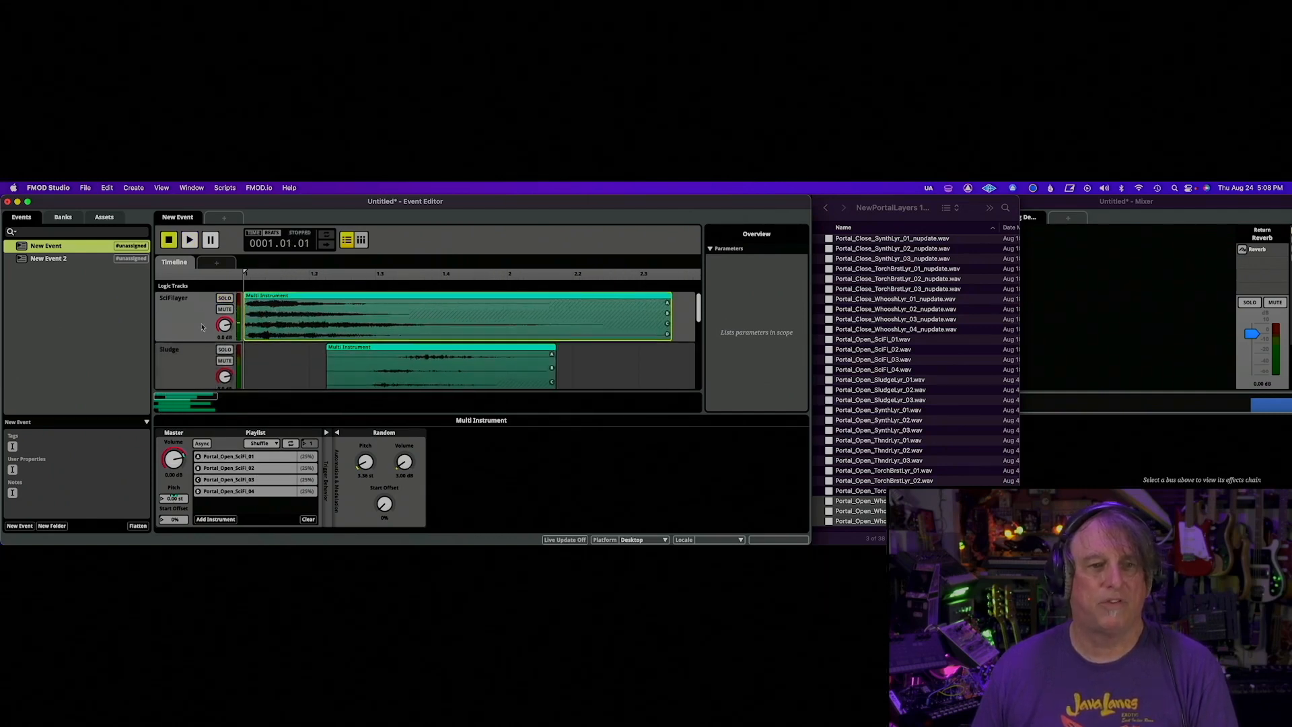
scroll(201, 324, "down", 3)
key("space")
scroll(200, 324, "down", 2)
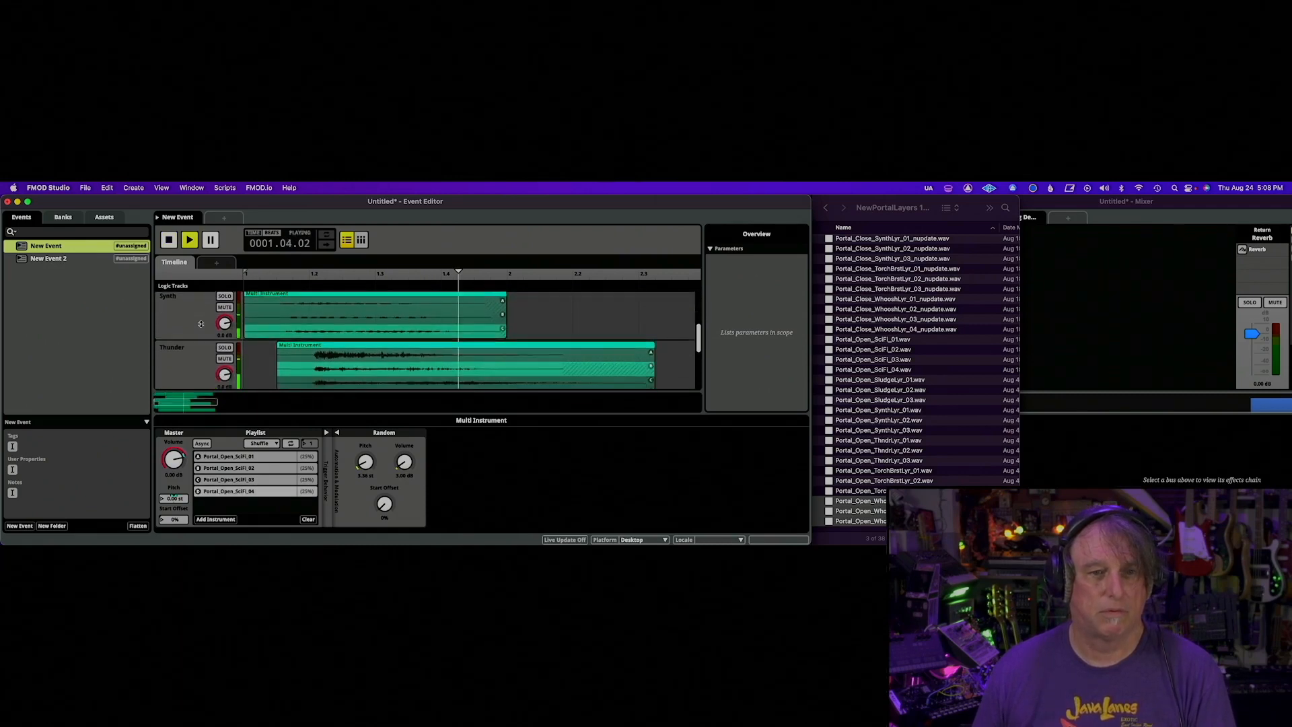
scroll(201, 324, "down", 2)
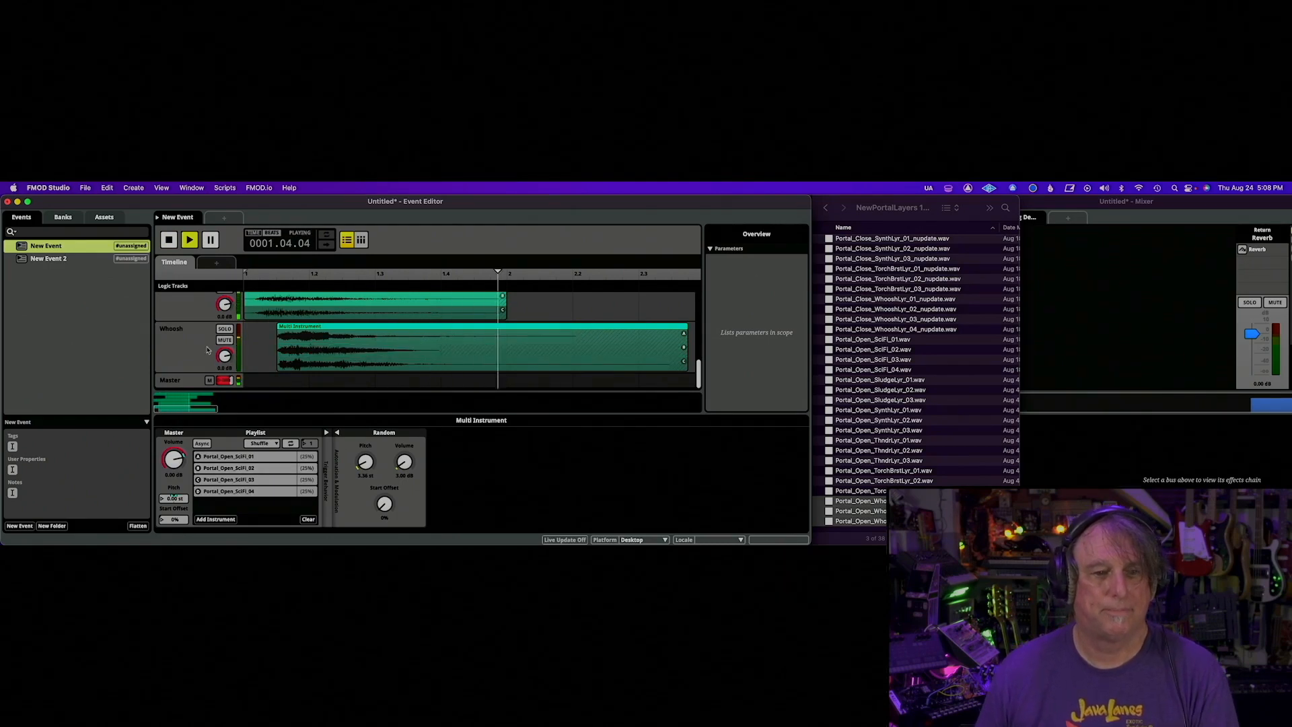
key("space")
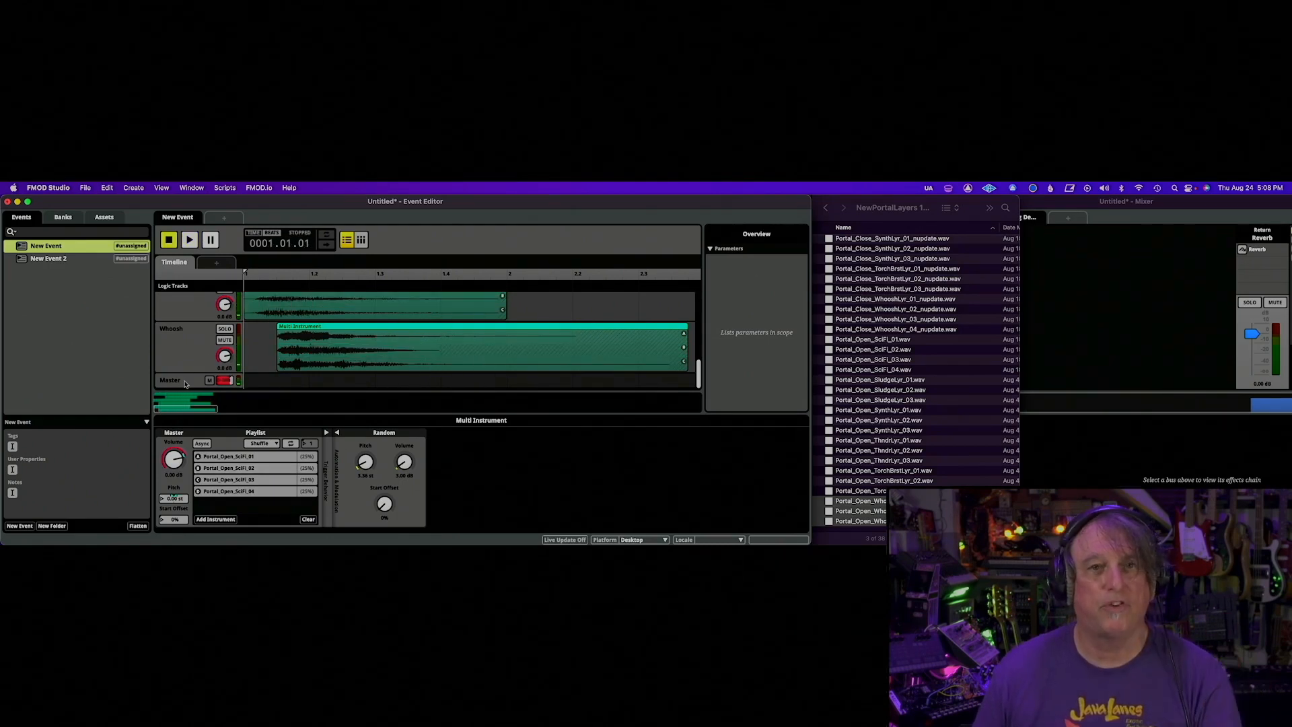
Examine the Master track's available post-fader effects, and compare its settings with those of the Whoosh track.
left_click(186, 383)
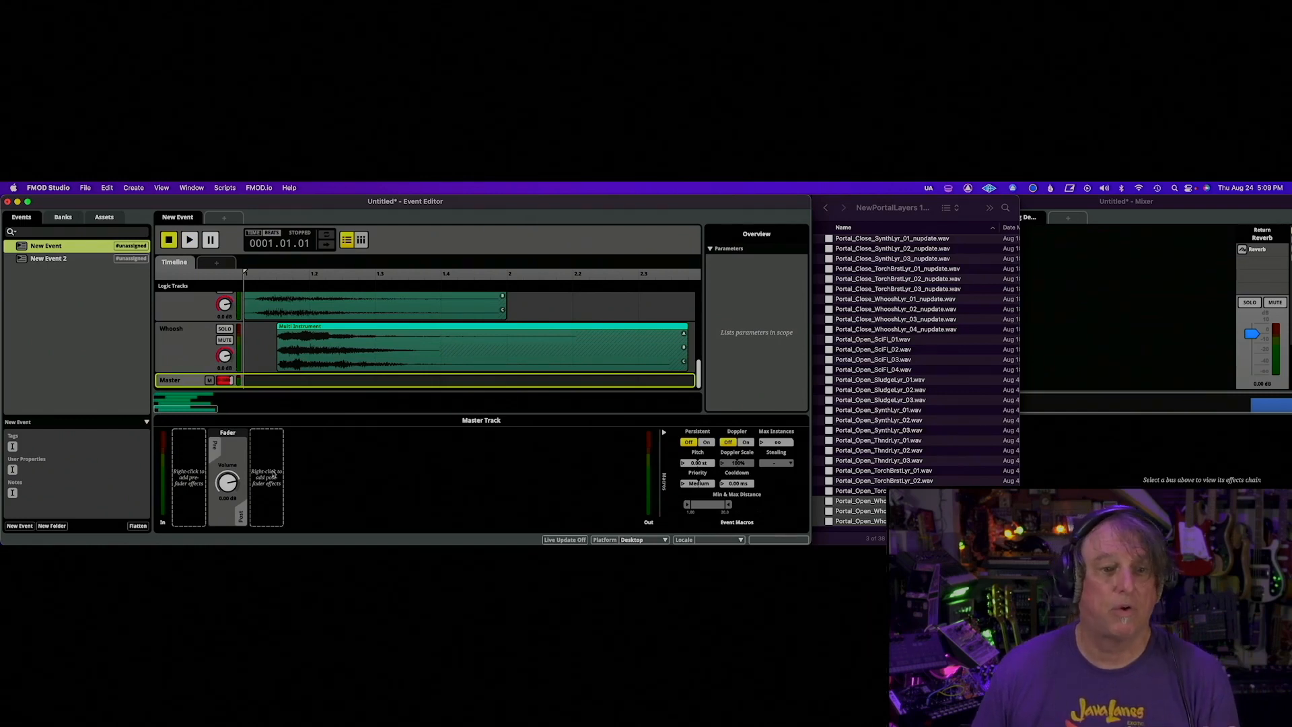
right_click(273, 474)
mouse_move(294, 478)
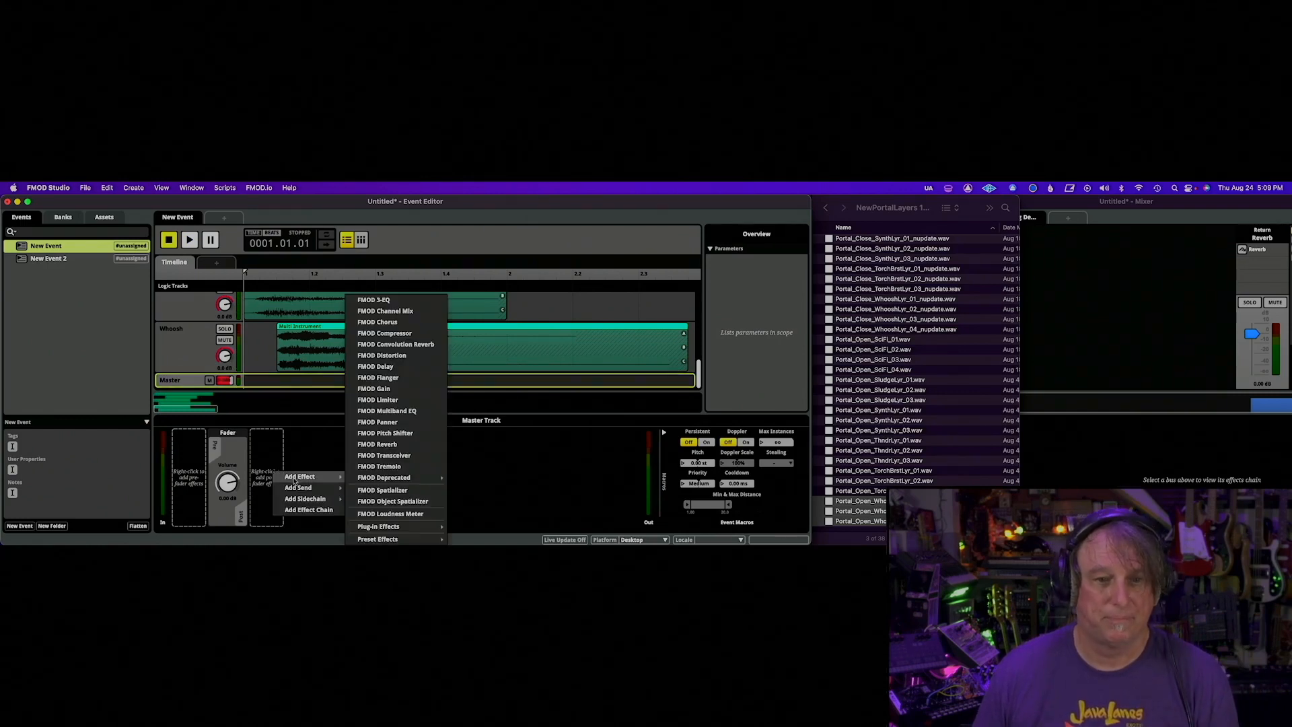
left_click(279, 447)
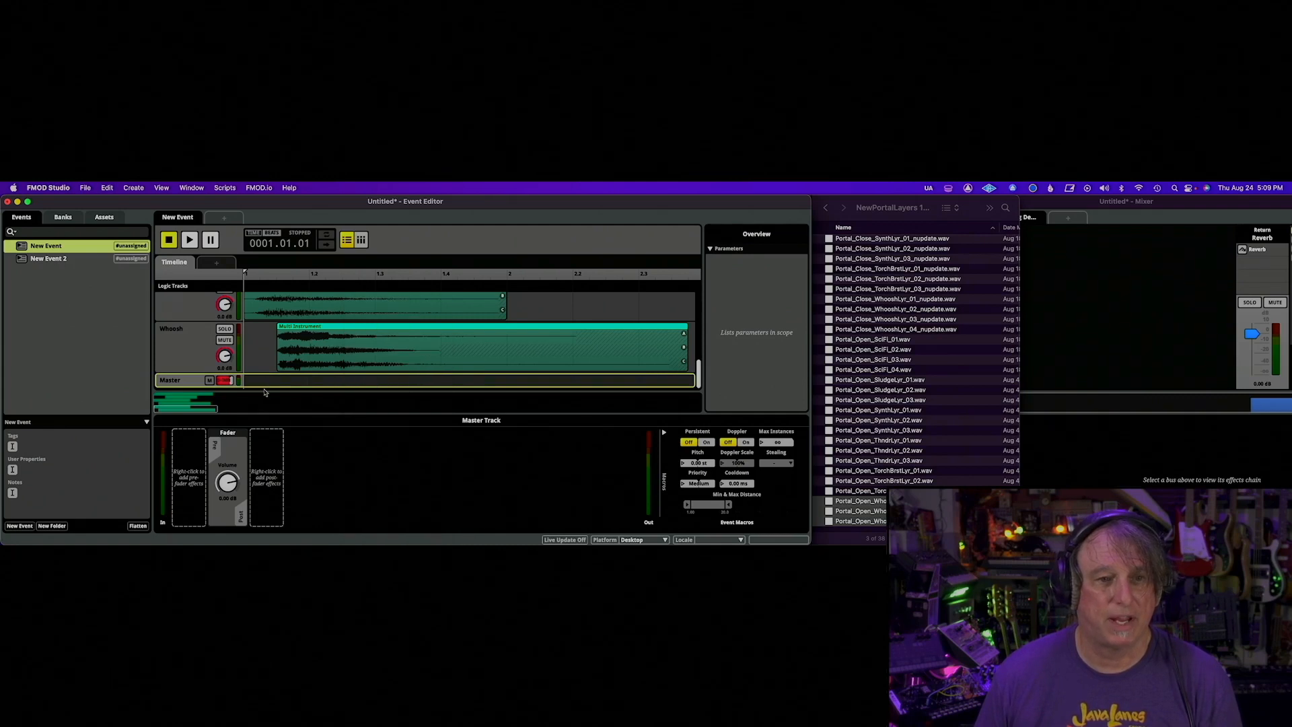
left_click(191, 349)
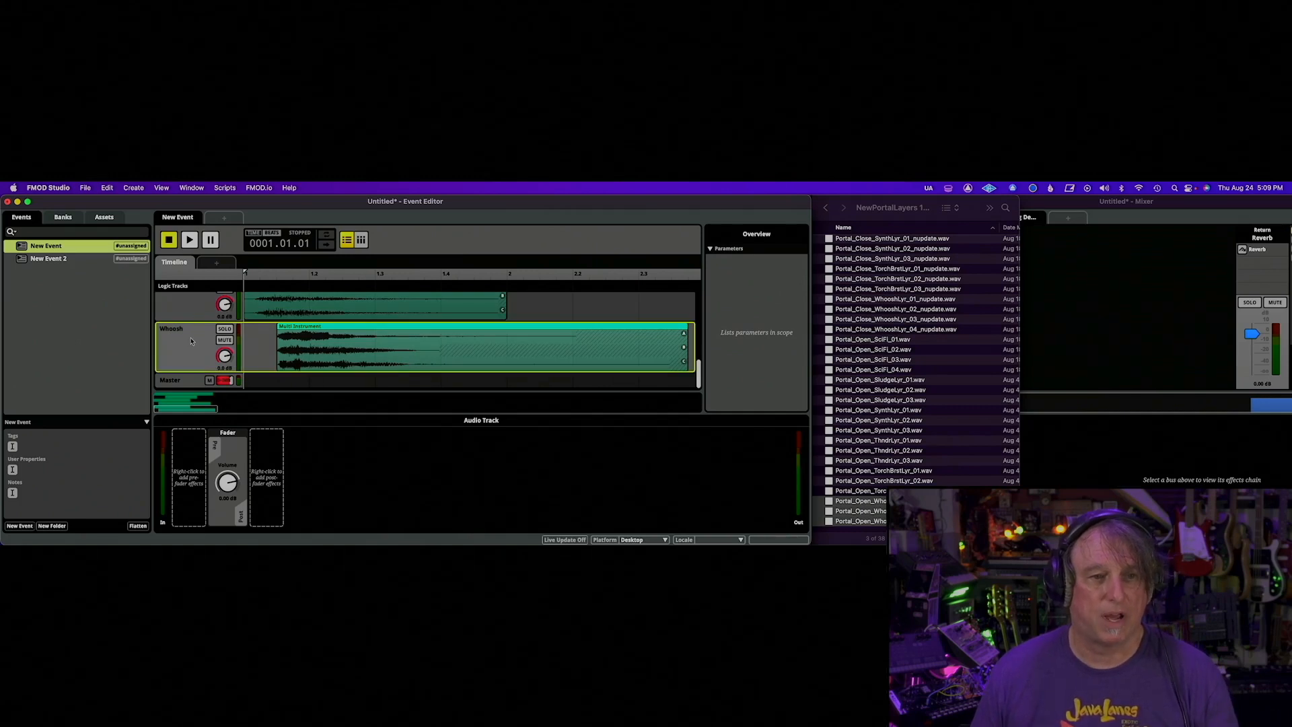
left_click(193, 385)
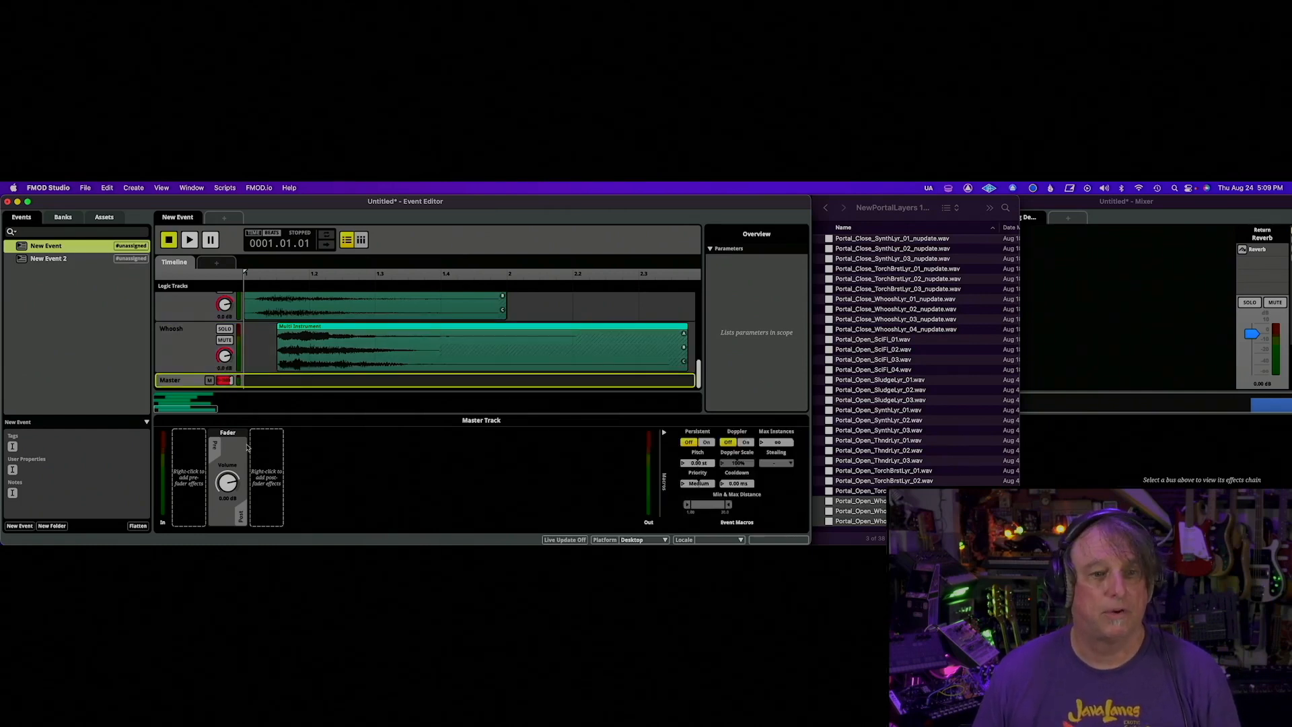
Add an FMOD Reverb effect after the Master track's fader and audition the event while lengthening the reverb time.
right_click(276, 477)
mouse_move(293, 482)
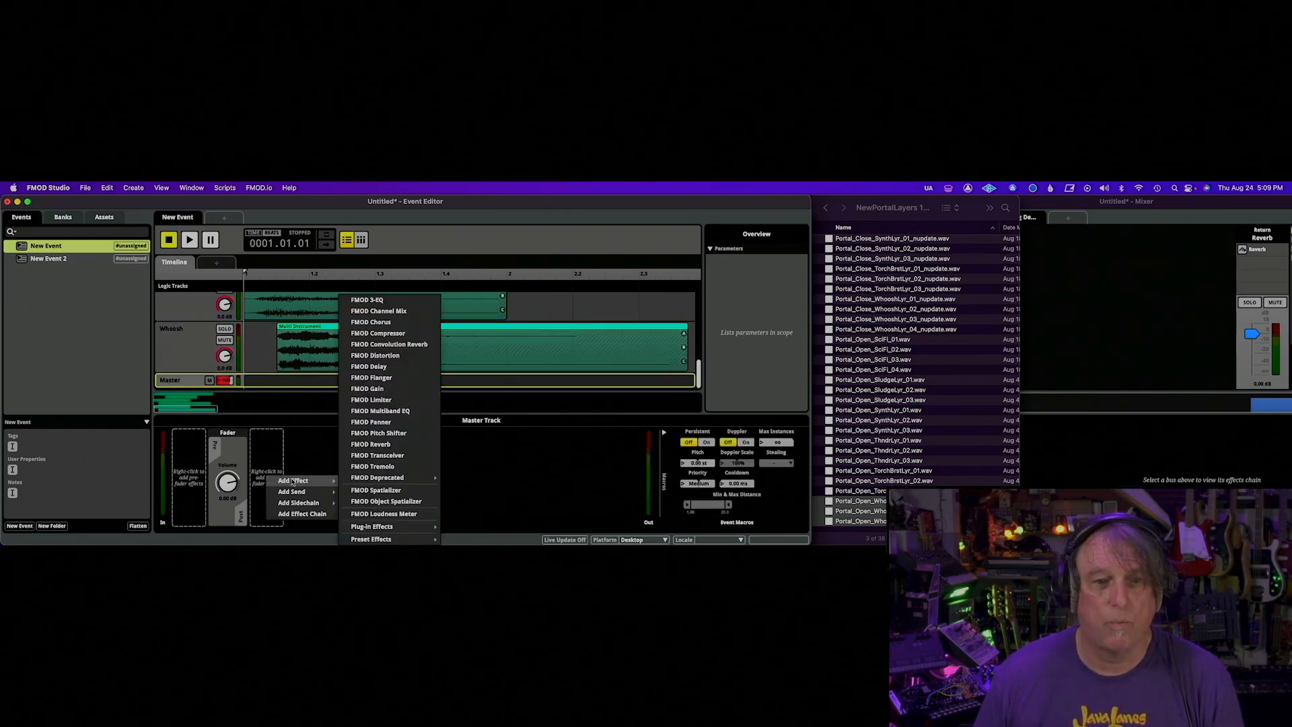
left_click(394, 444)
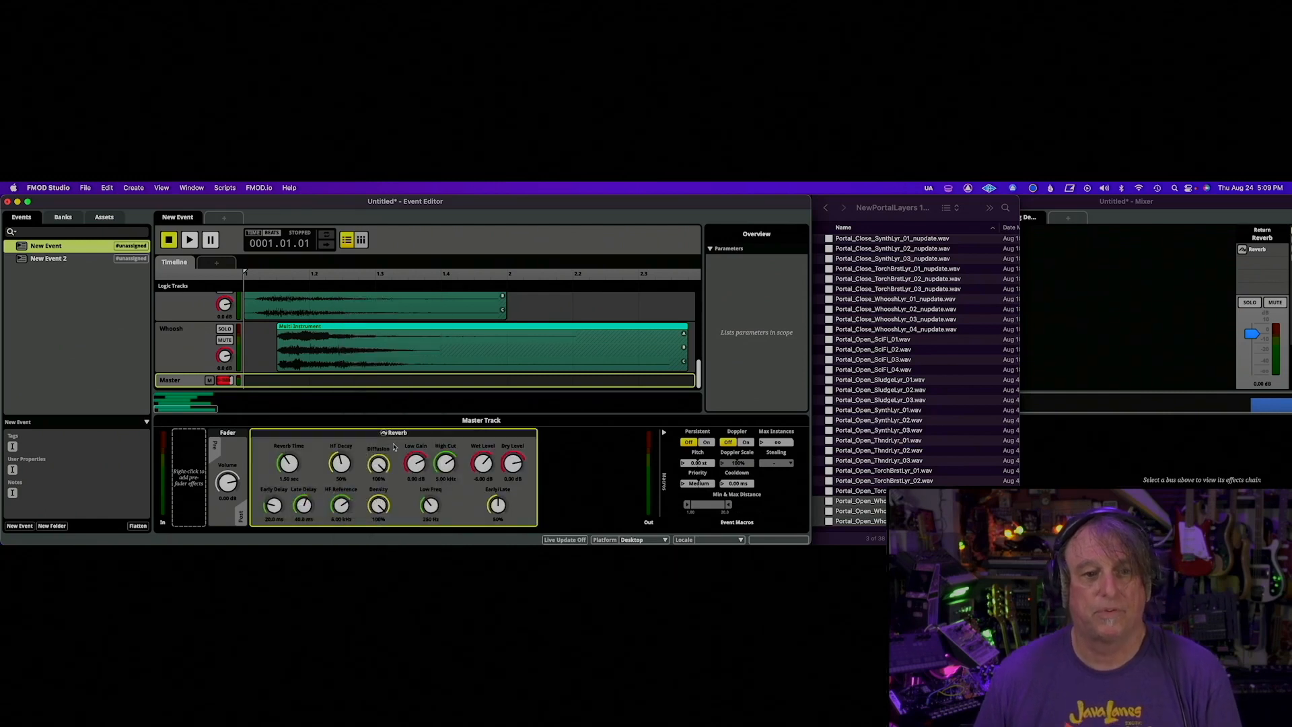
key("space")
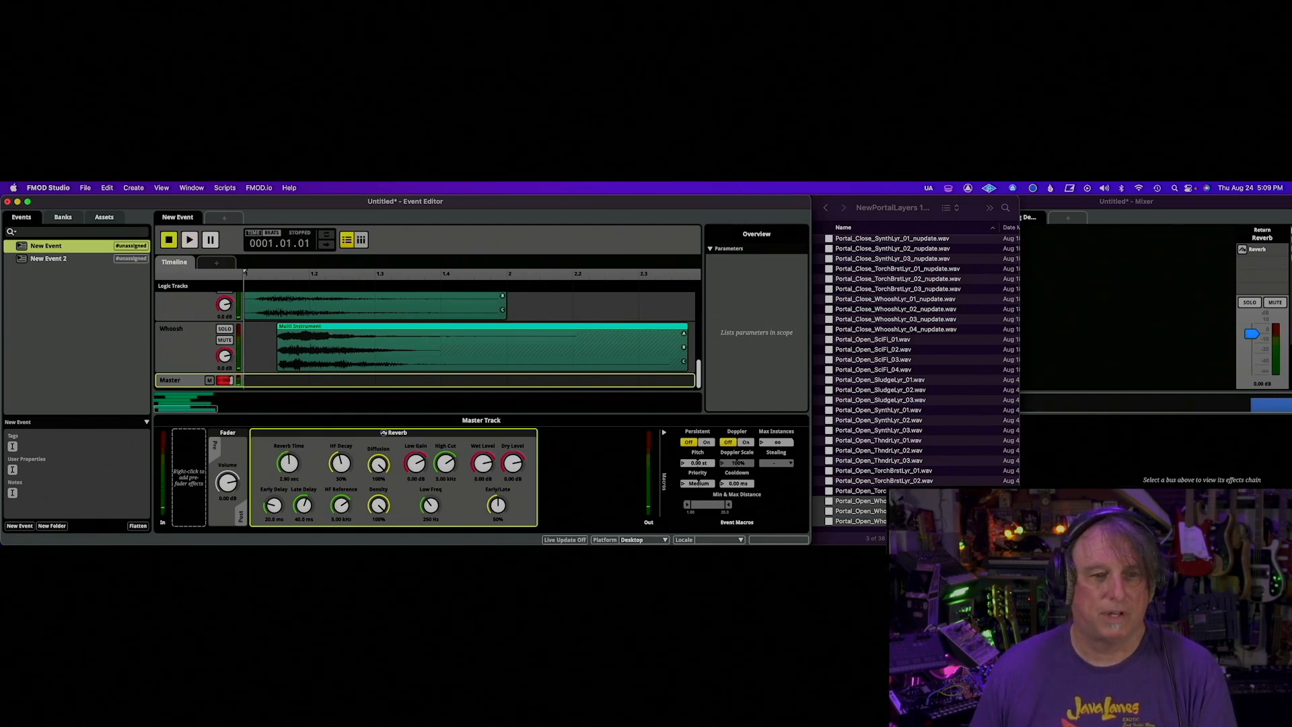
key("space")
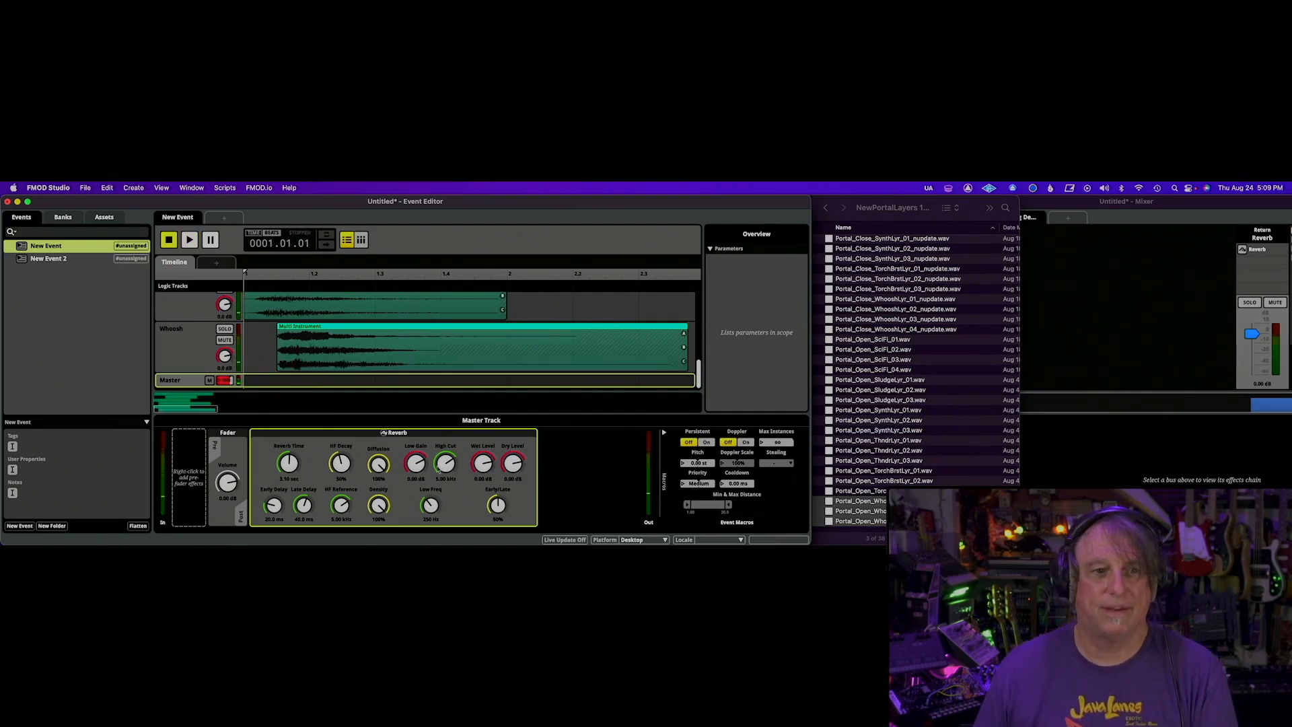
key("space")
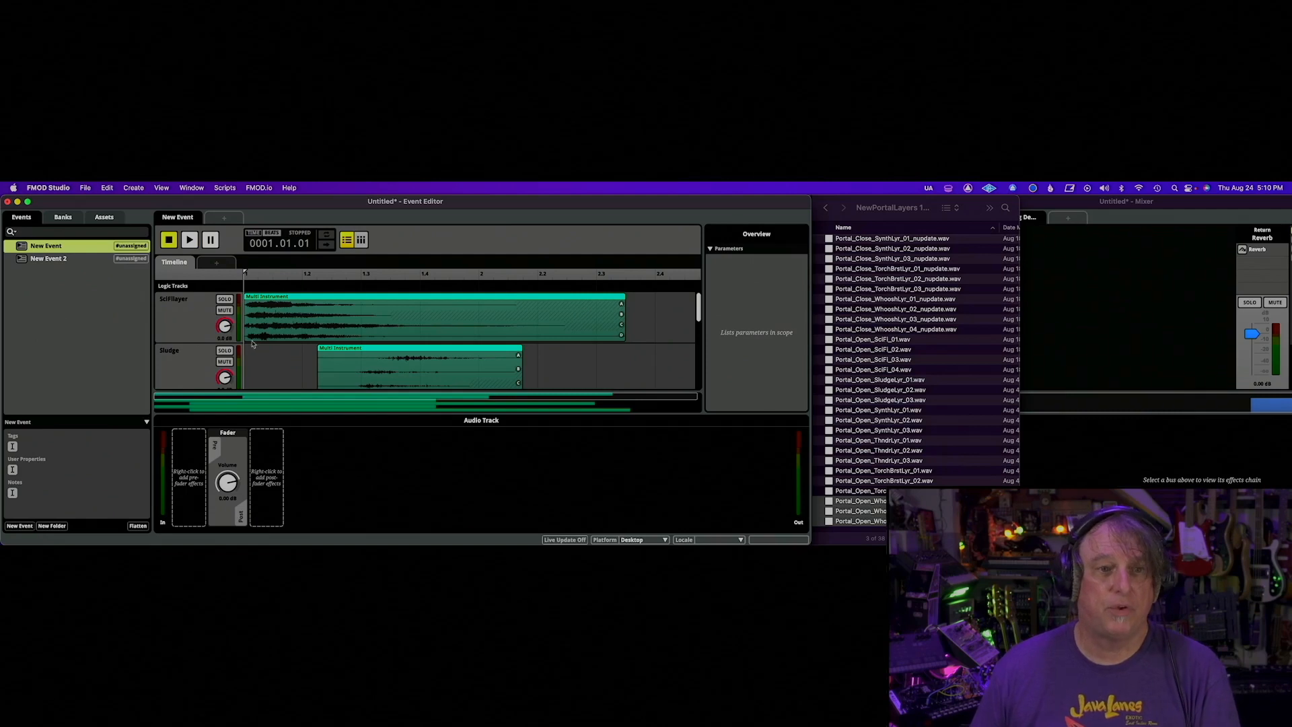
Examine the playlist selection modes of the SciFilayer multi instrument, including Shuffle, Randomize and the two Sequential scopes.
left_click(273, 325)
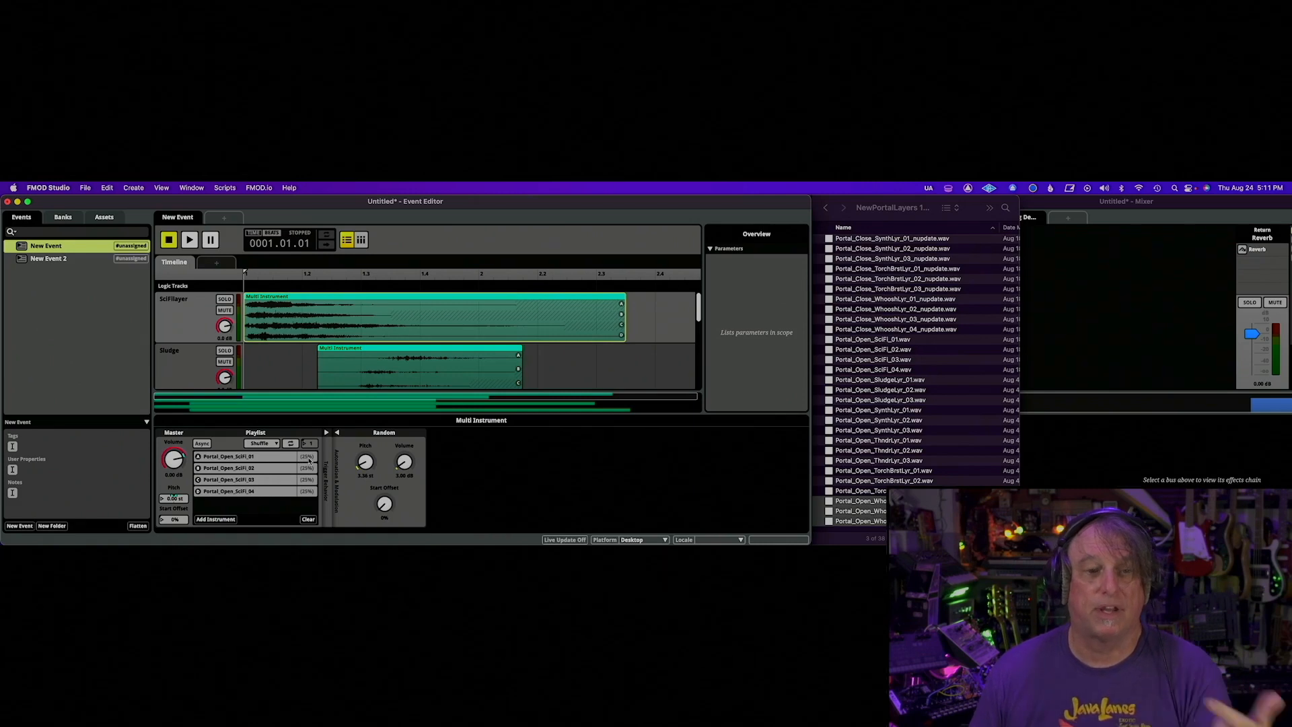
left_click(271, 444)
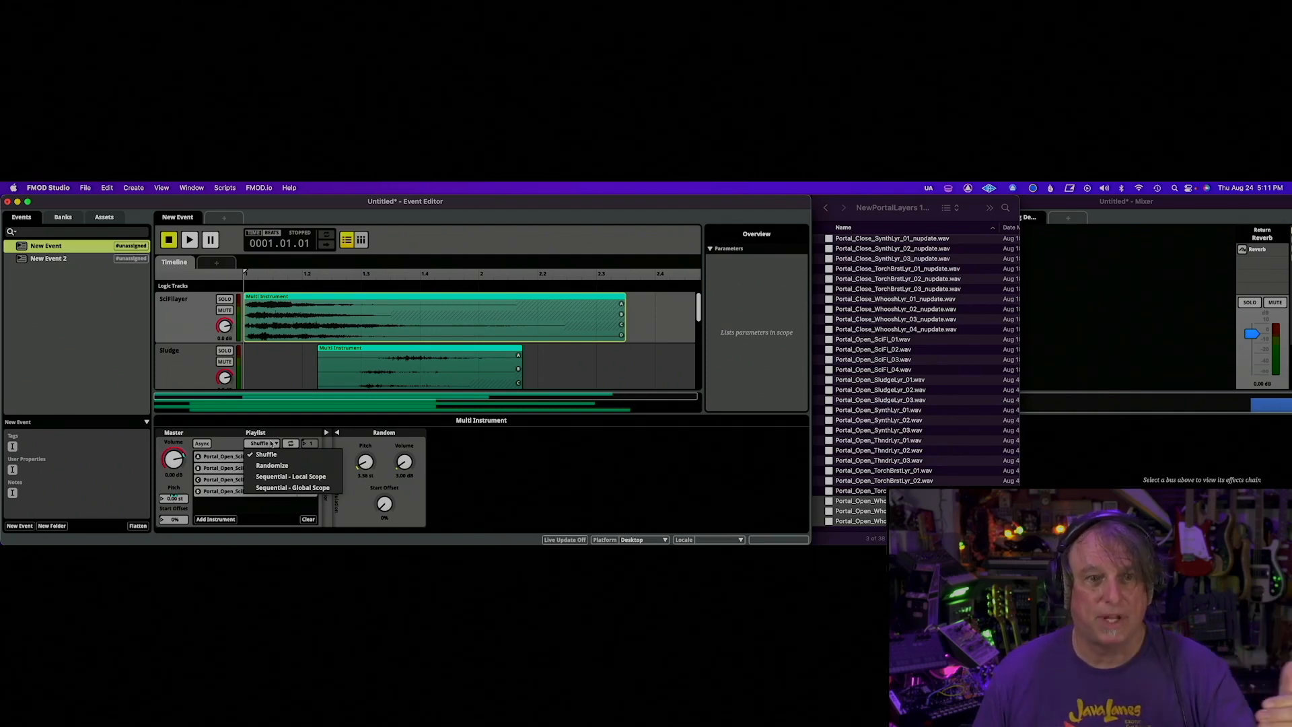
left_click(231, 449)
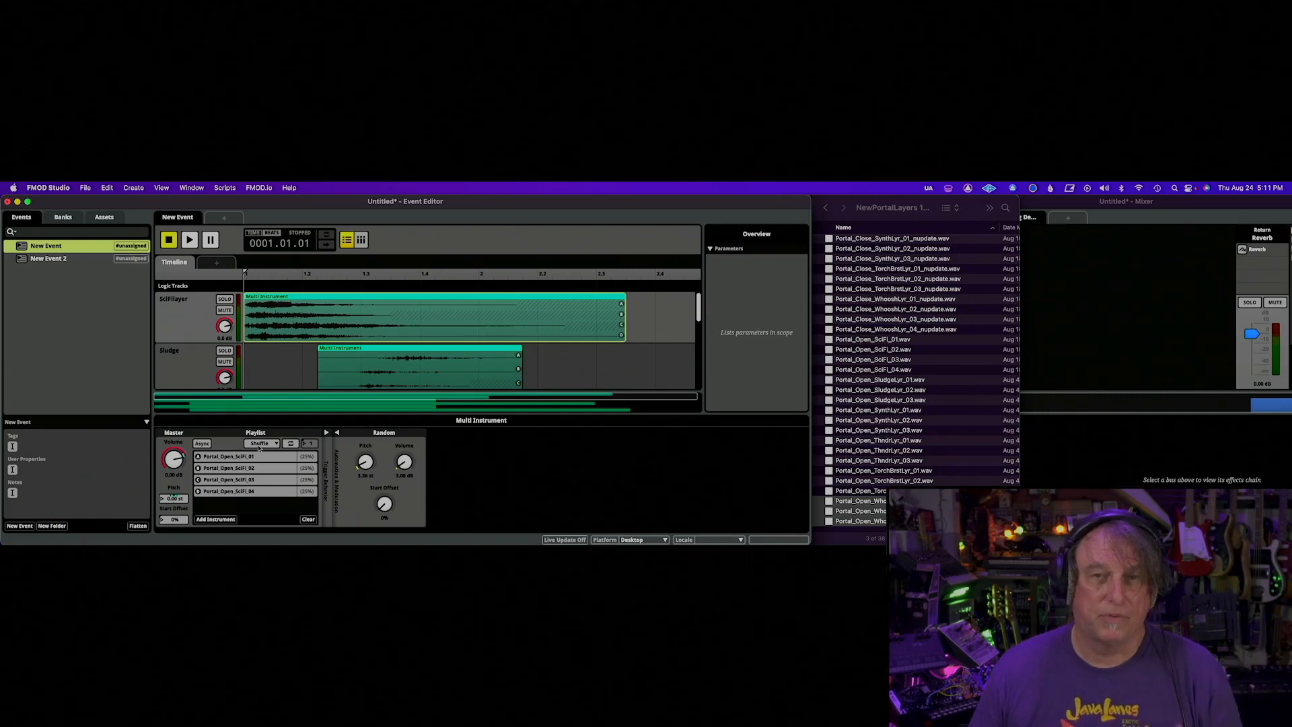
left_click(262, 444)
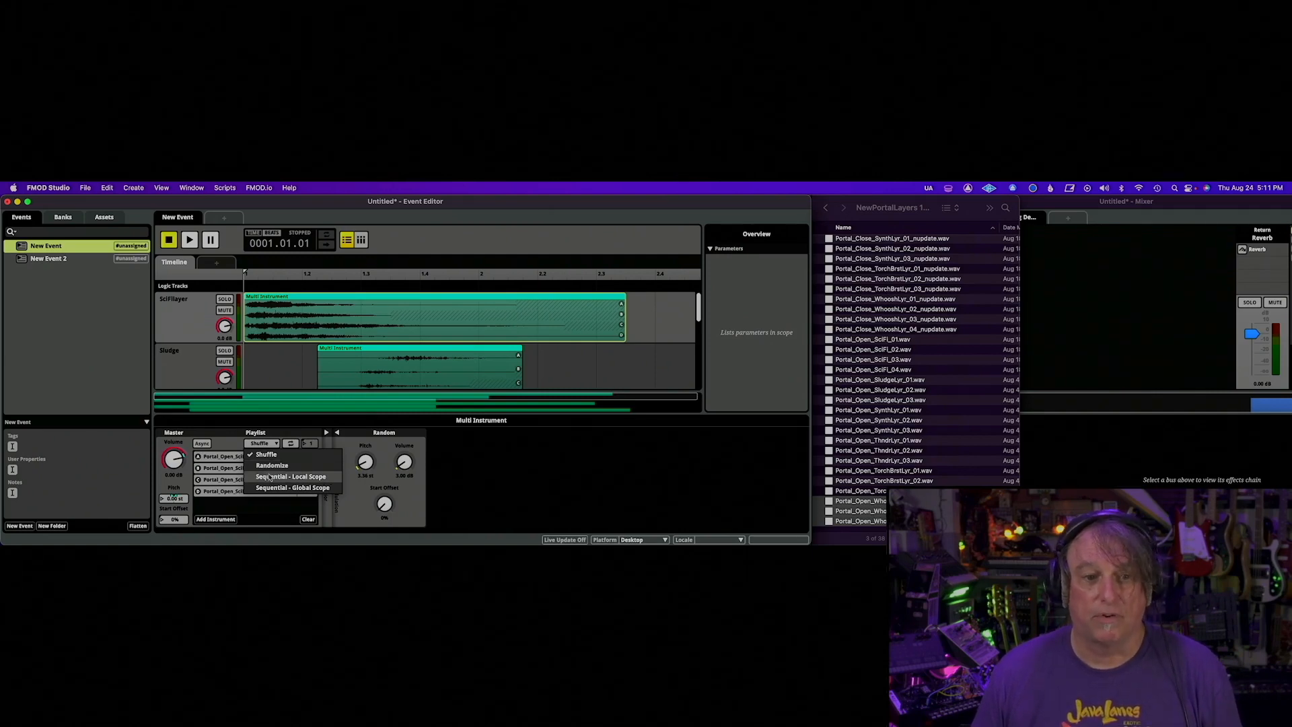
left_click(231, 448)
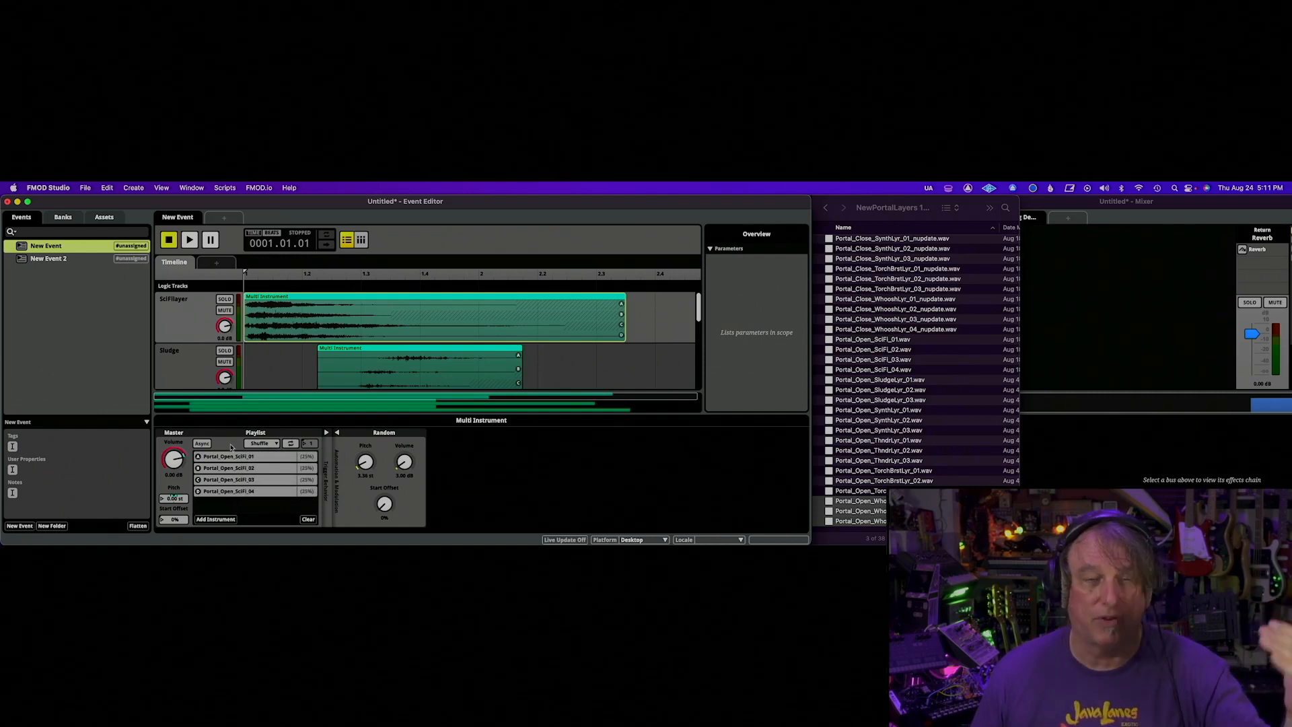
Set the play percentage of Portal_Open_SciFi_01 in the SciFilayer playlist to 50%.
left_click(305, 458)
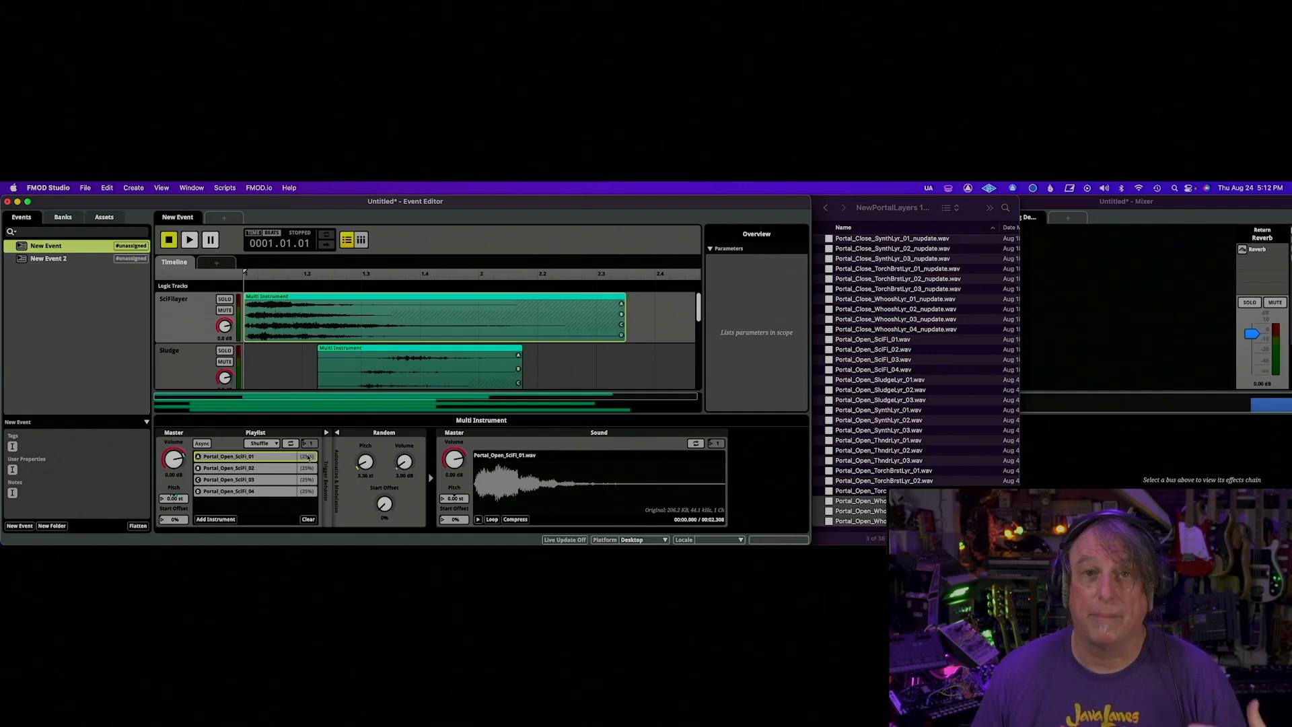
right_click(308, 458)
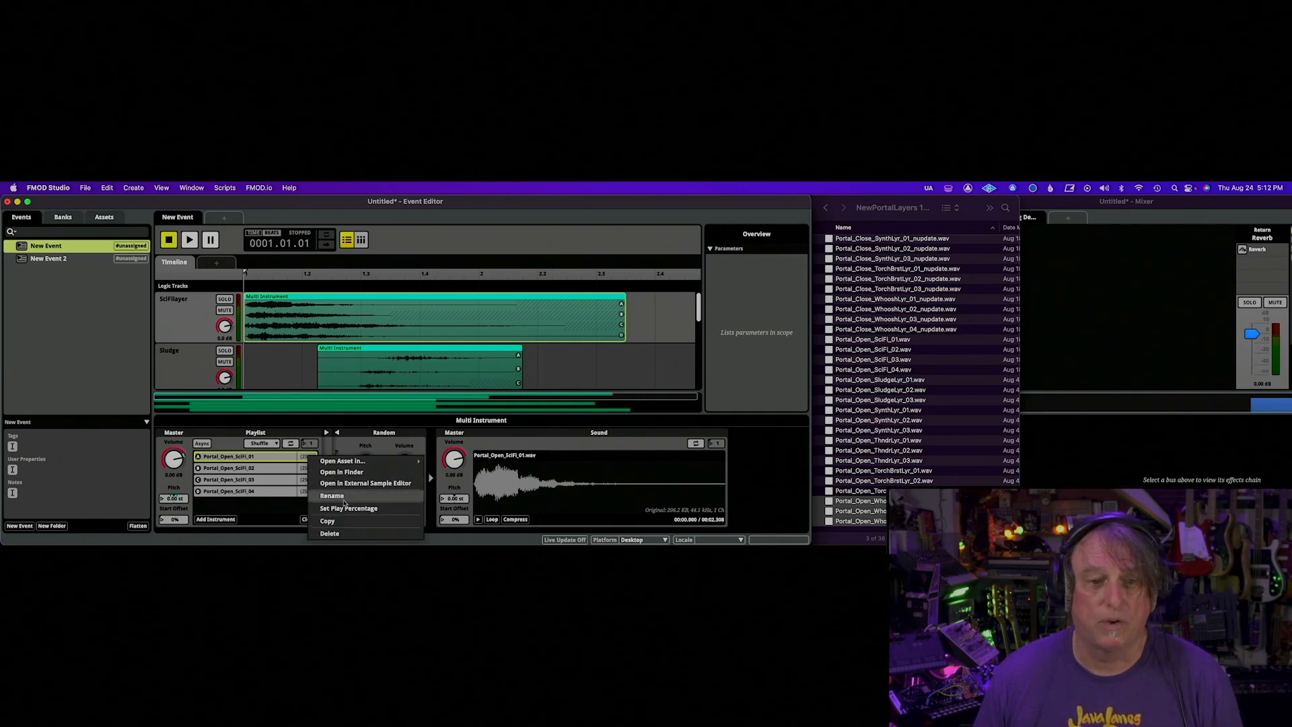
left_click(348, 509)
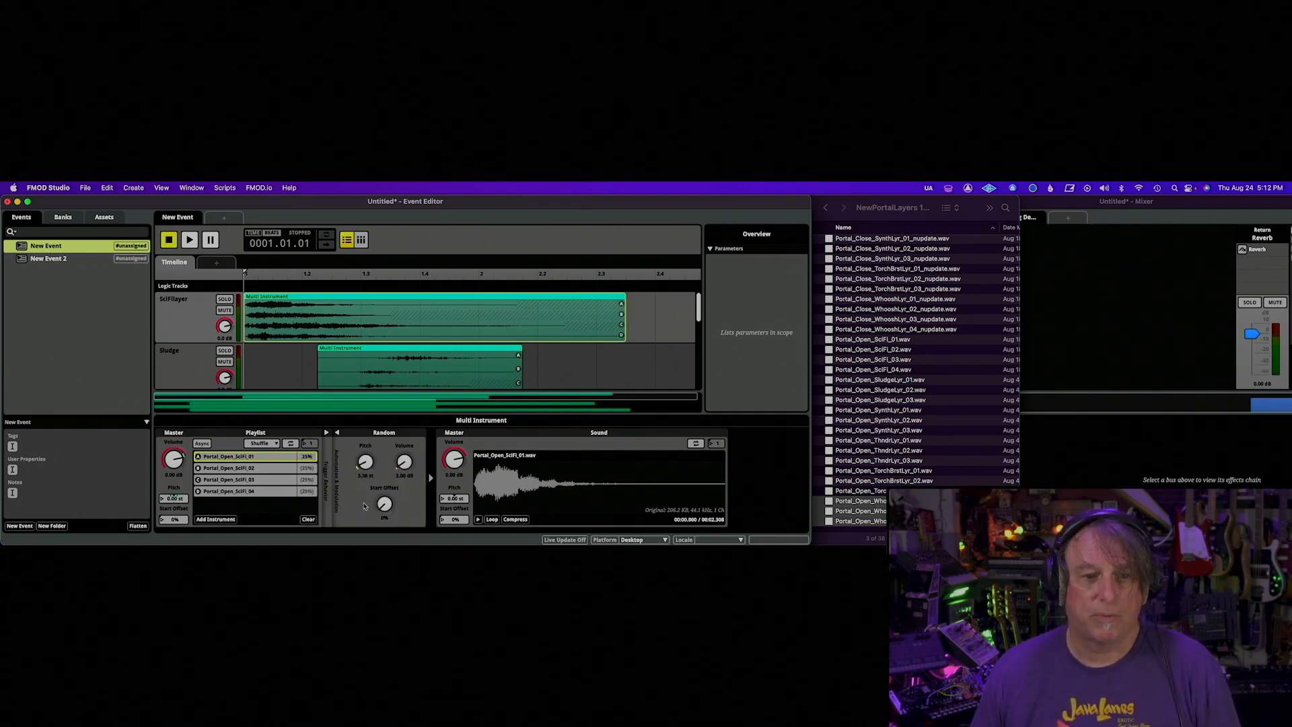
double_click(305, 457)
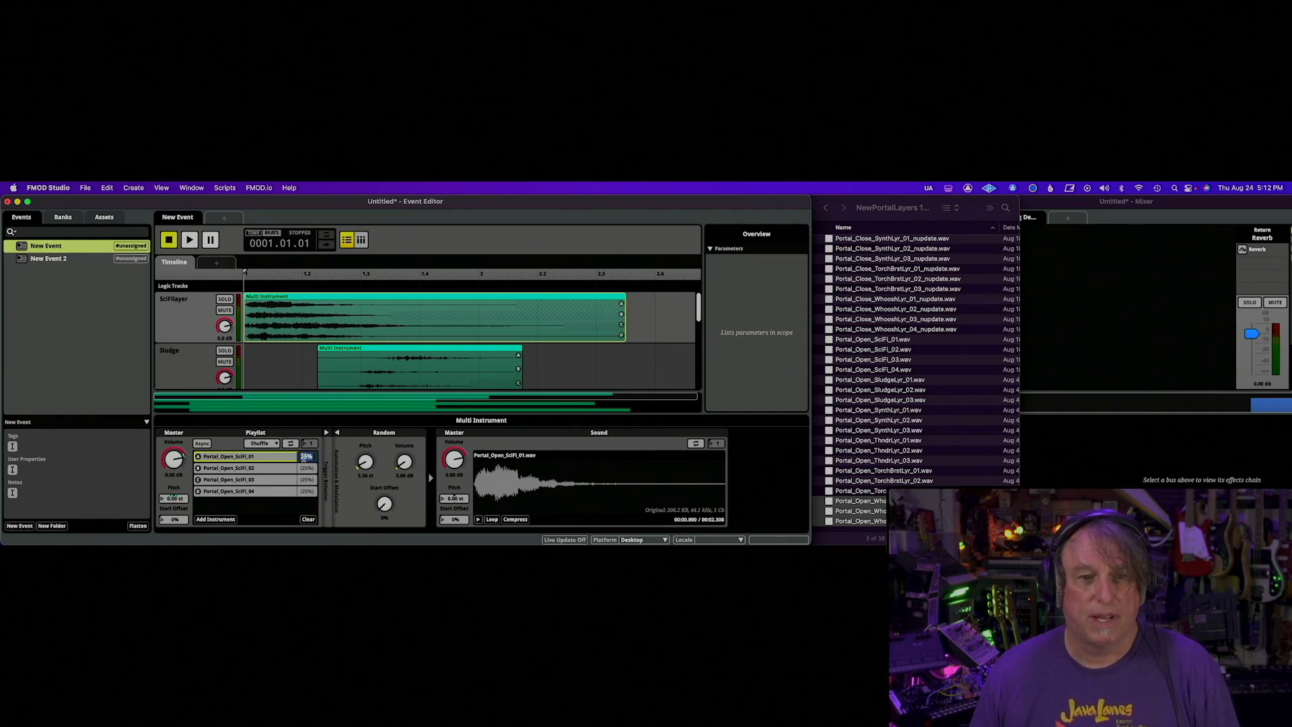
type("50")
key("Return")
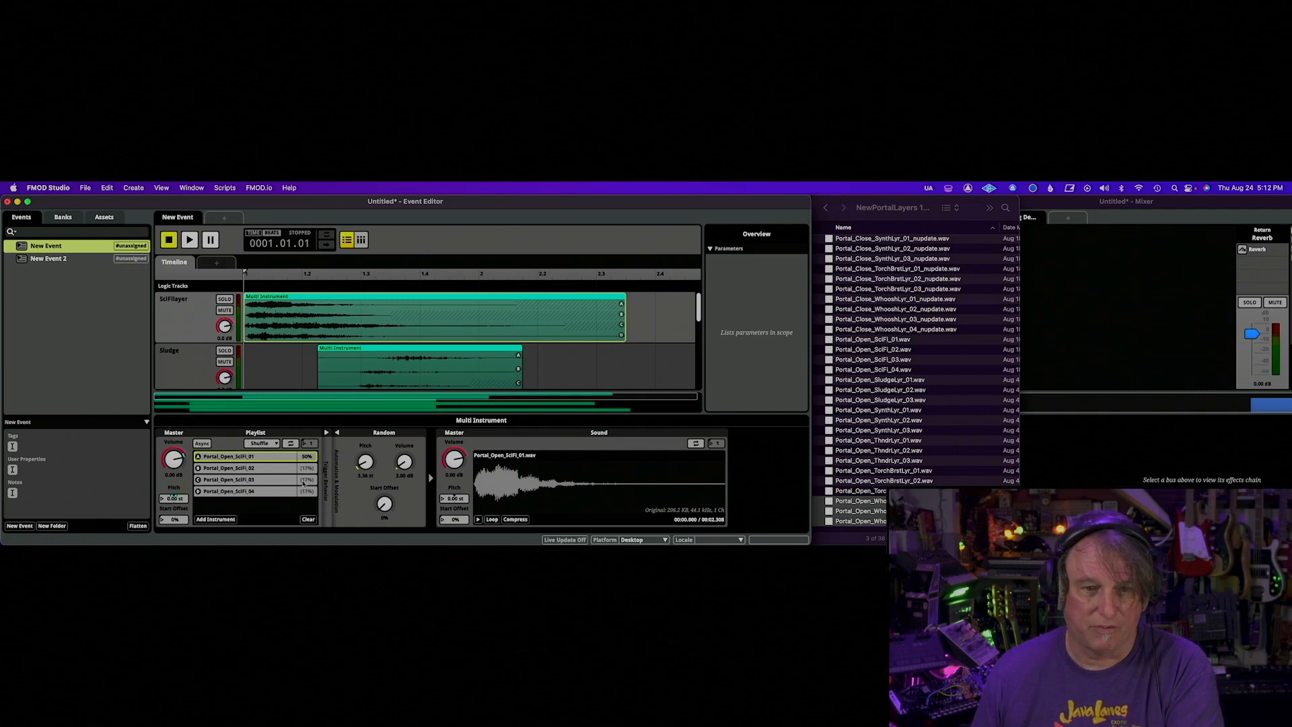
left_click(282, 506)
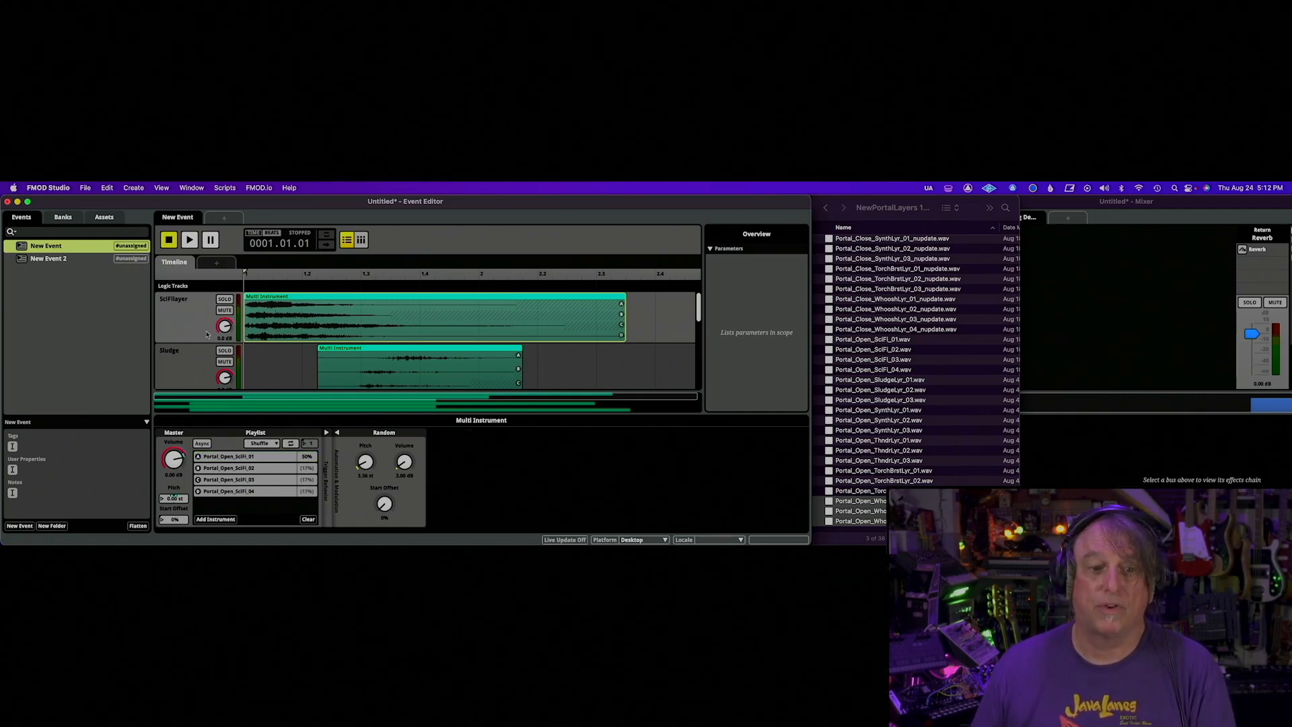
Play the event several times from the start to audition the weighted SciFi playlist together with the other layers.
key("space")
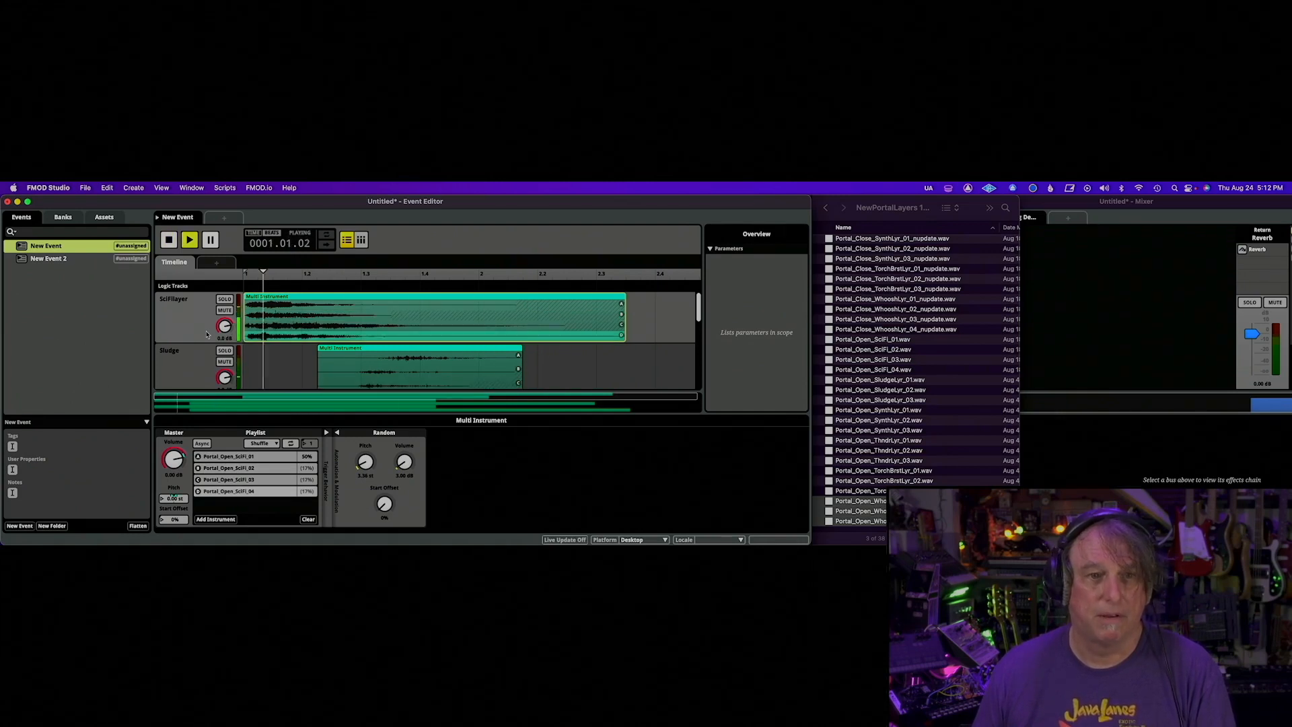
key("space")
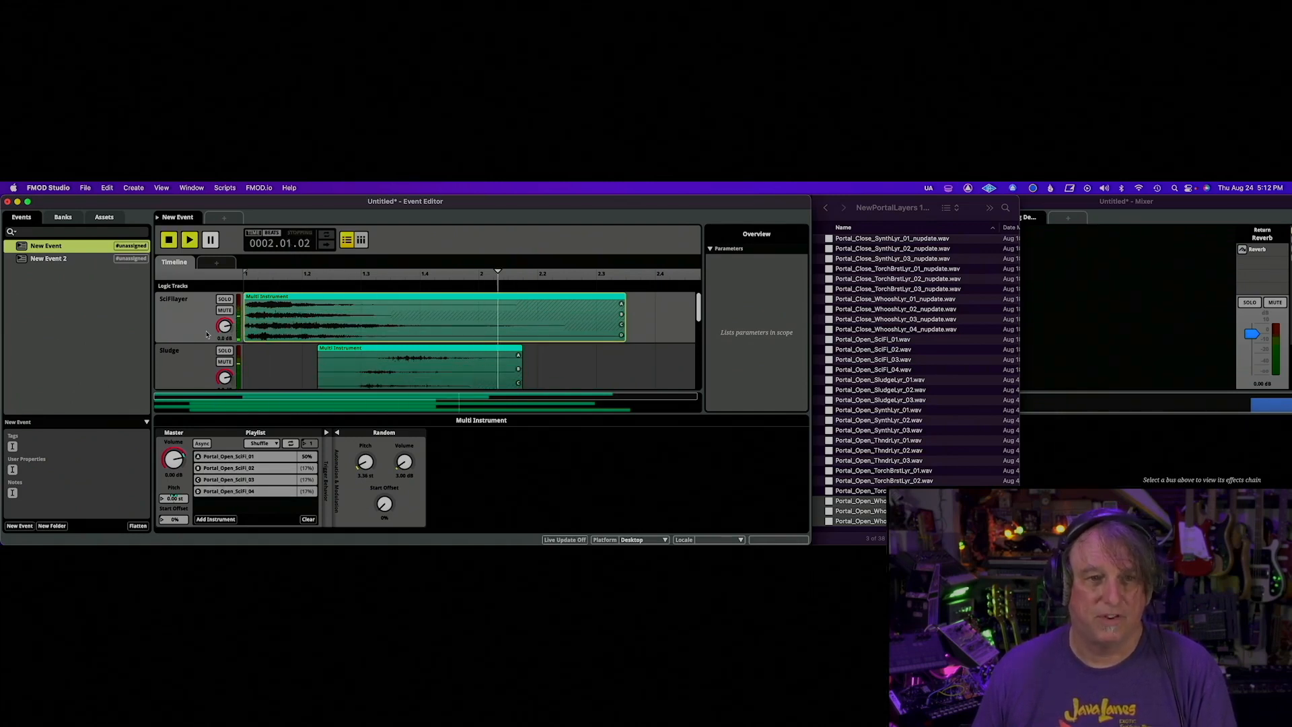
key("space")
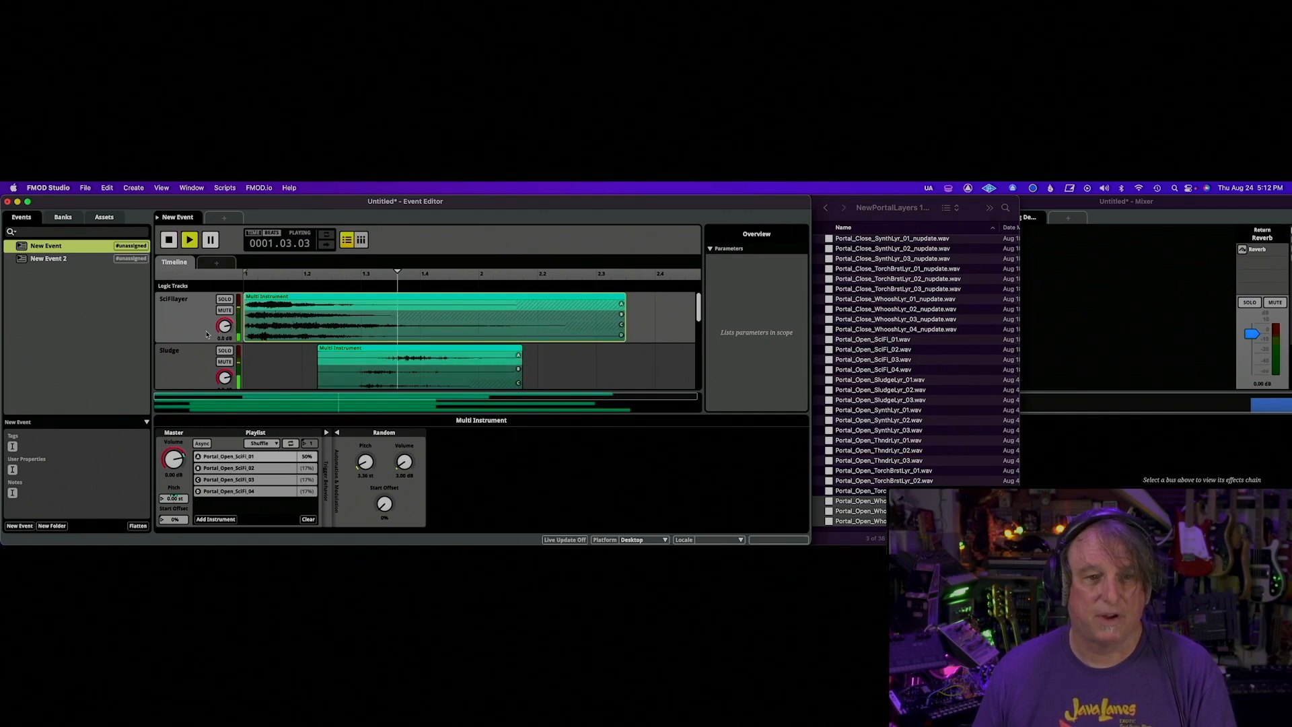
key("space")
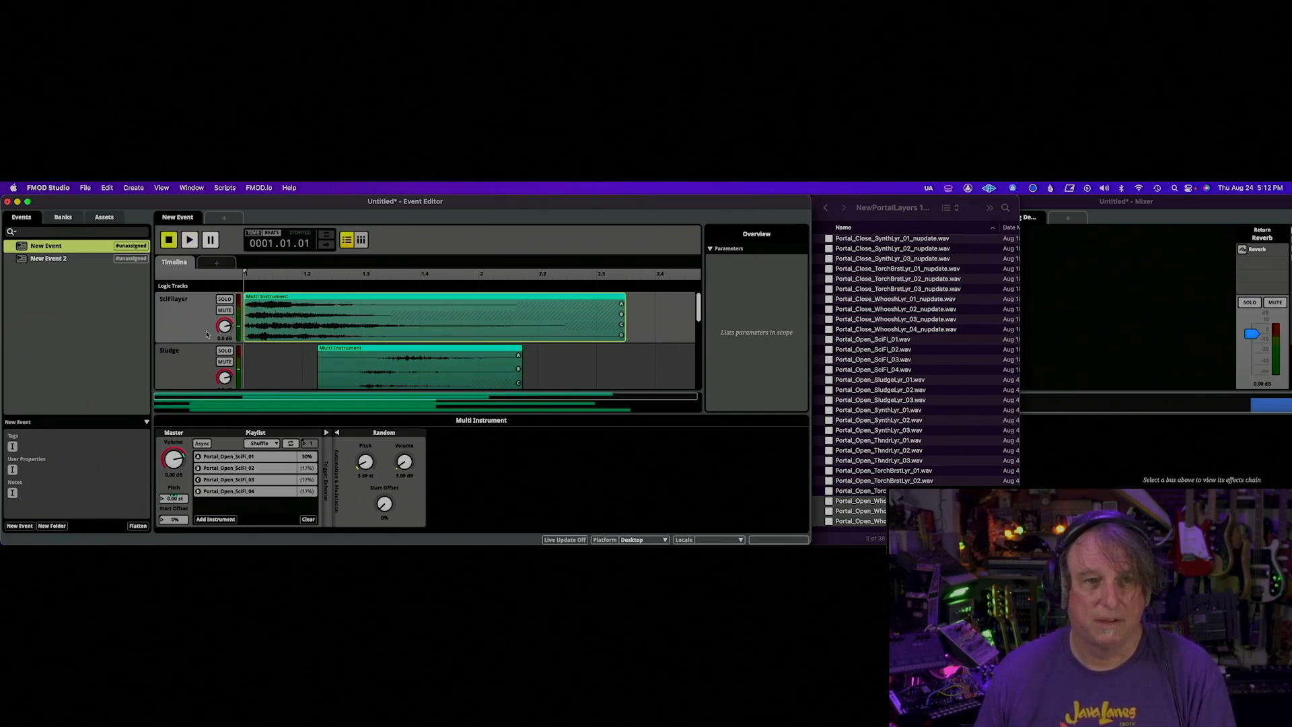
key("space")
key("space")
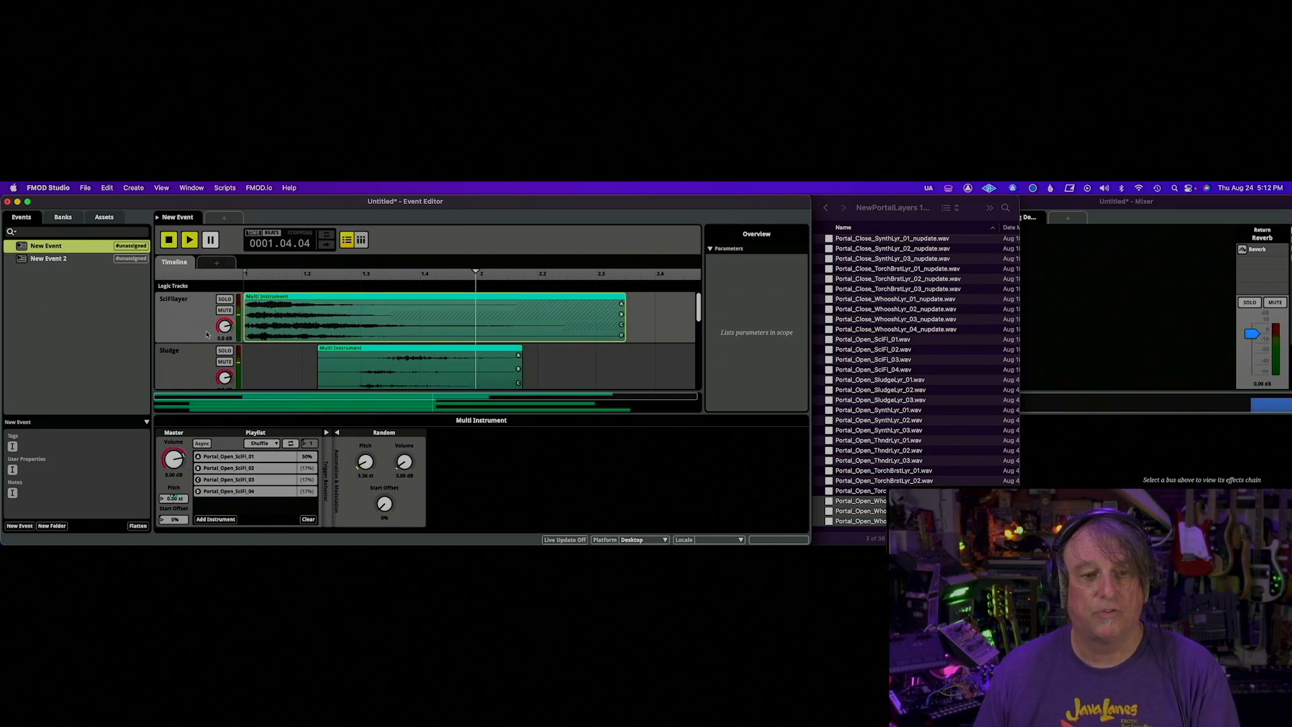